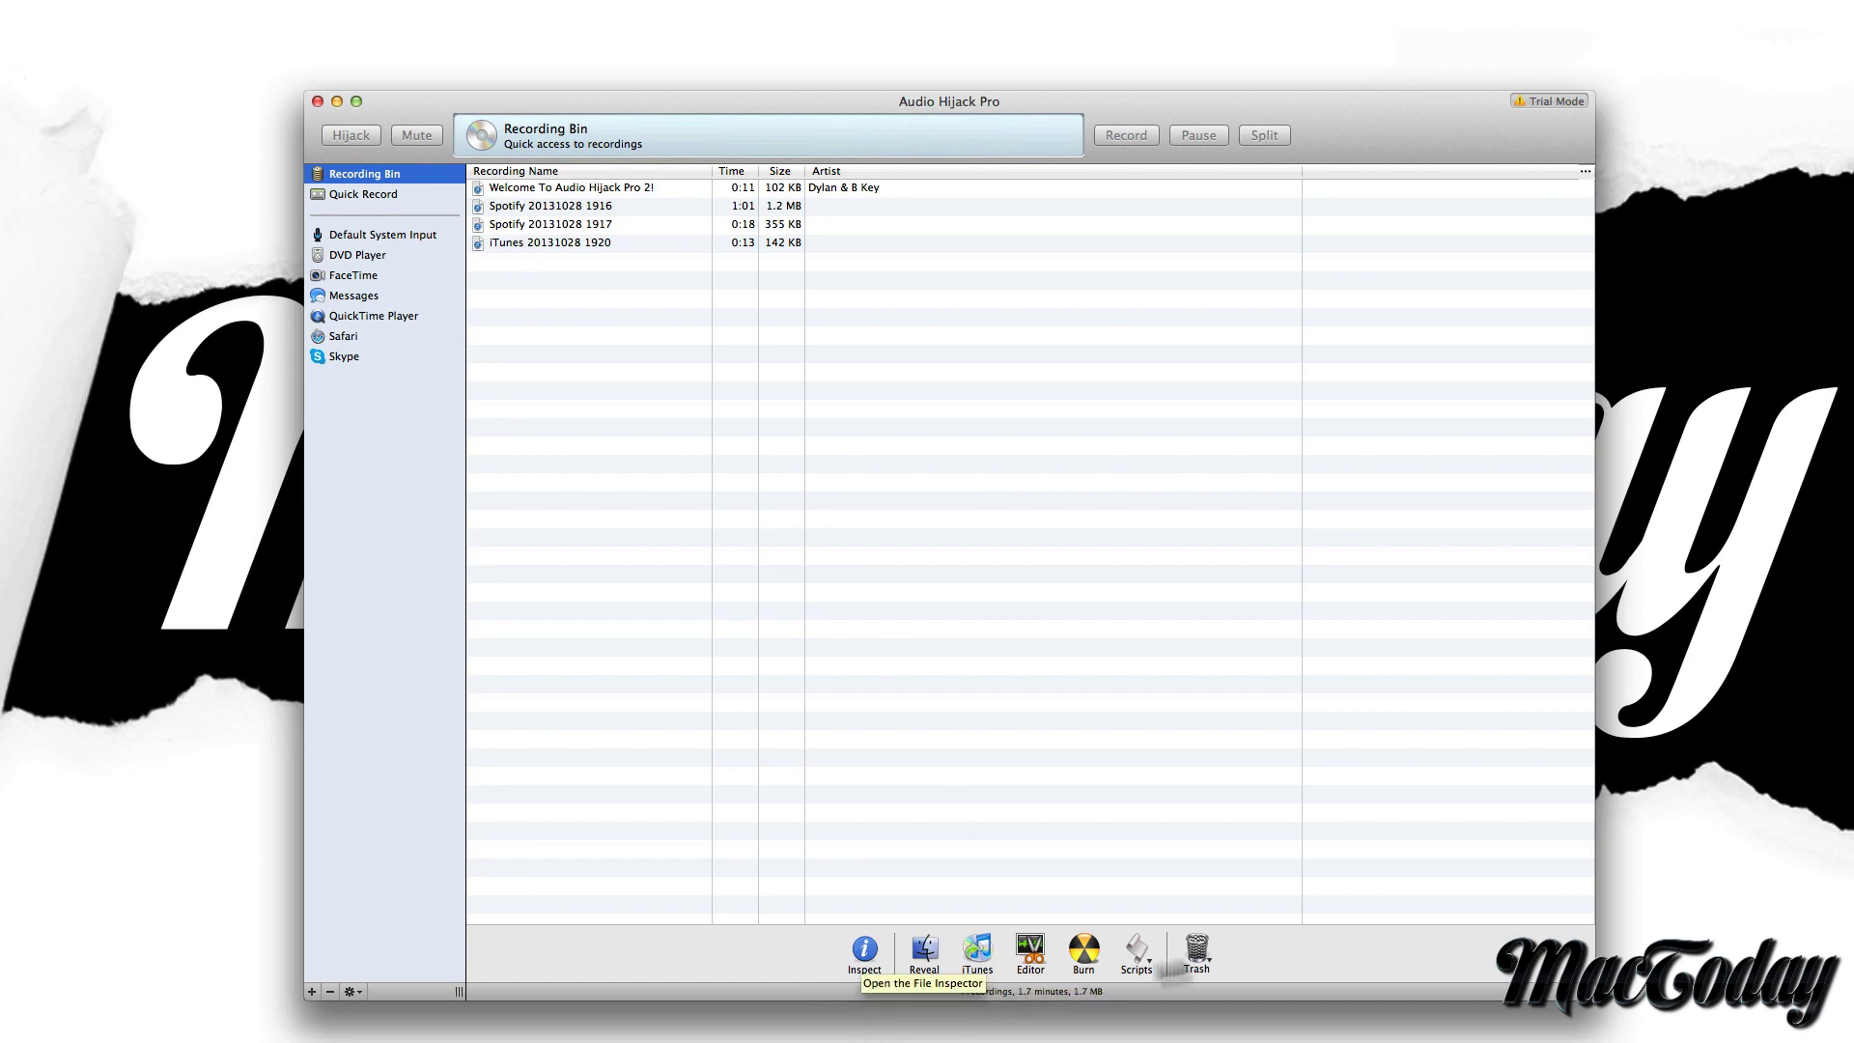
pyautogui.click(559, 204)
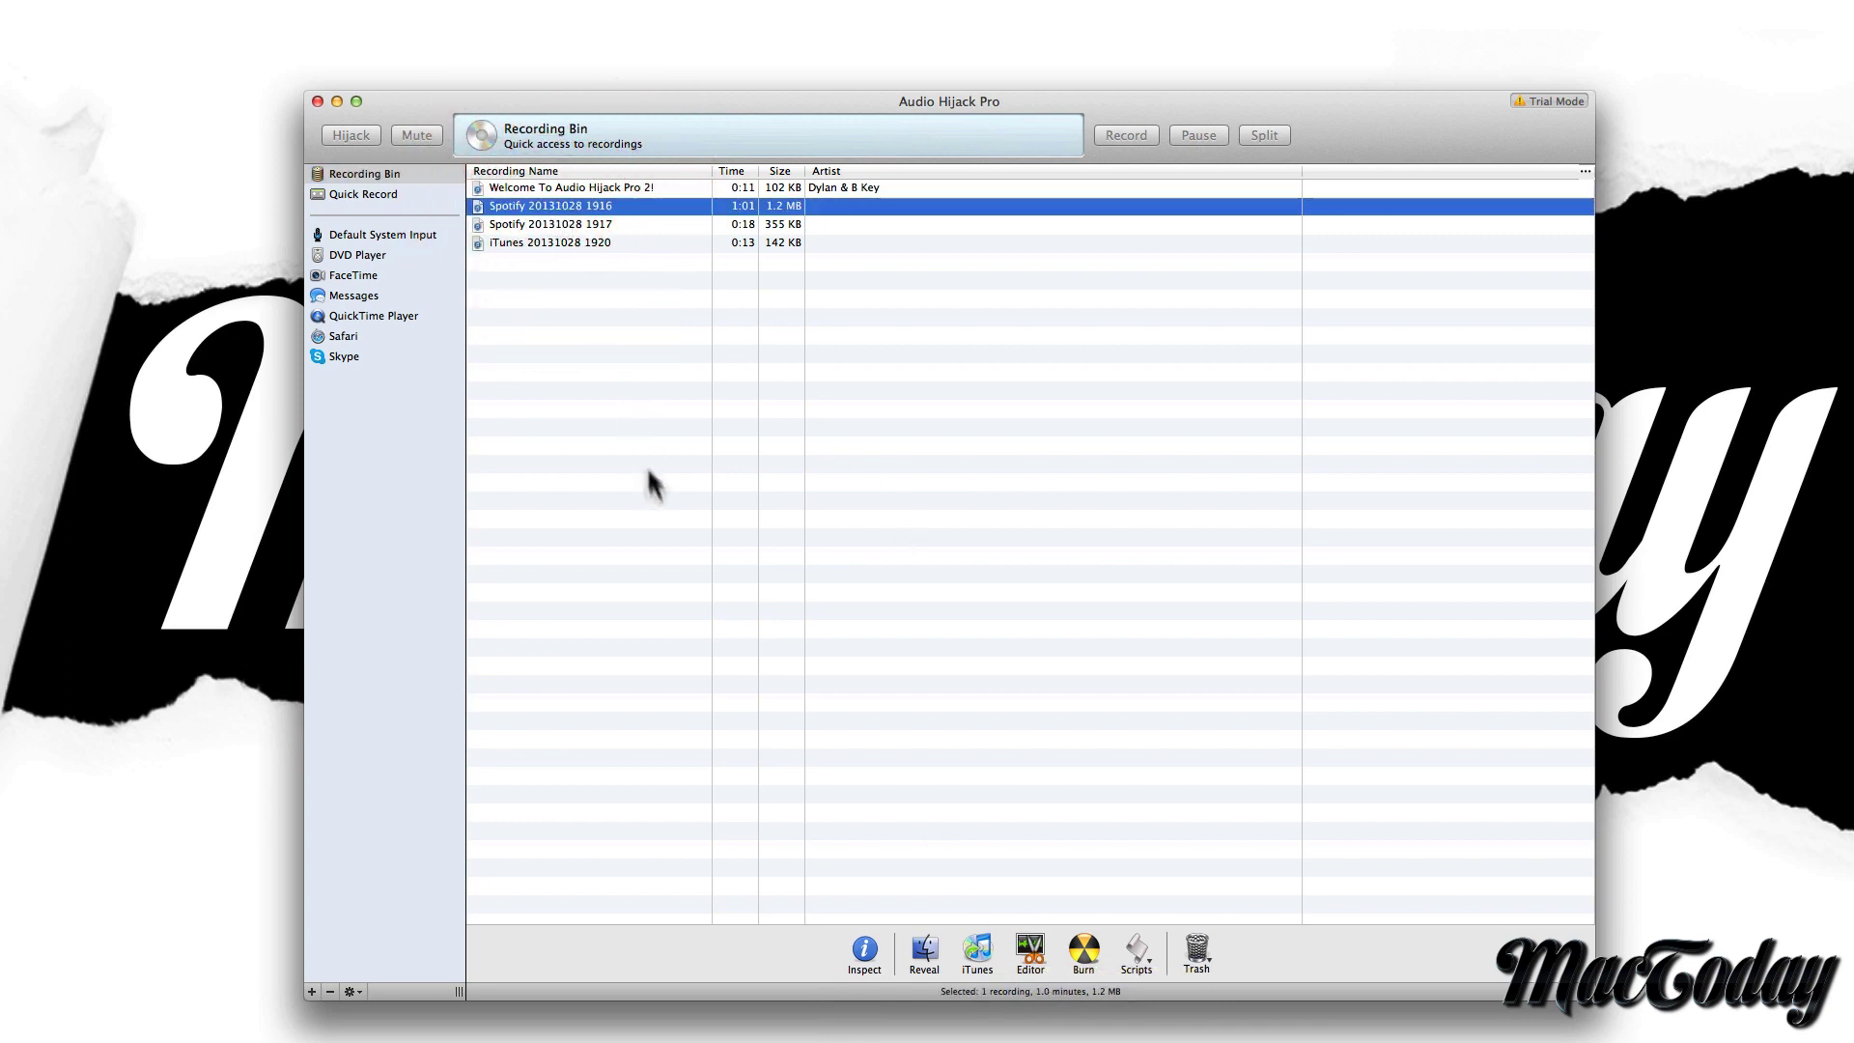
pyautogui.click(1029, 948)
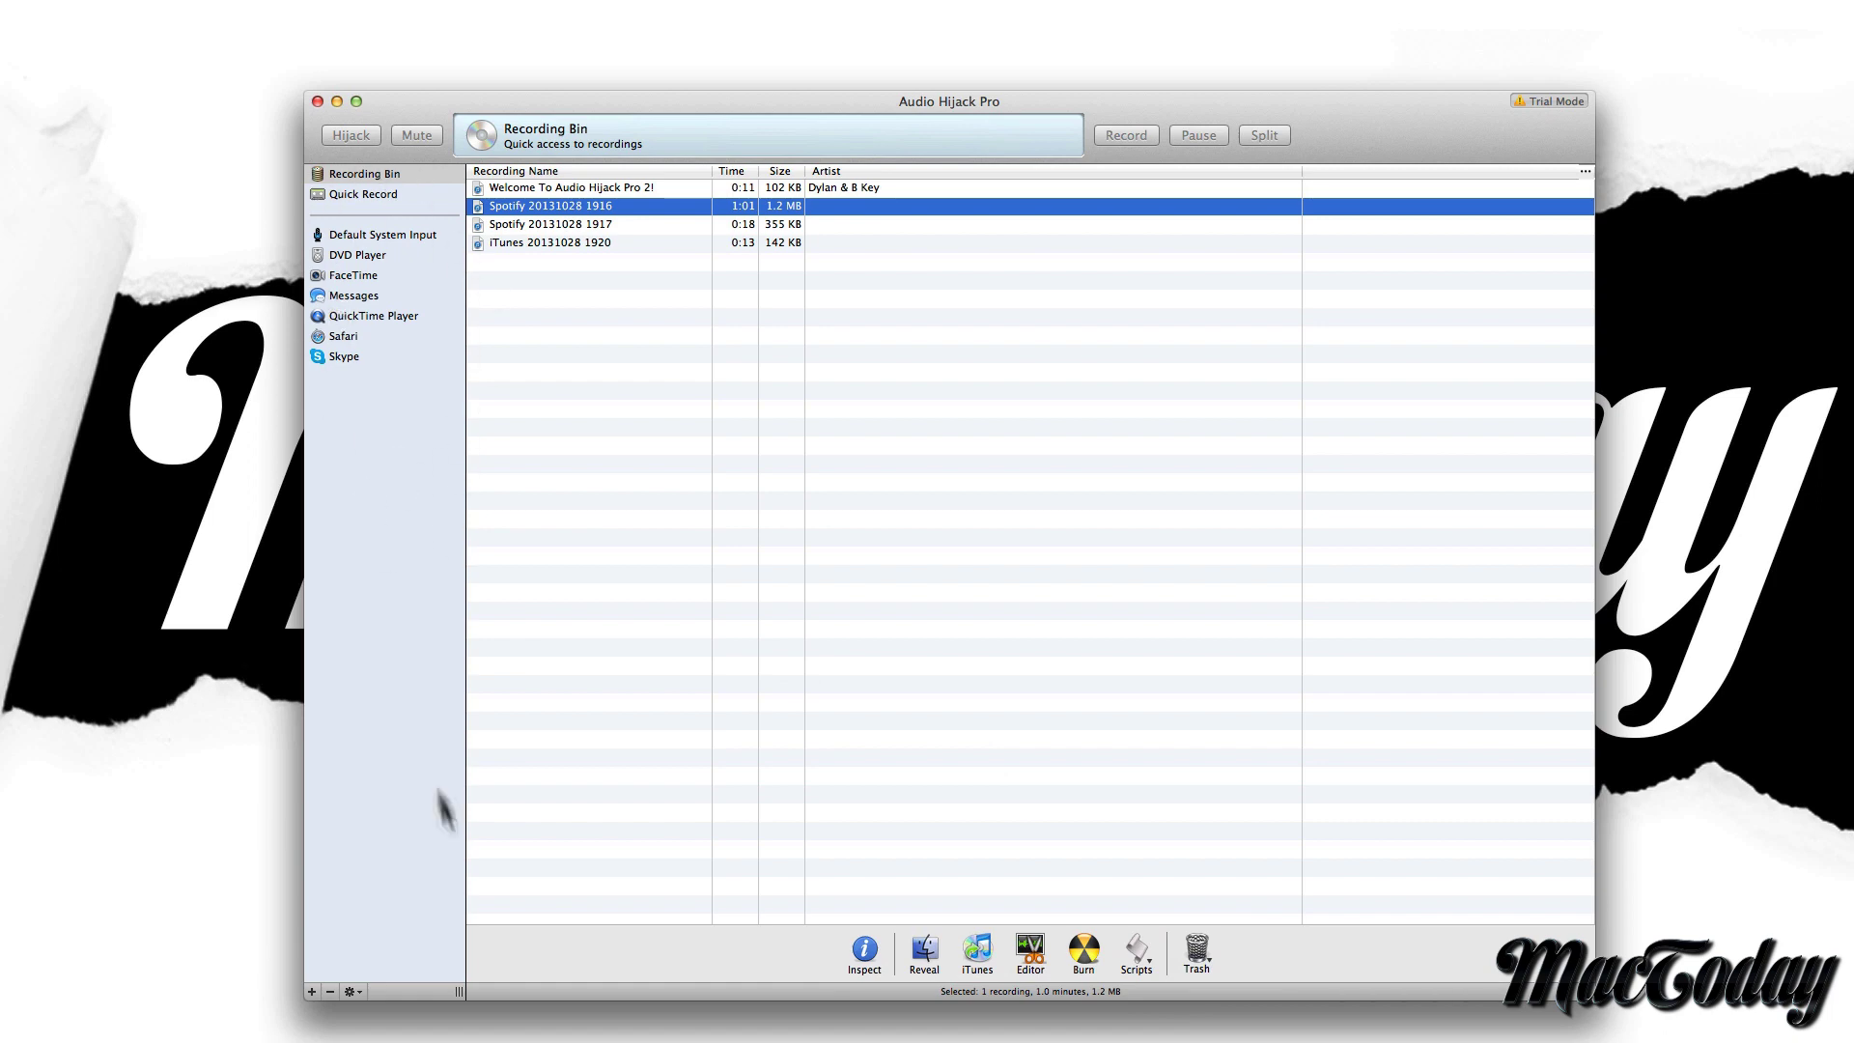
# Add a new session and review its audio source types, keeping Application as the source type.
pyautogui.click(312, 992)
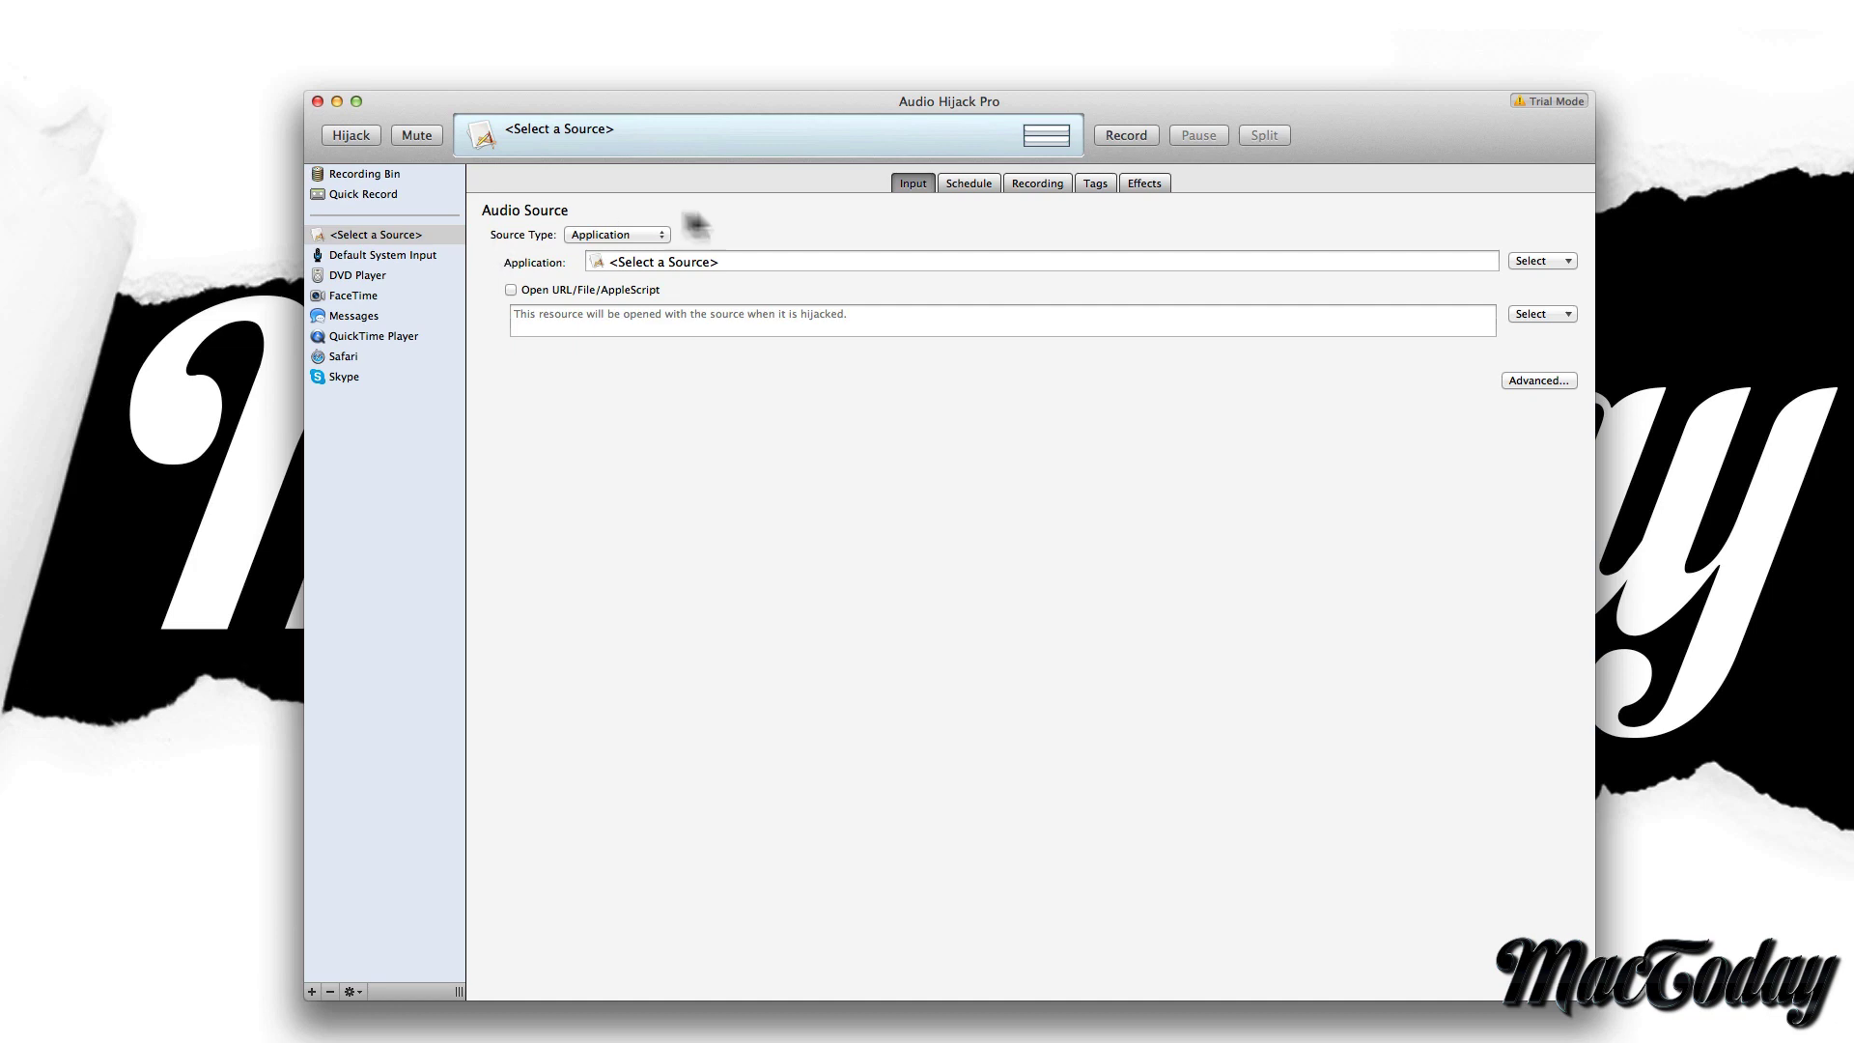
pyautogui.click(660, 235)
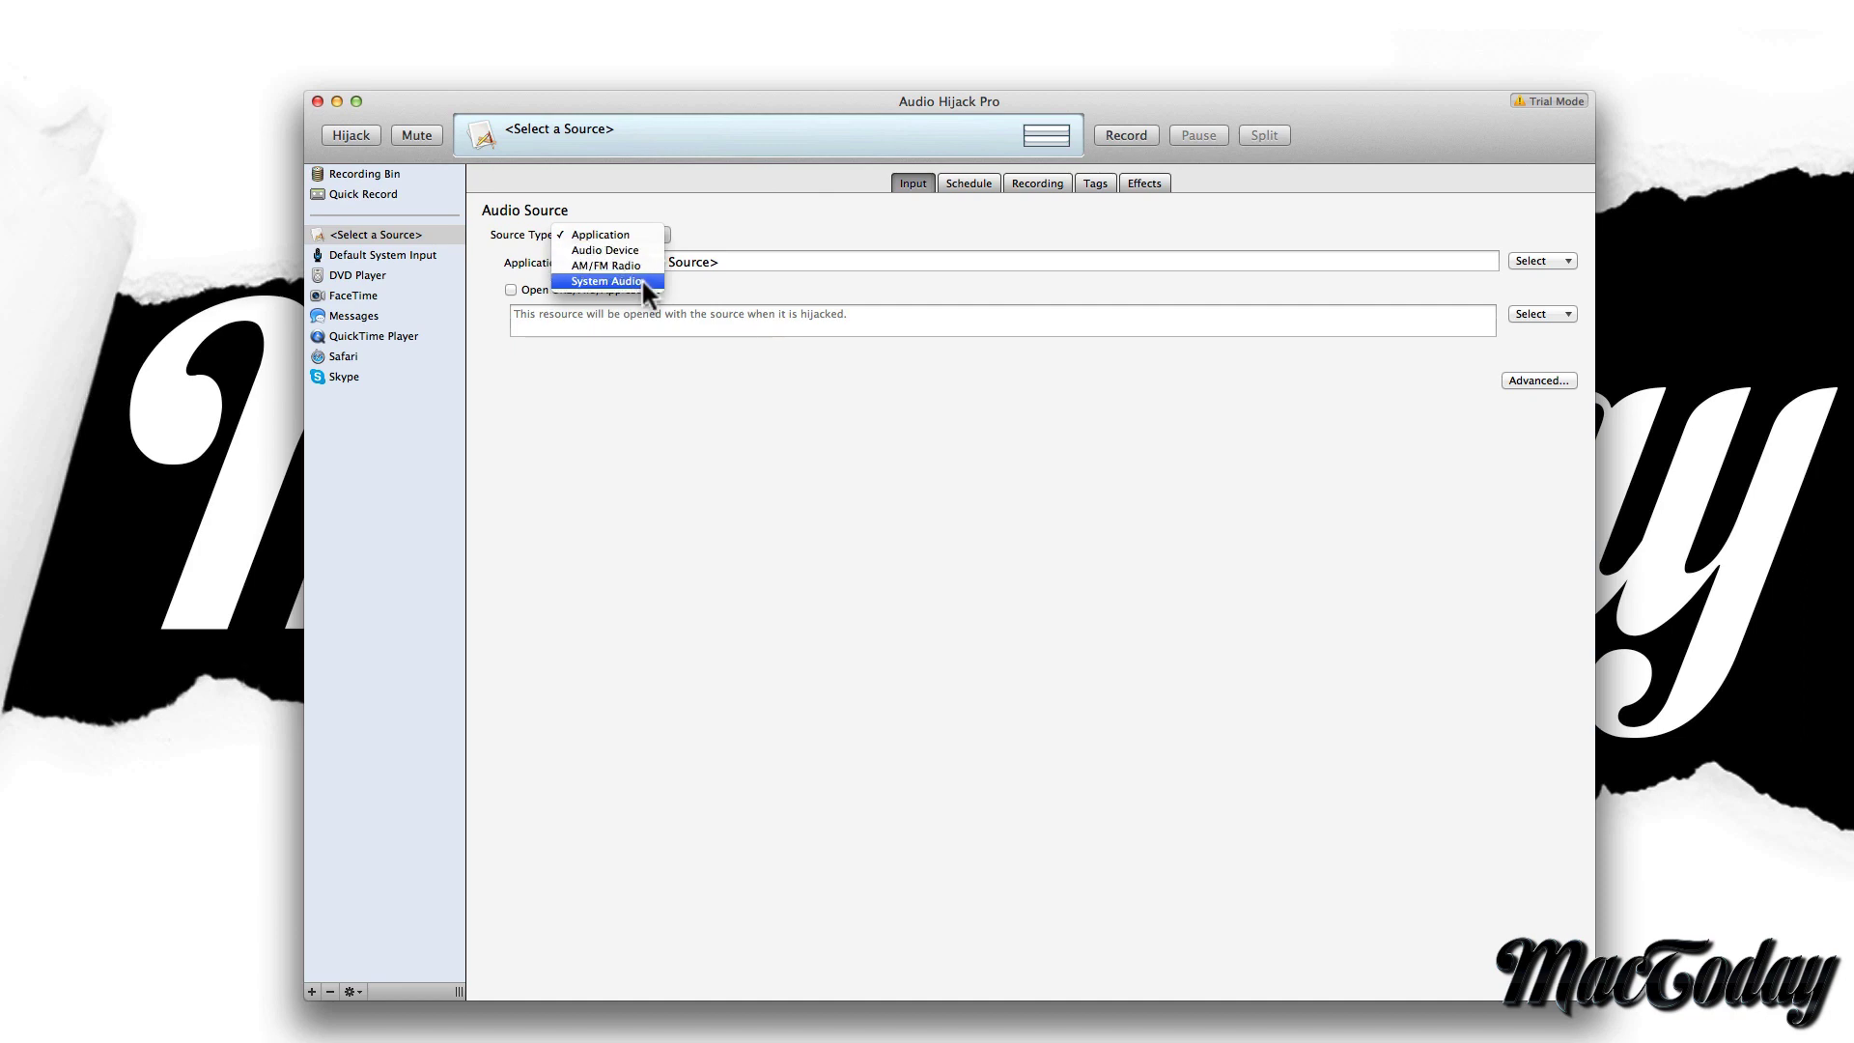
pyautogui.click(737, 224)
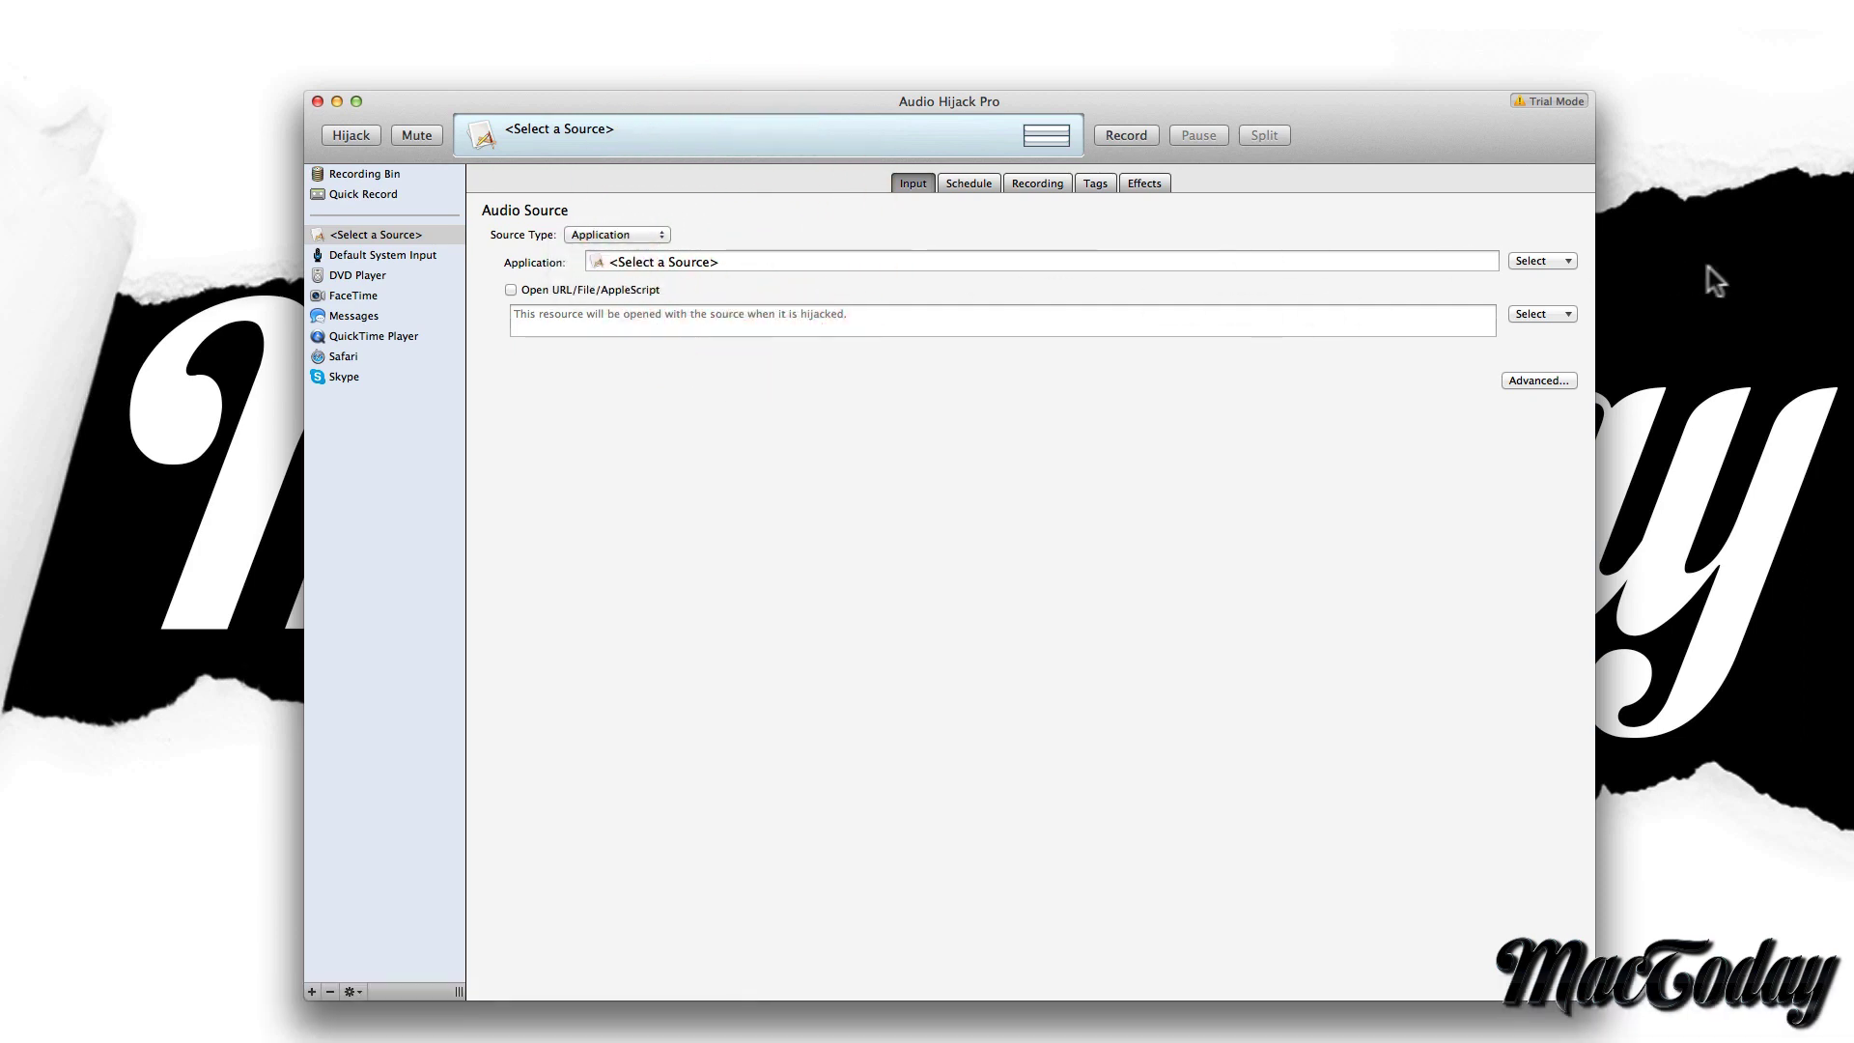
# Choose Spotify from the Aplicaciones folder as the new session's source application.
pyautogui.click(1566, 263)
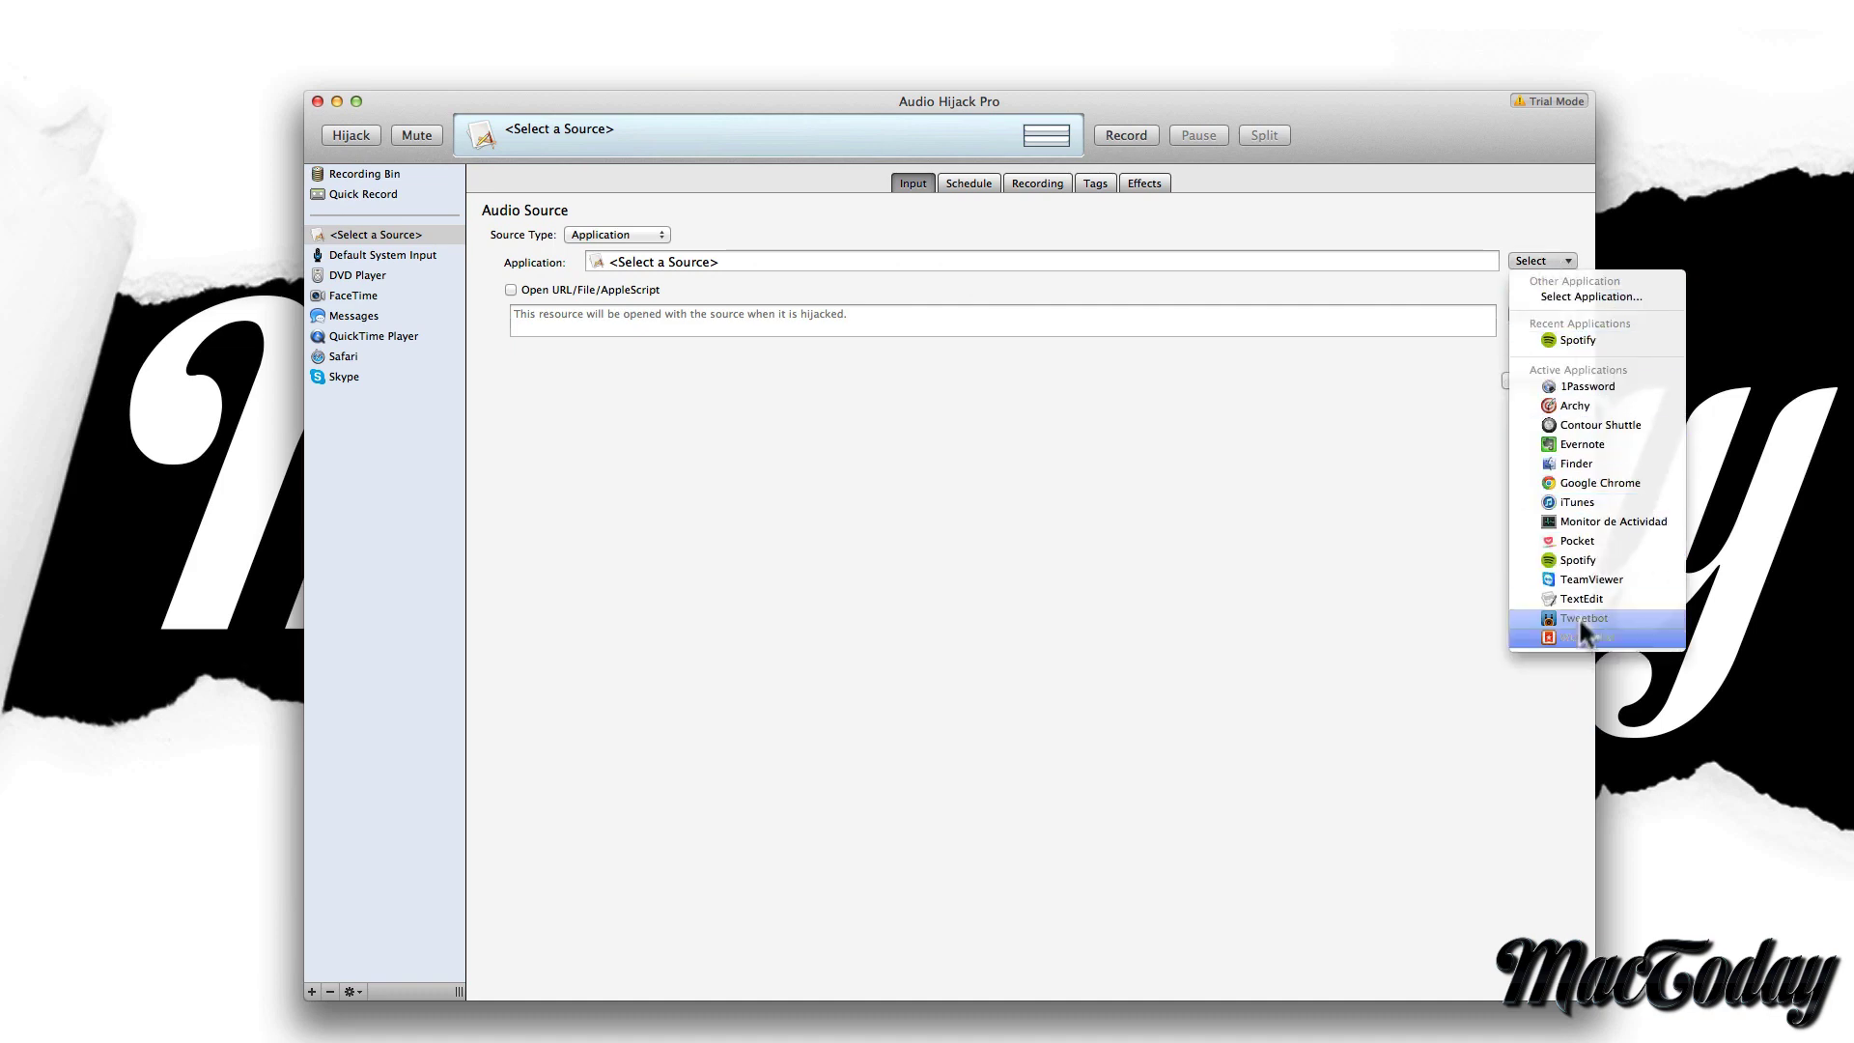
pyautogui.click(1580, 296)
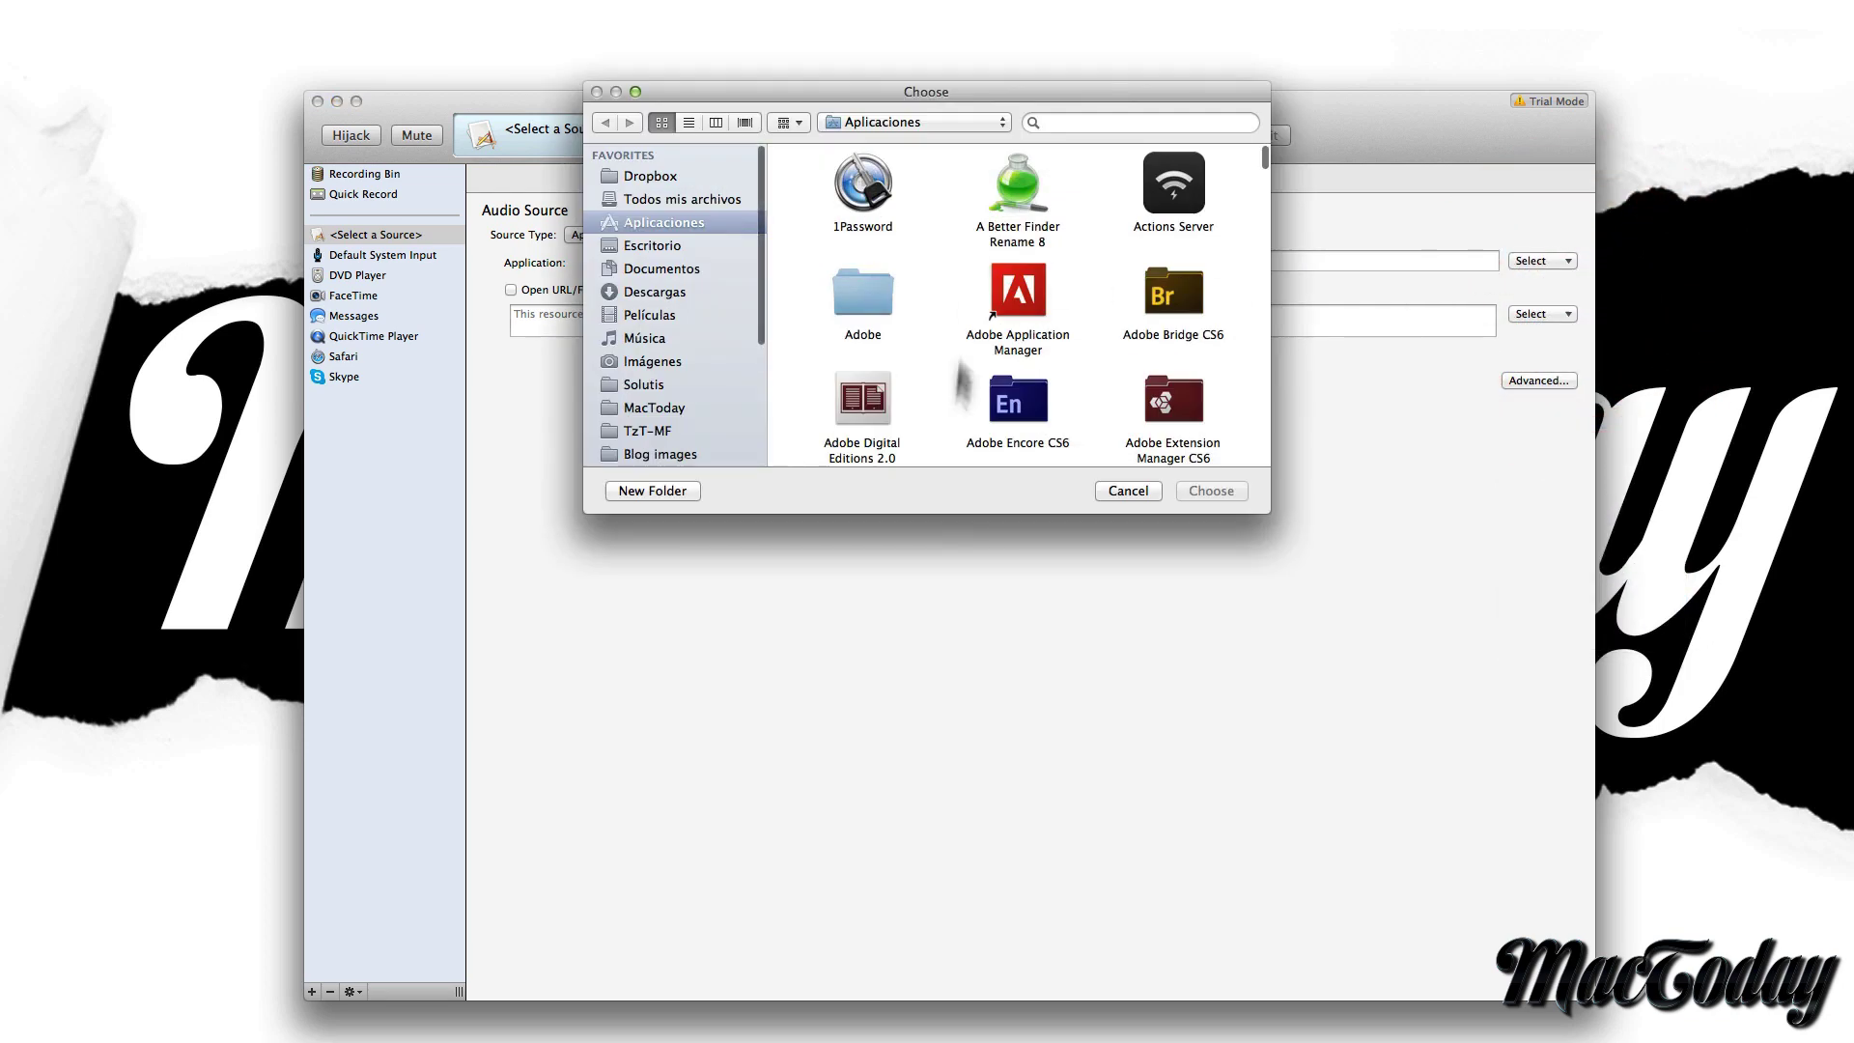
pyautogui.scroll(-15, 994, 415)
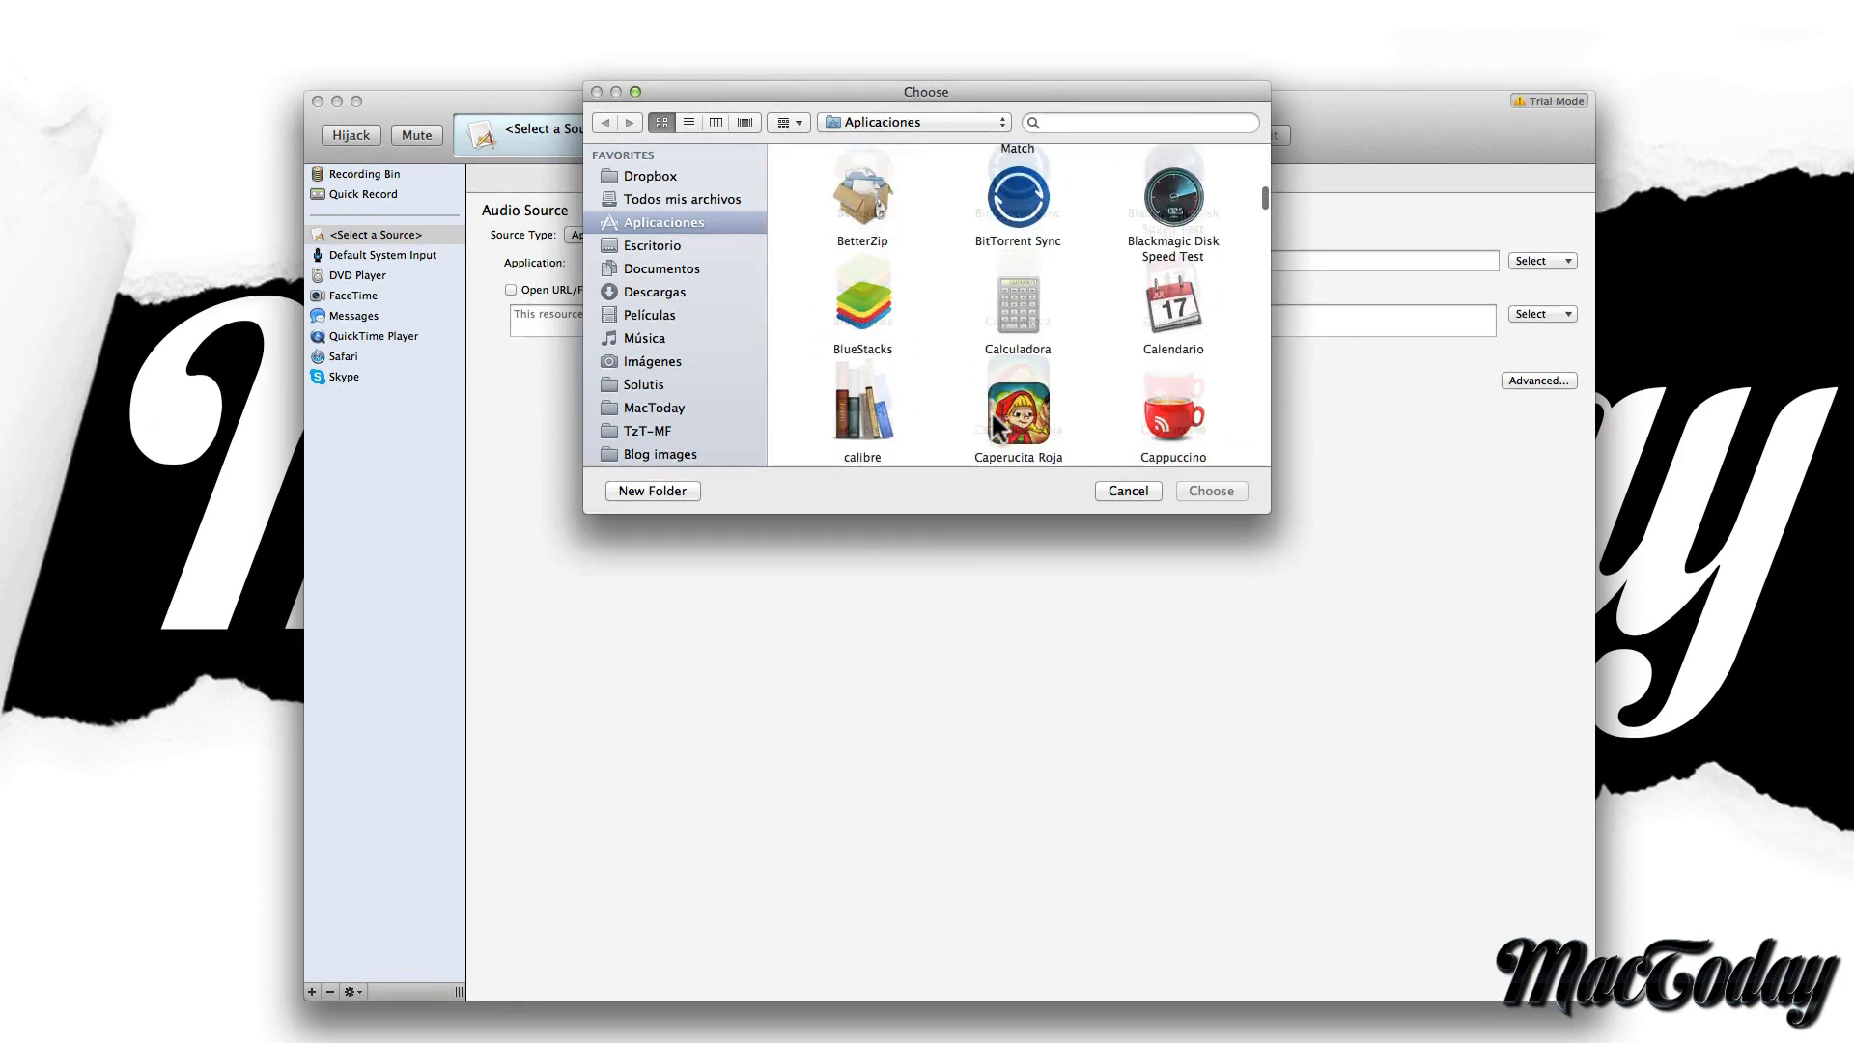
pyautogui.scroll(-20, 993, 415)
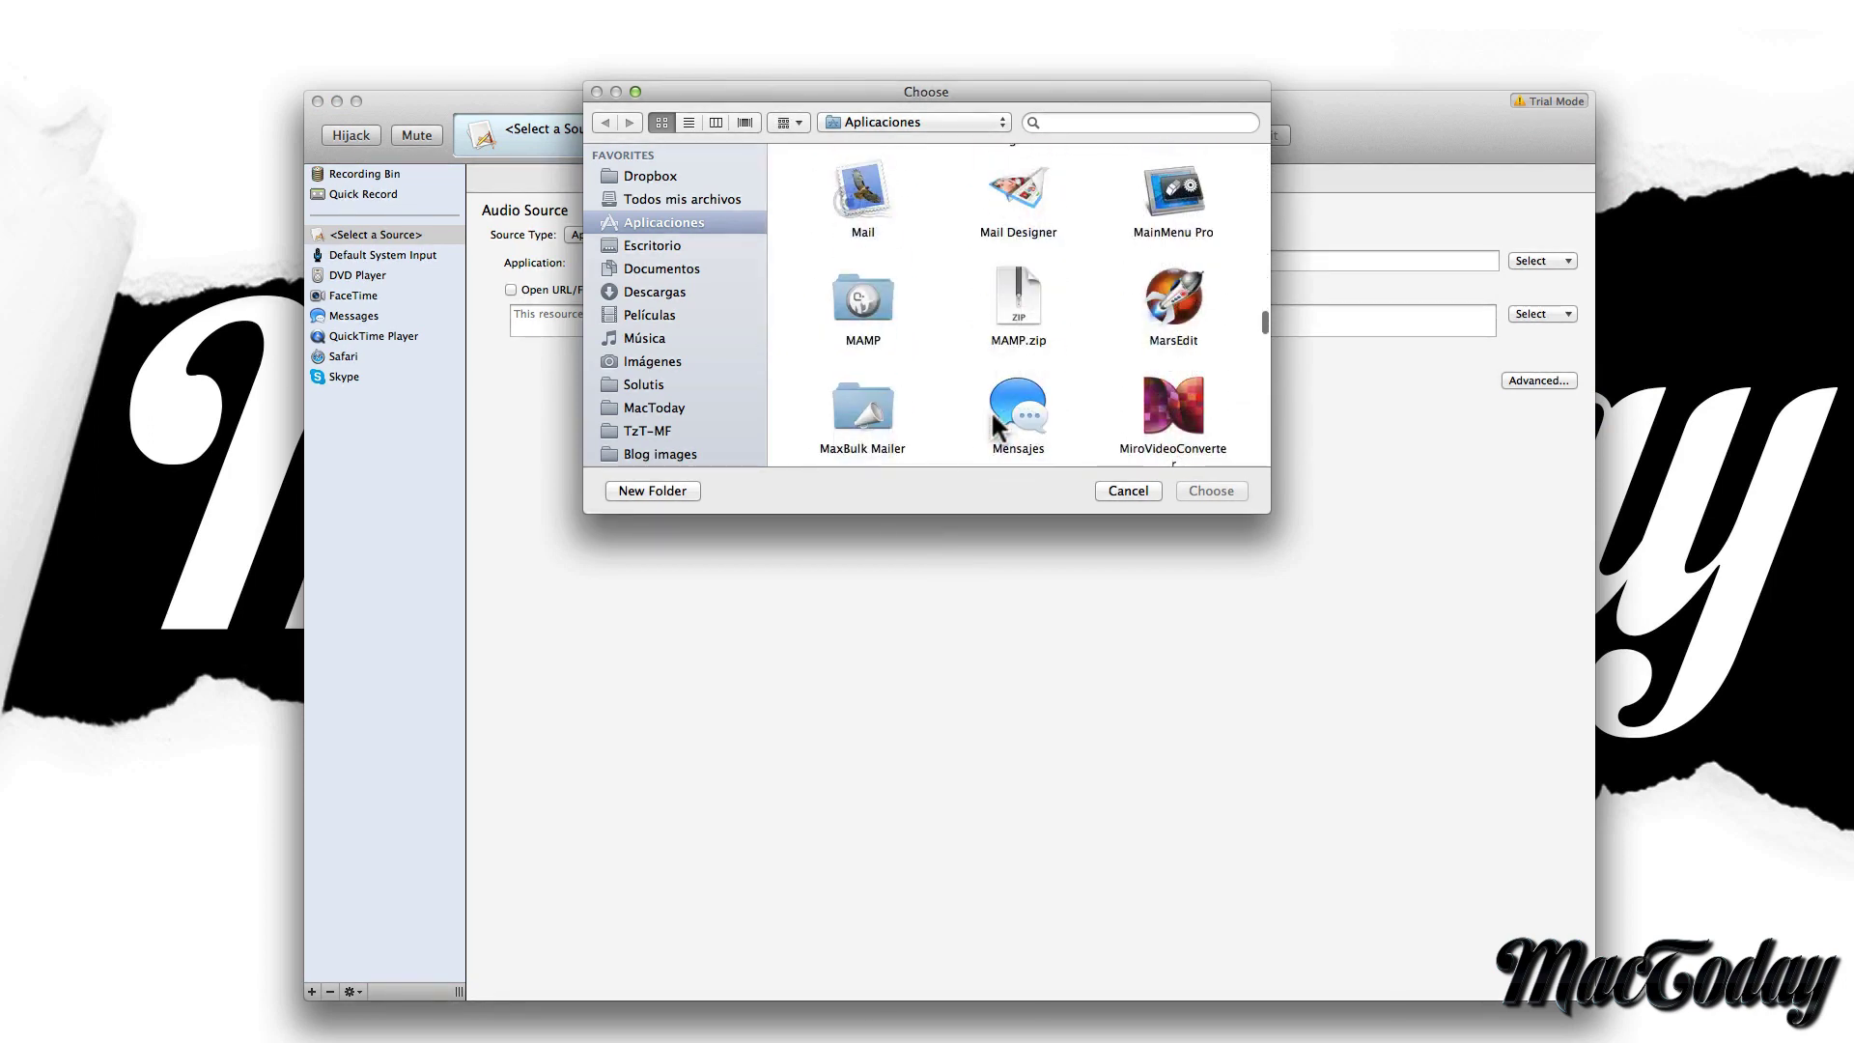
pyautogui.scroll(-20, 995, 425)
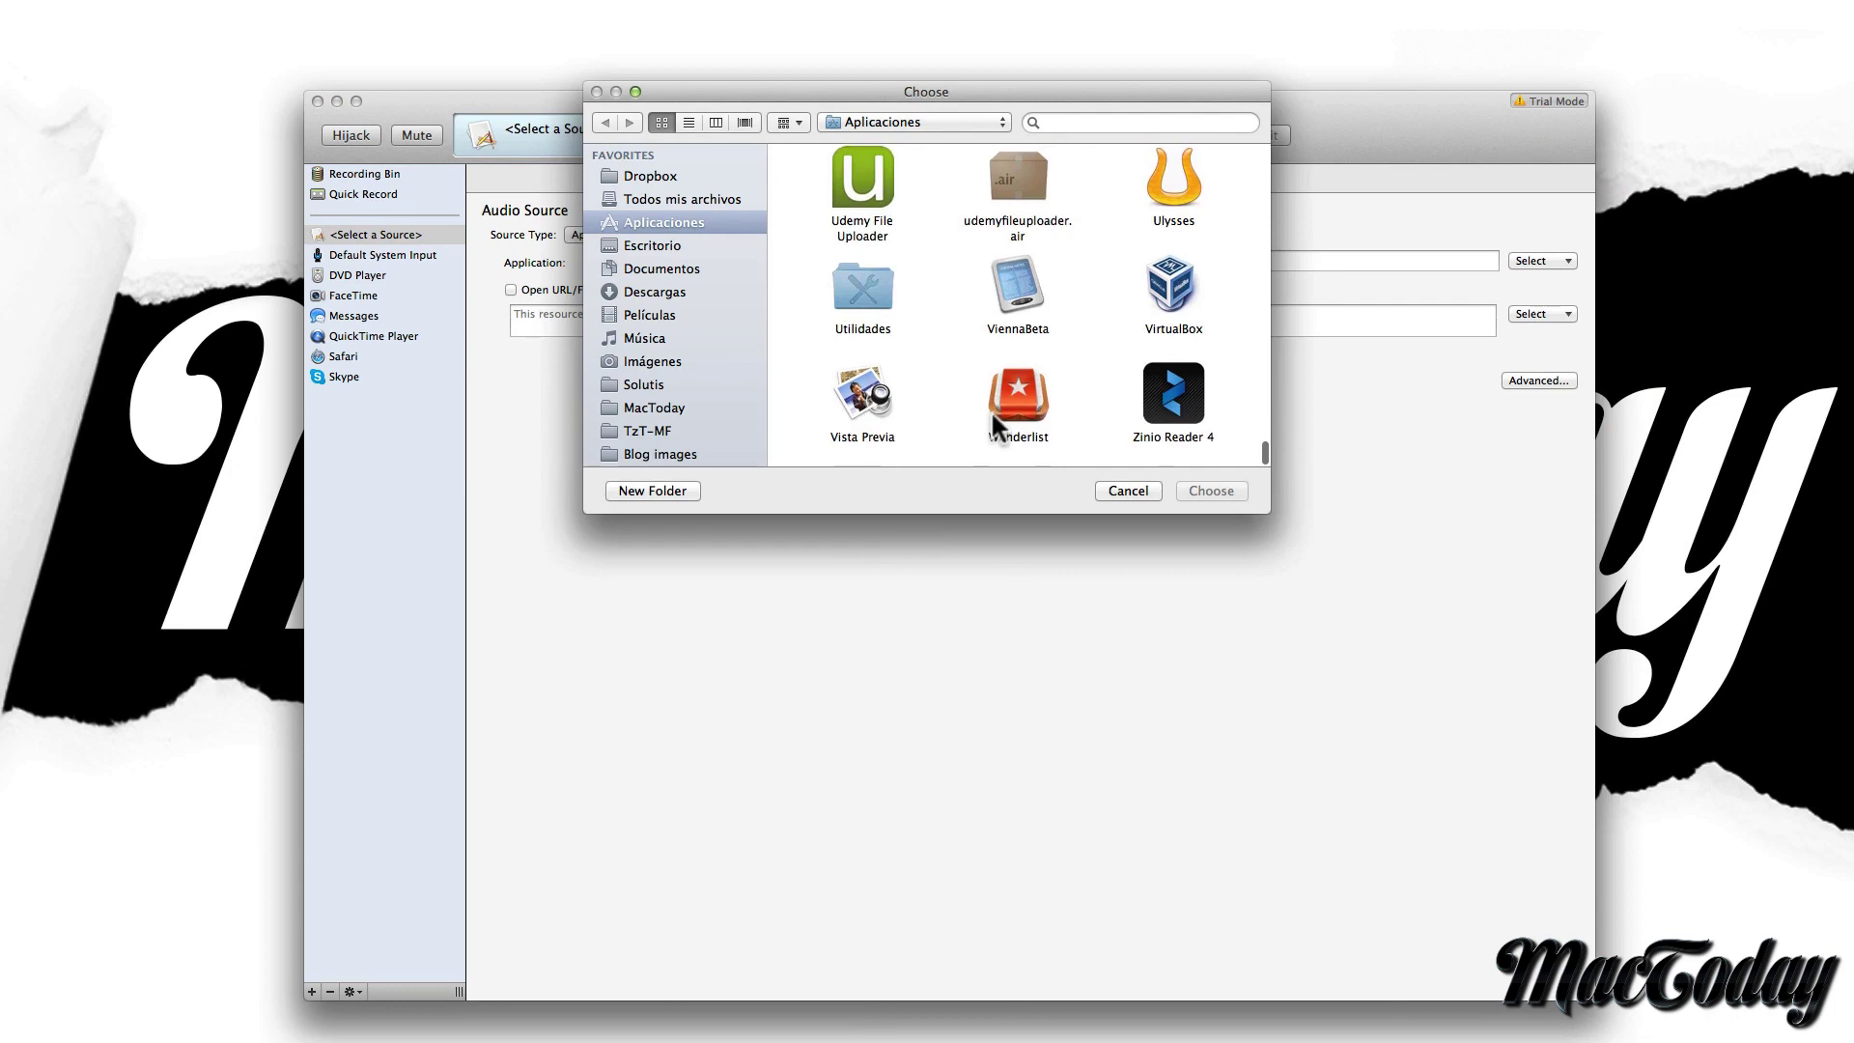
pyautogui.scroll(15, 995, 424)
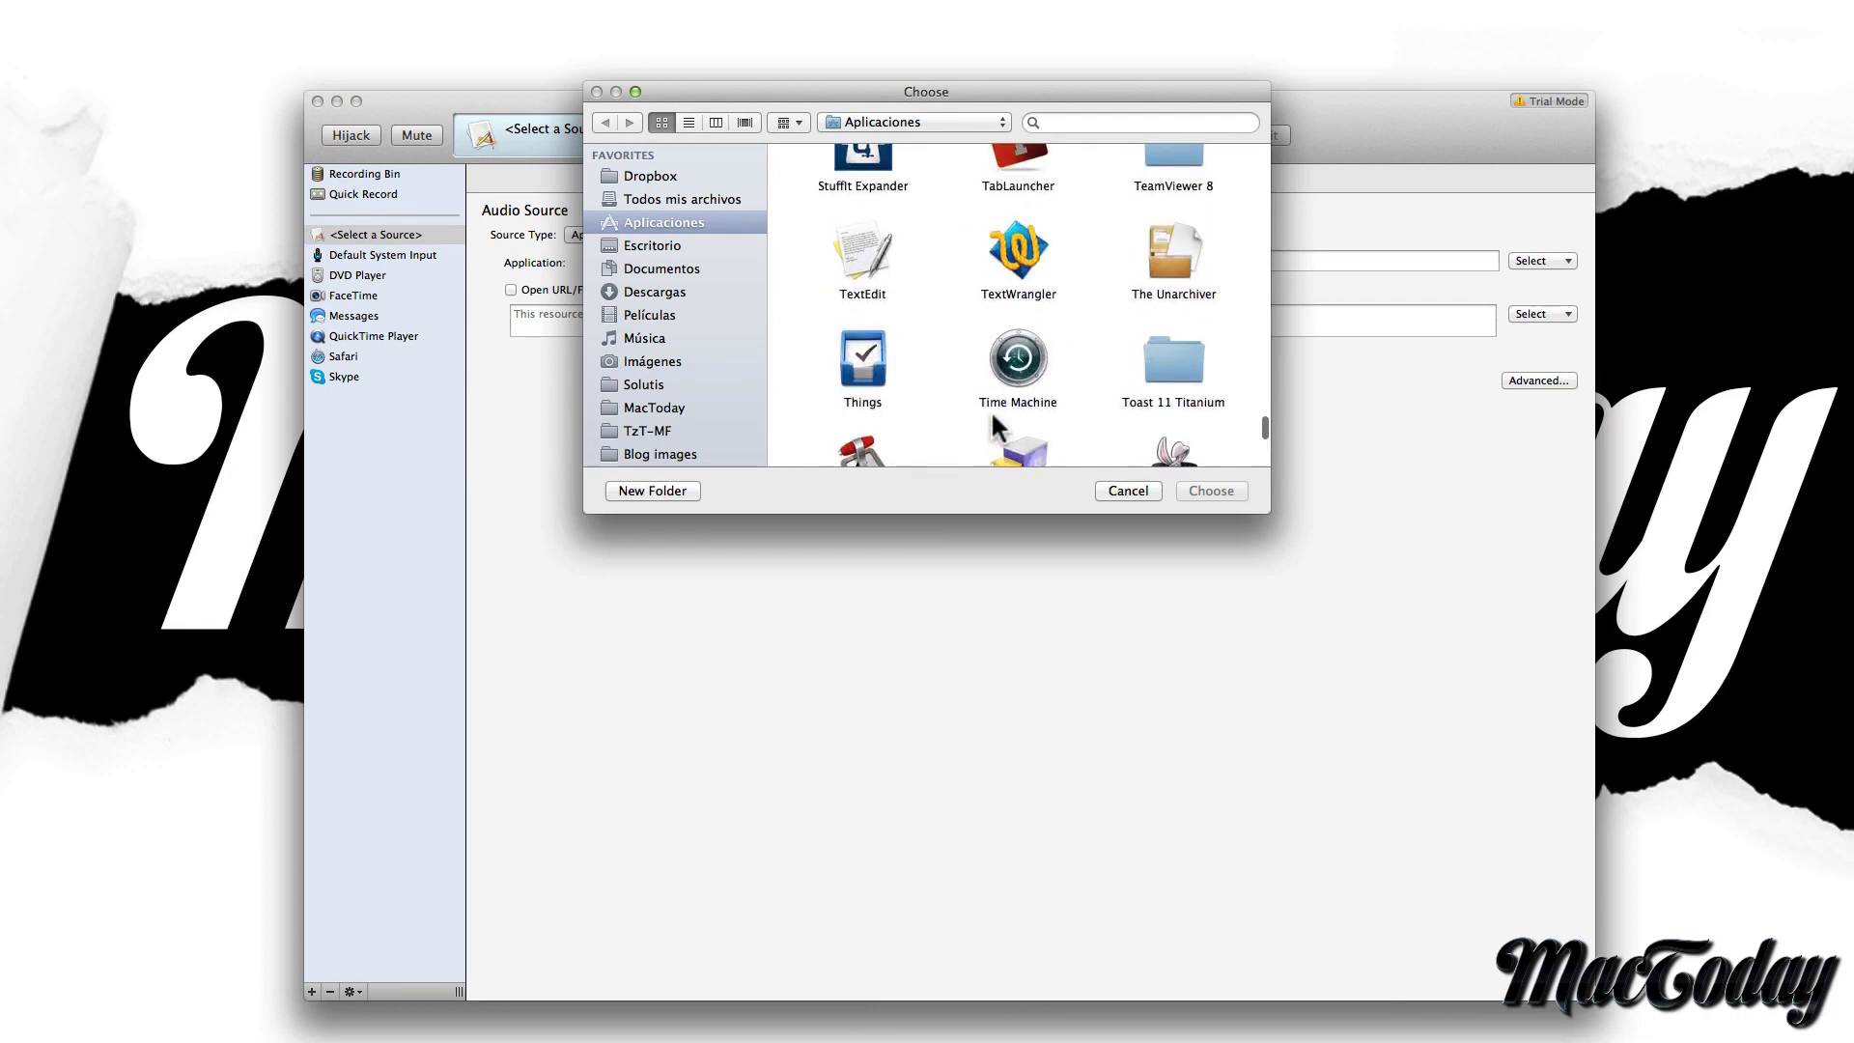
pyautogui.scroll(2, 996, 425)
pyautogui.click(874, 342)
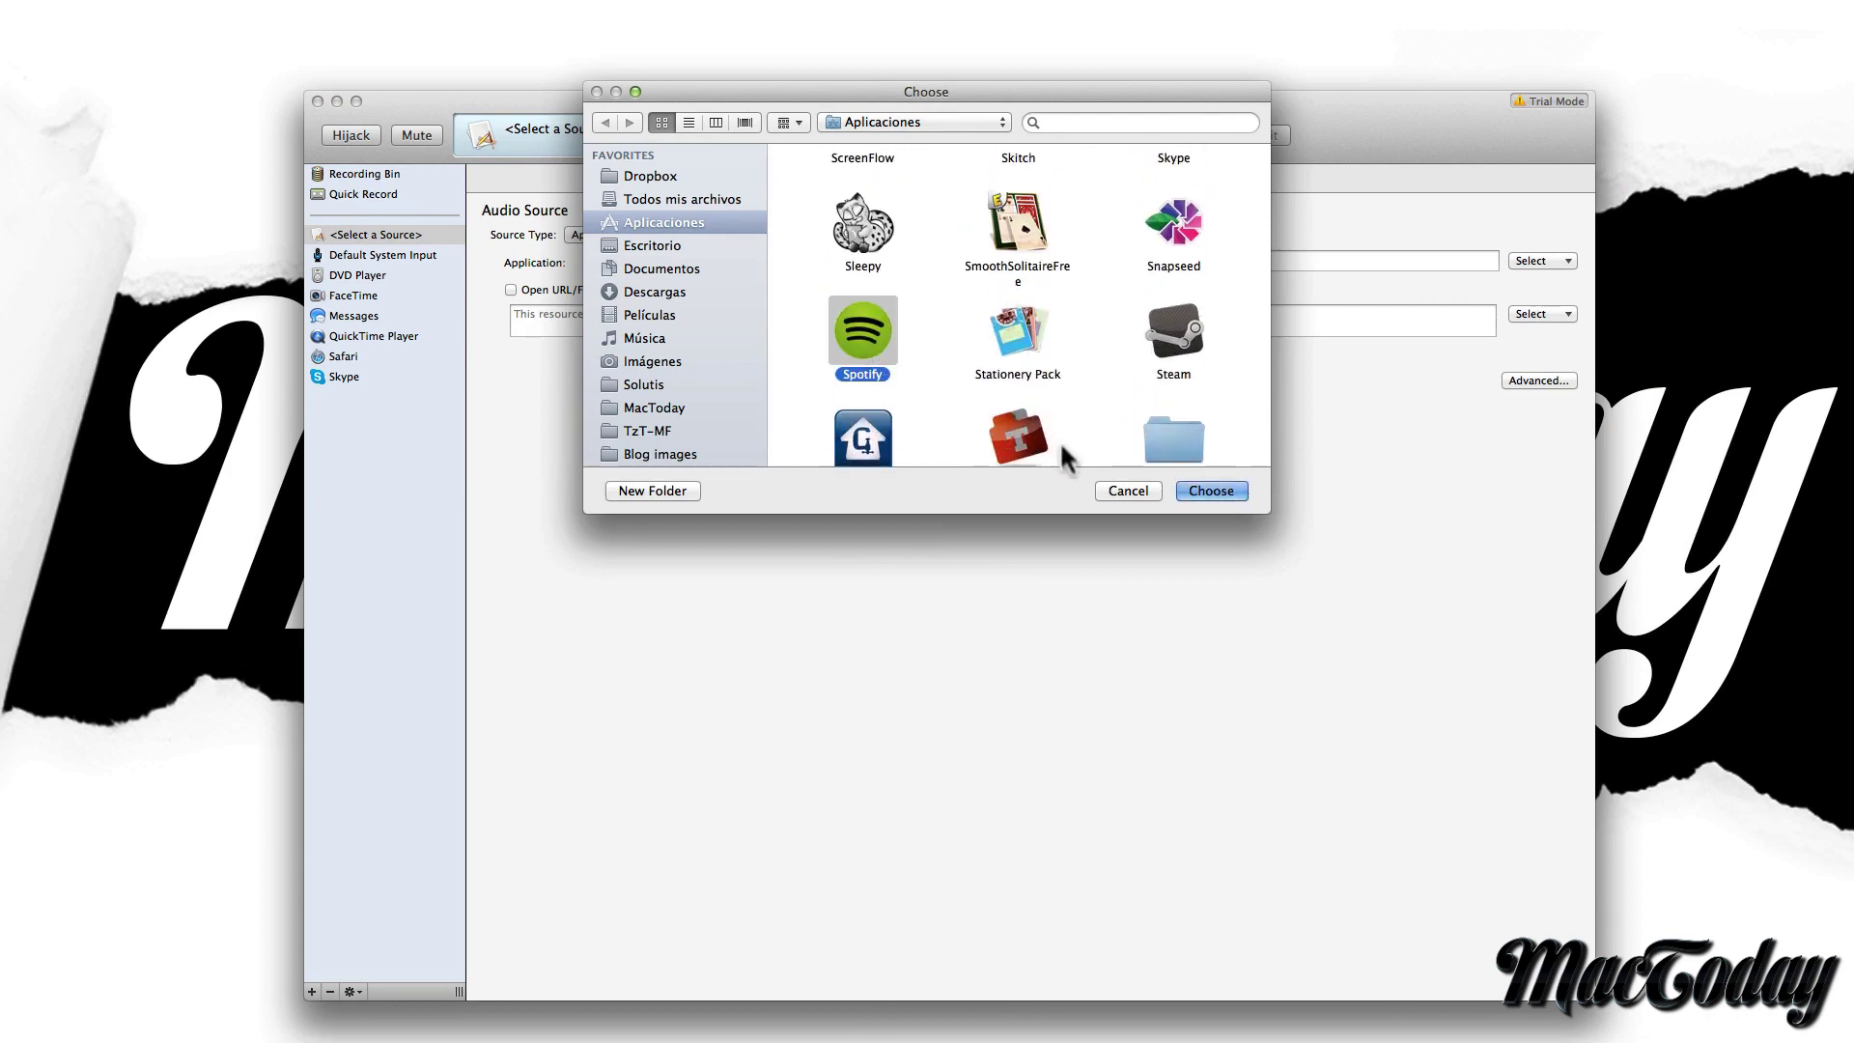
pyautogui.click(1211, 491)
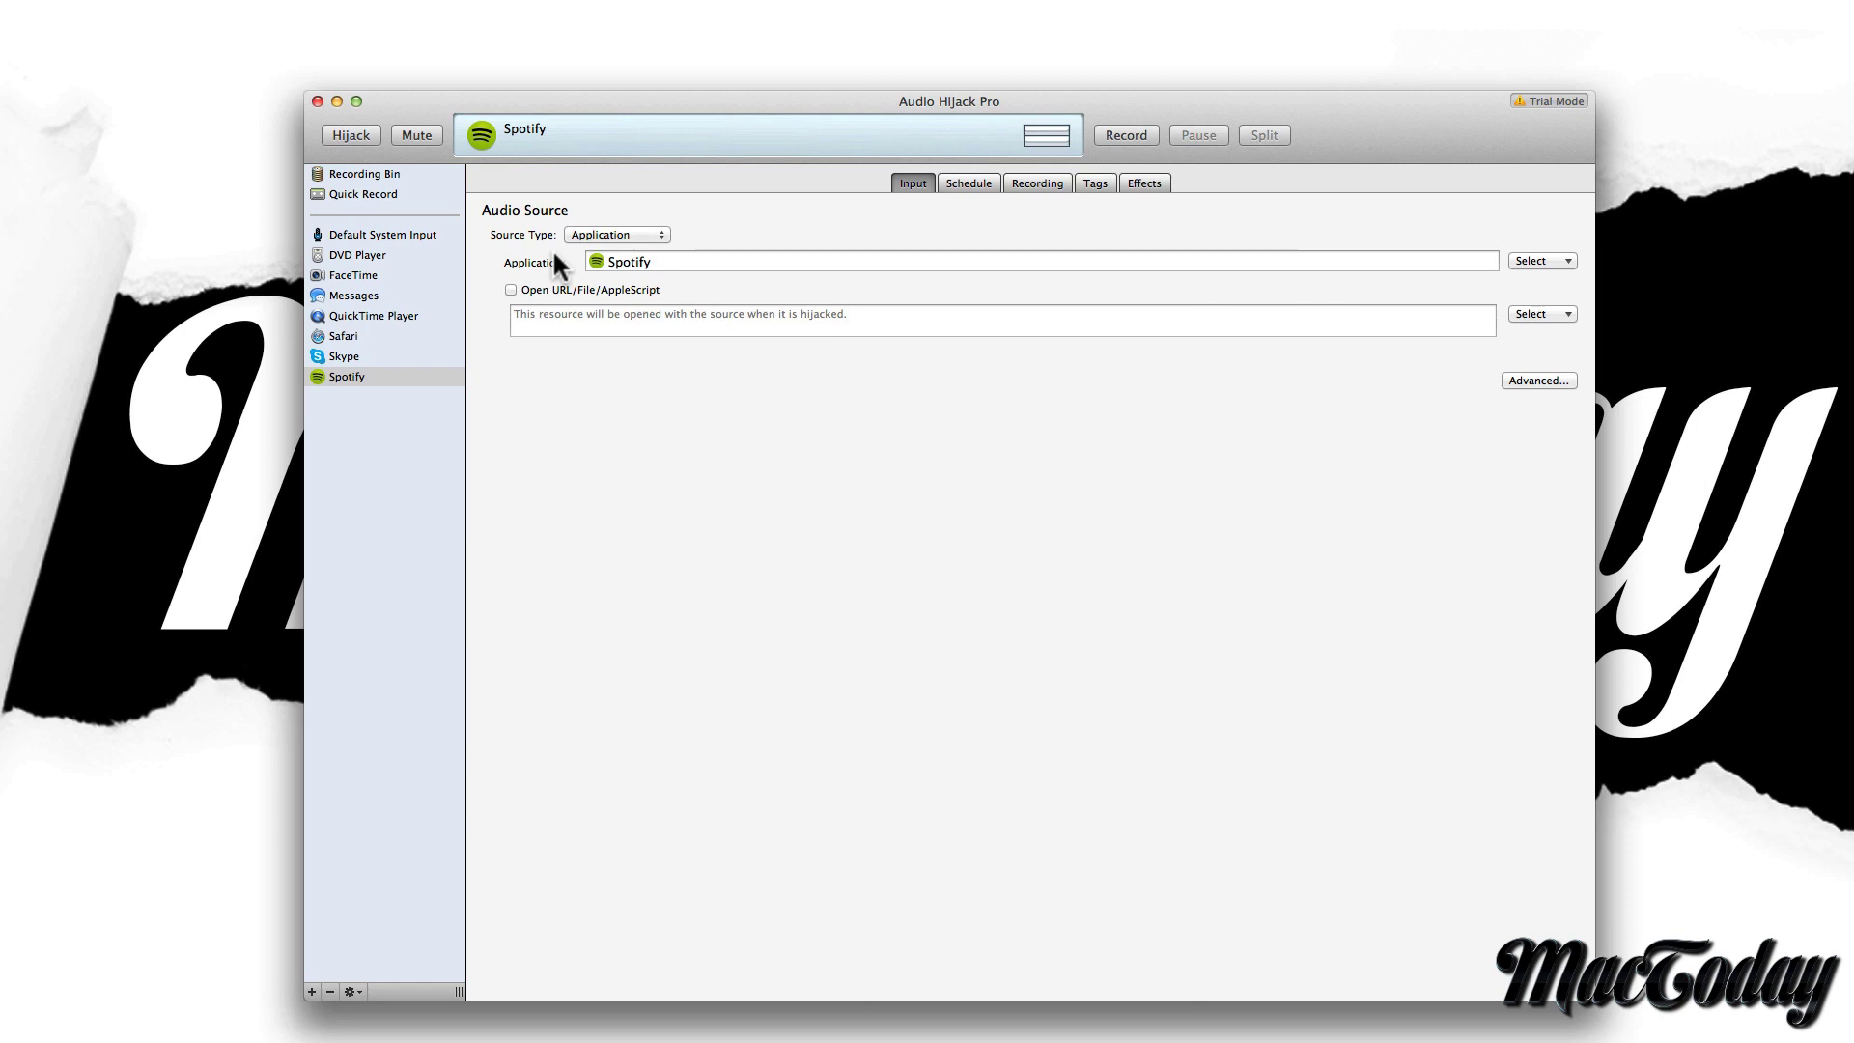
# Review the Spotify session's schedule settings and the preset recording formats without changing them.
pyautogui.click(968, 182)
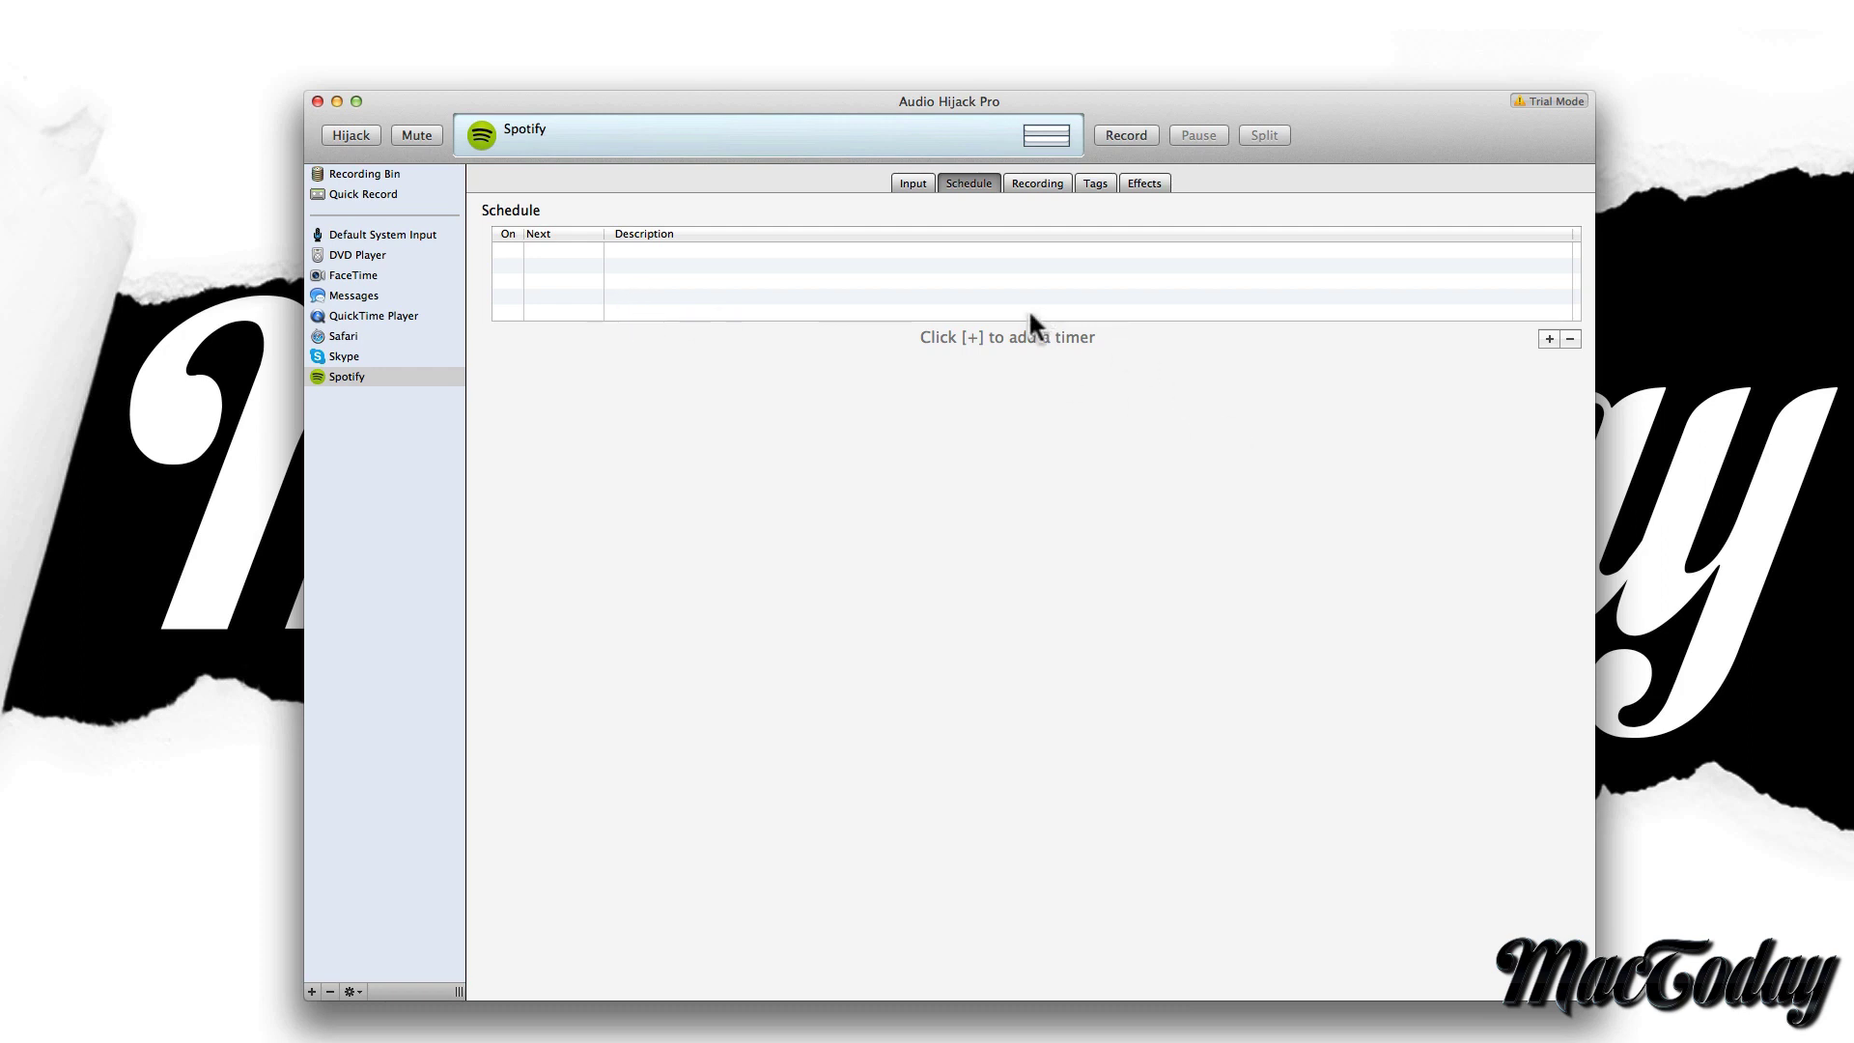
pyautogui.click(1032, 186)
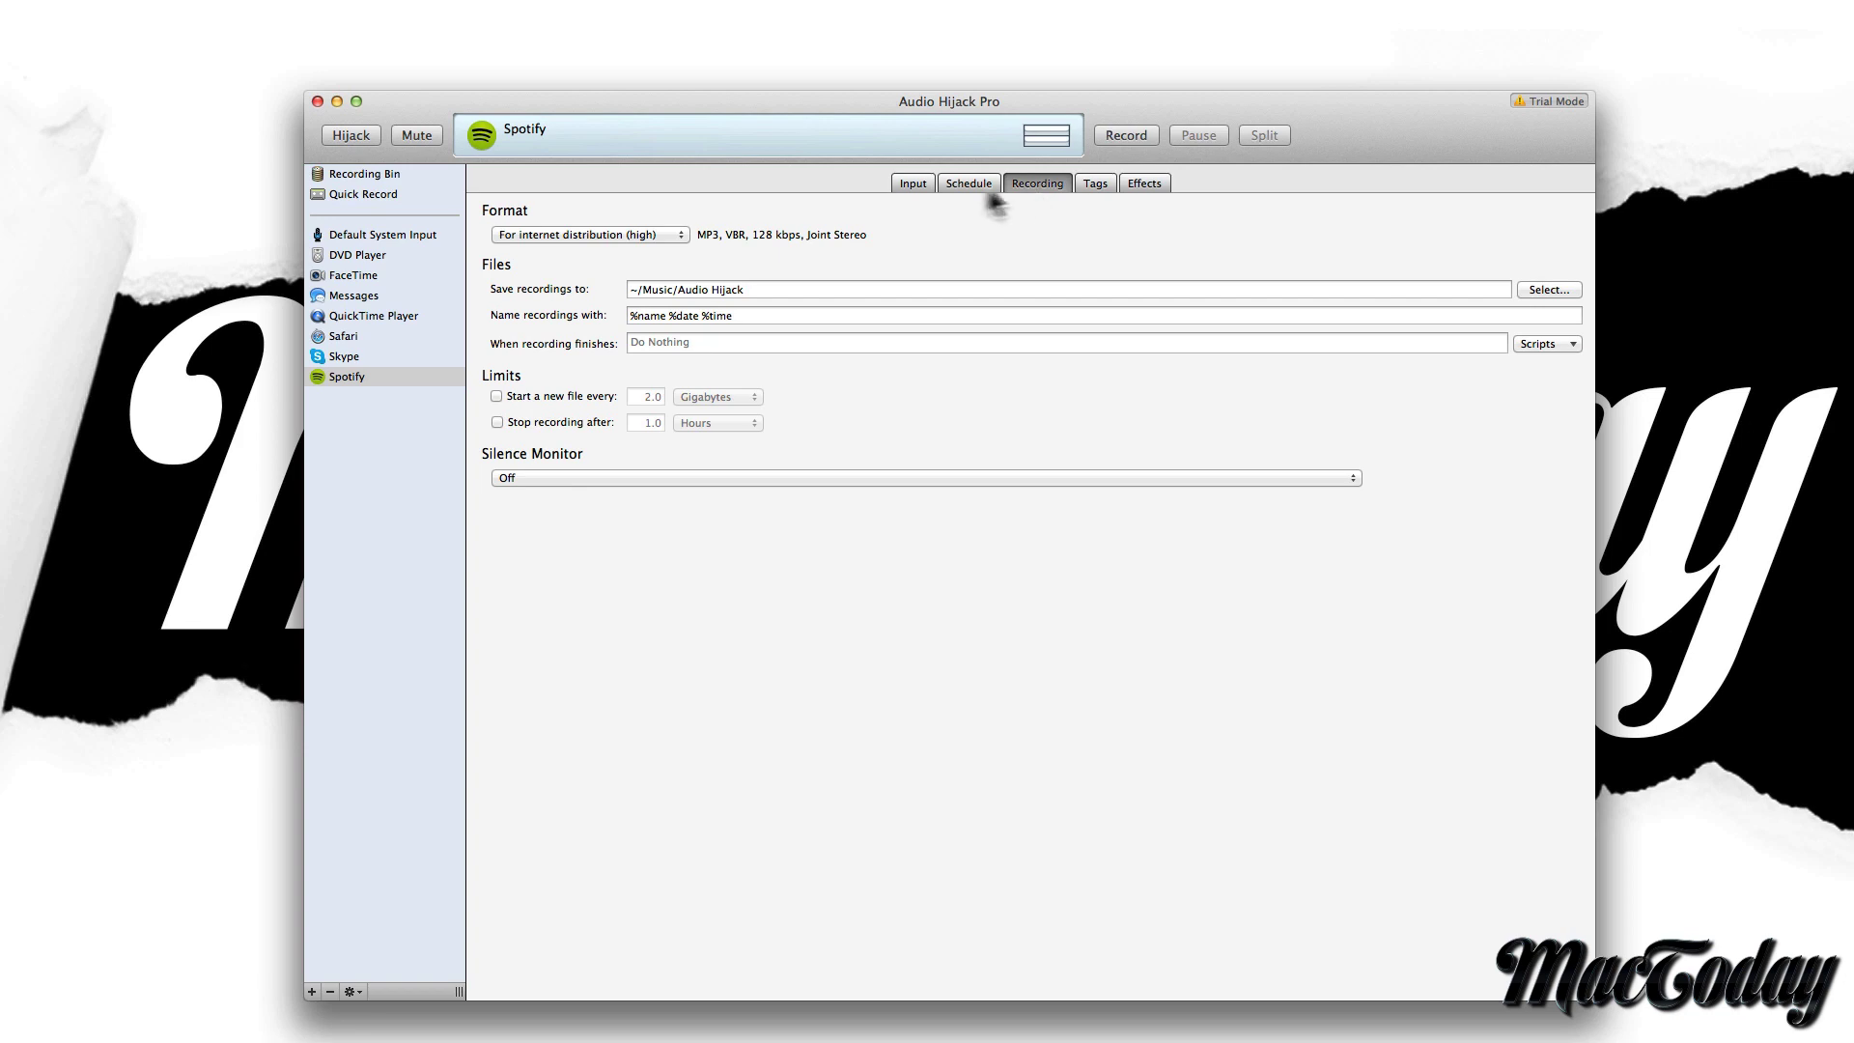
pyautogui.click(599, 235)
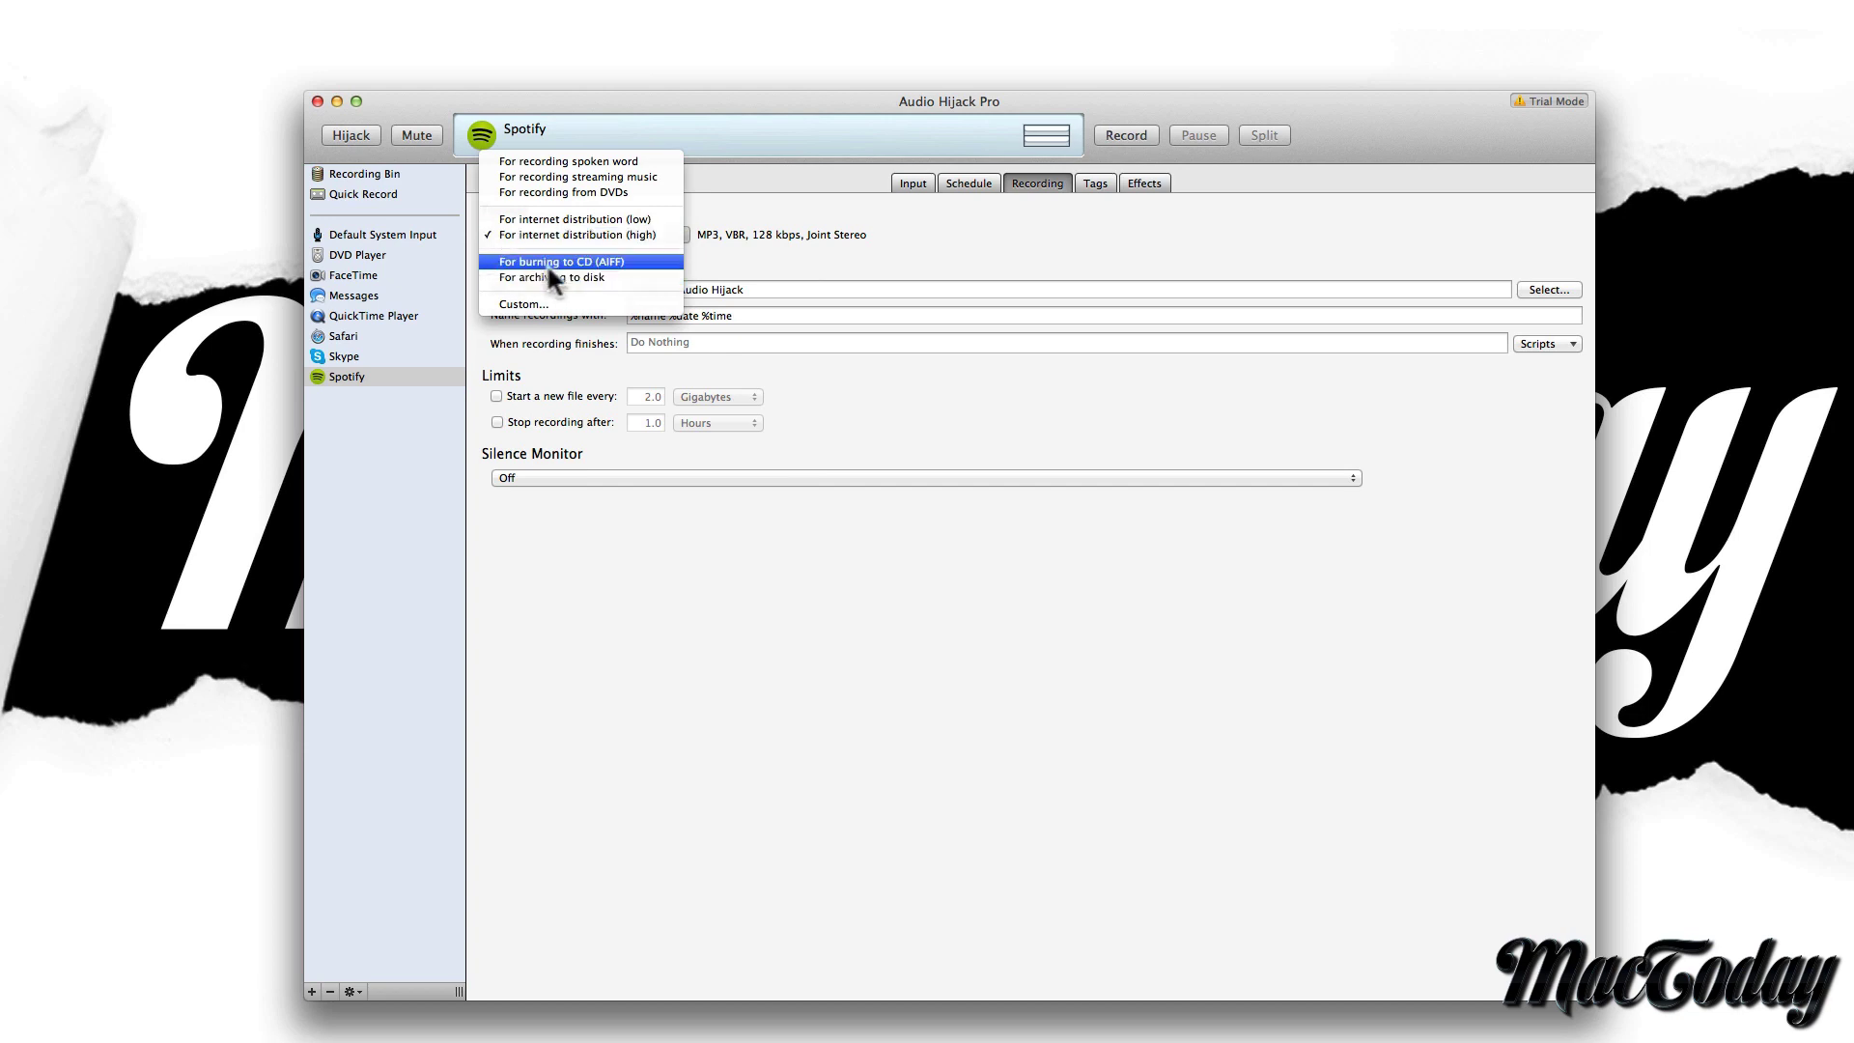
pyautogui.click(860, 247)
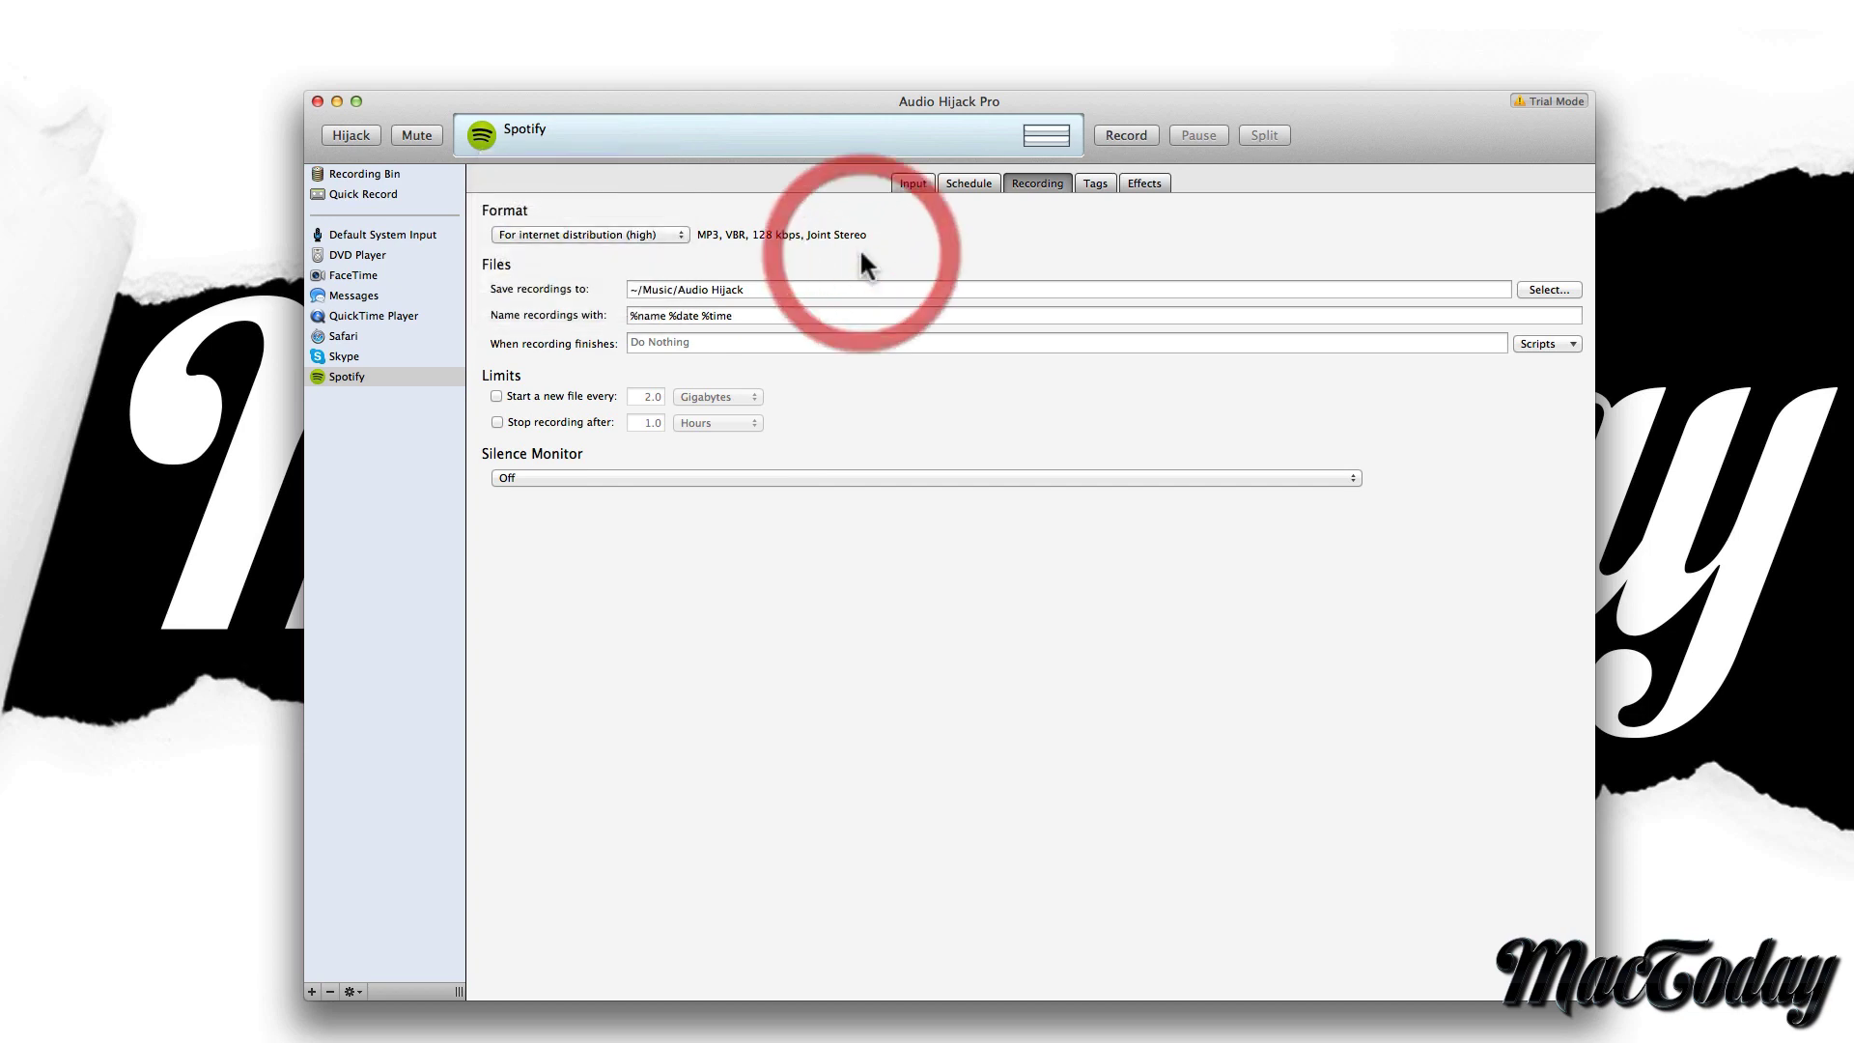
# Switch the session to a custom MP3 recording format with Constant Bitrate at 160 Kbps.
pyautogui.click(629, 235)
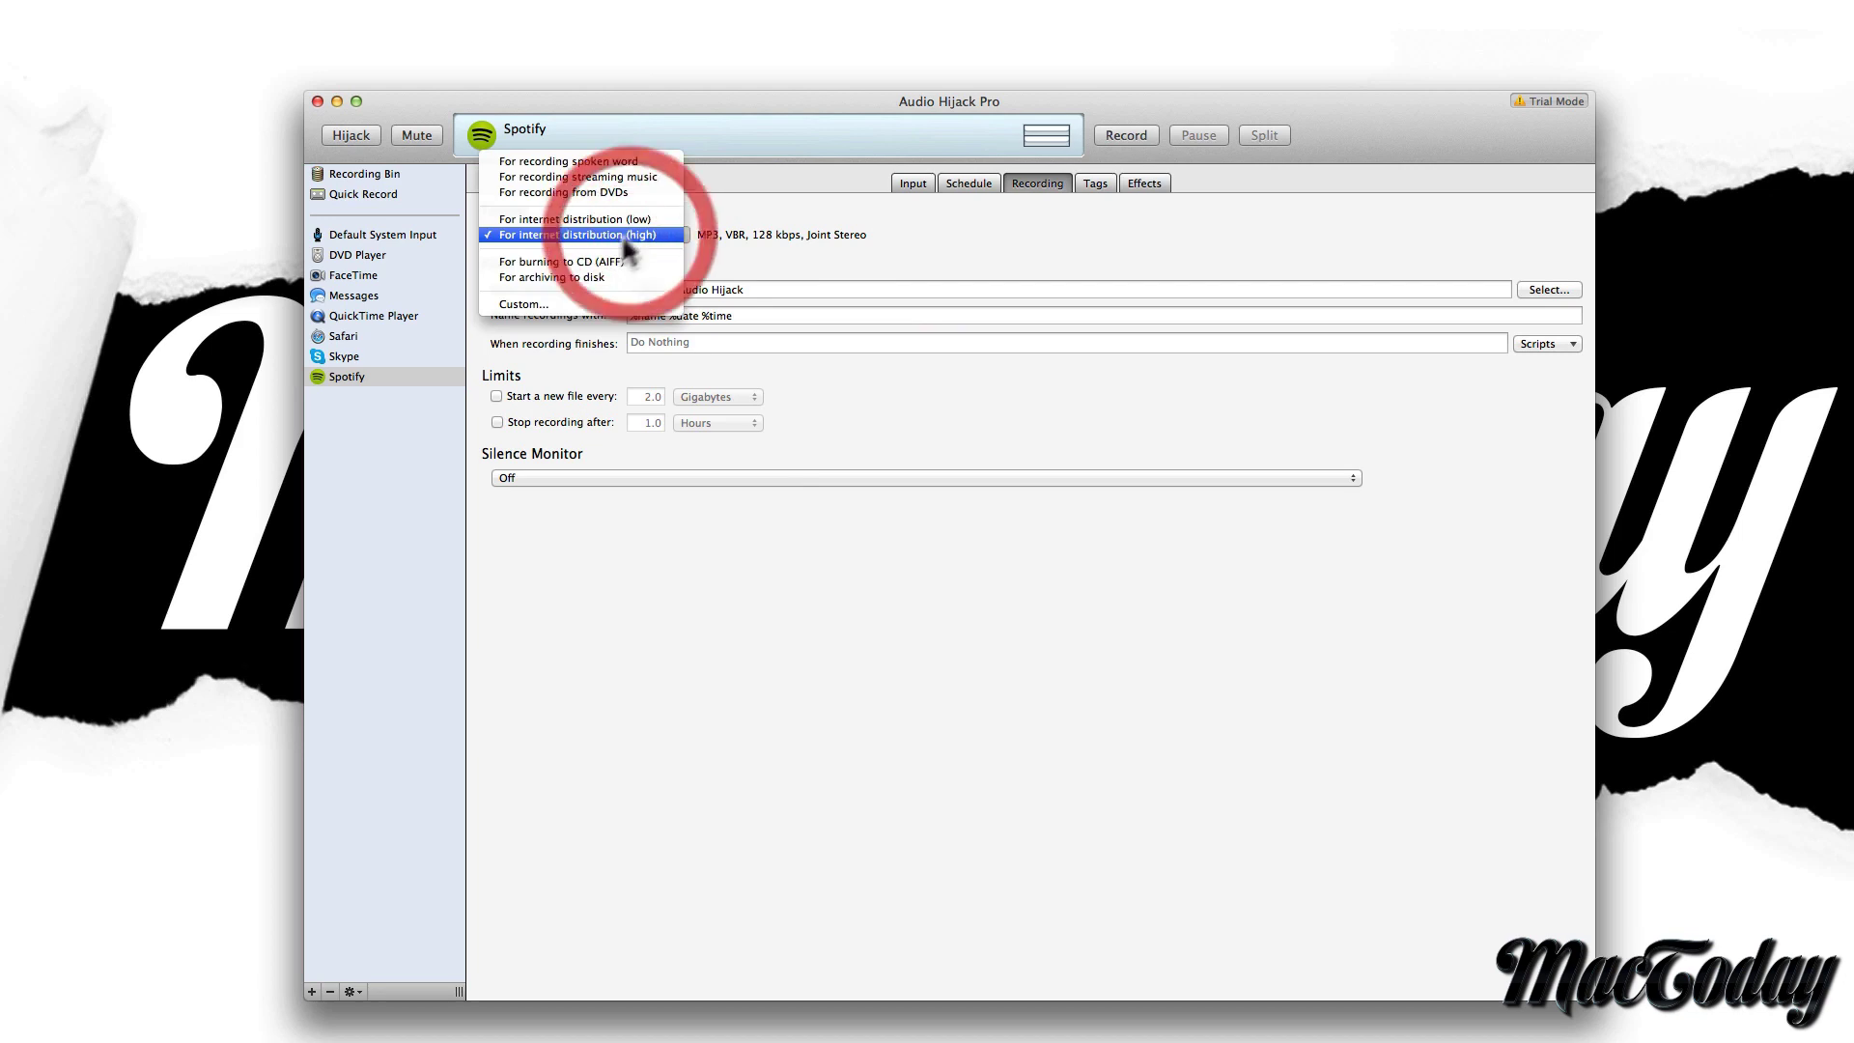
pyautogui.click(554, 302)
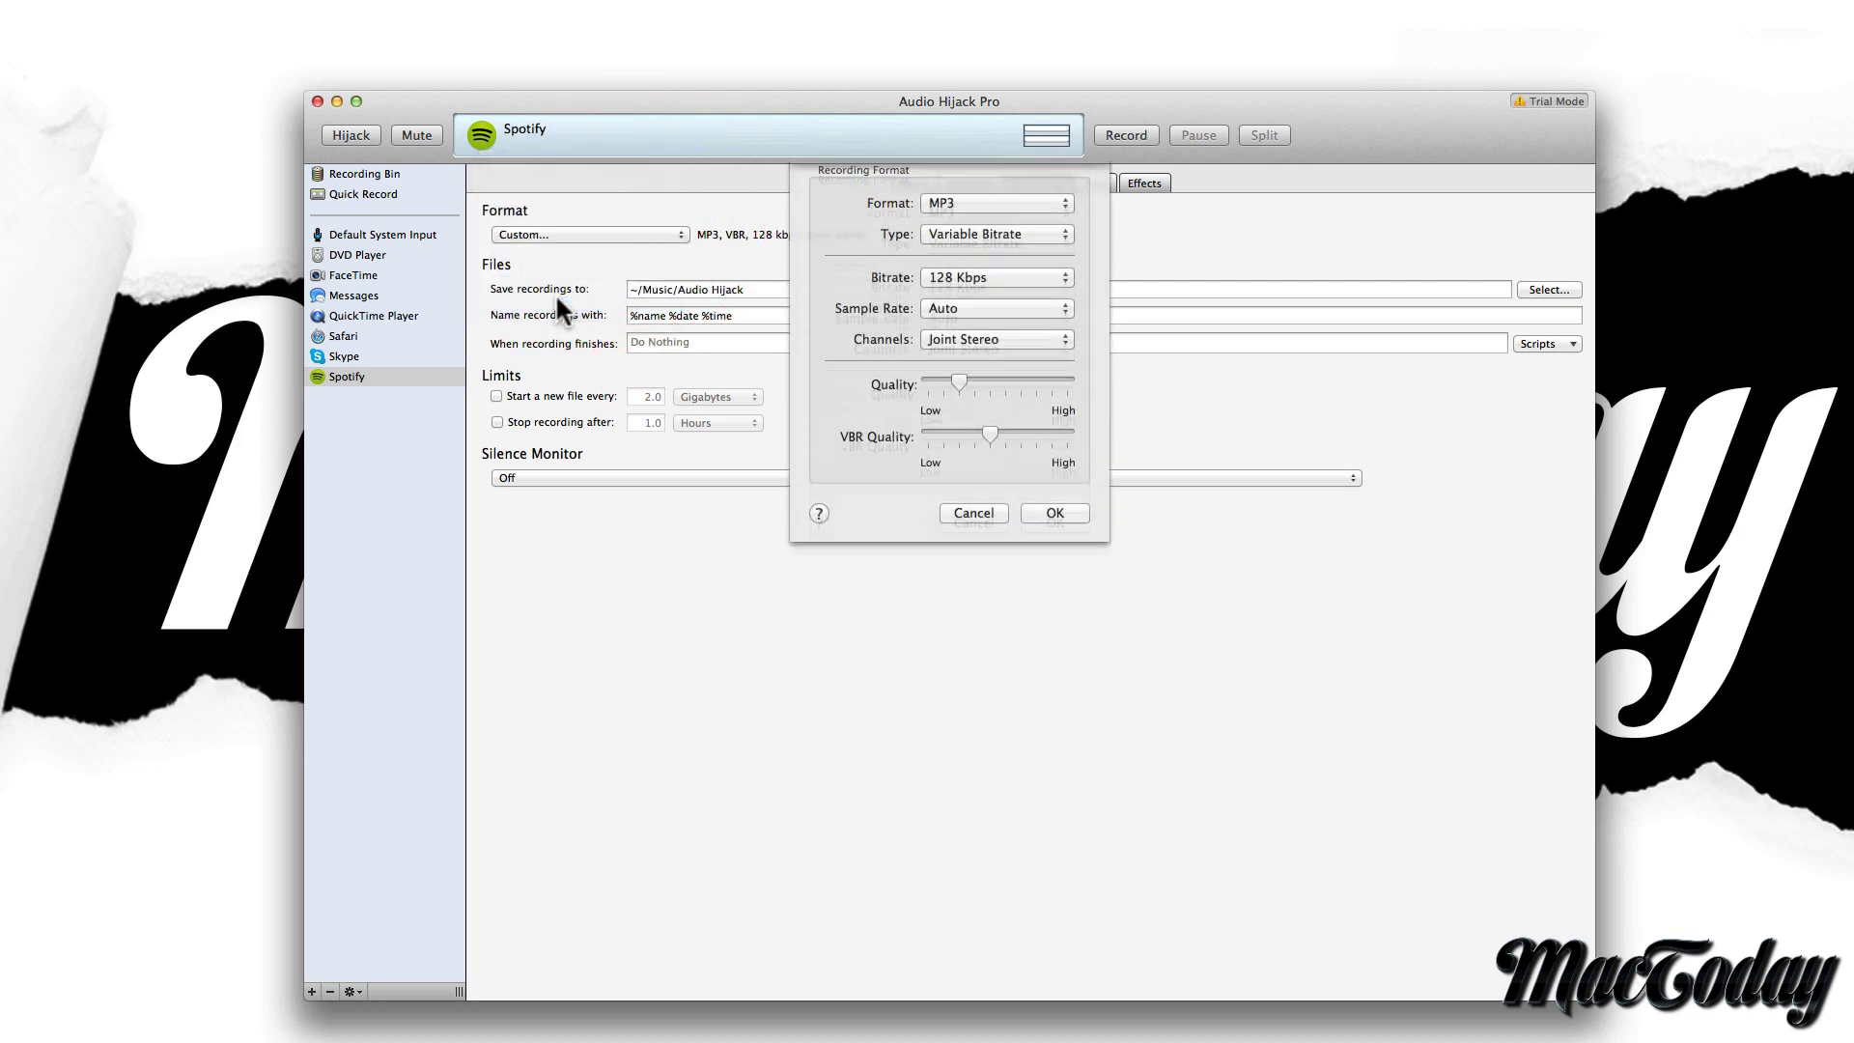
pyautogui.click(998, 248)
pyautogui.click(1005, 212)
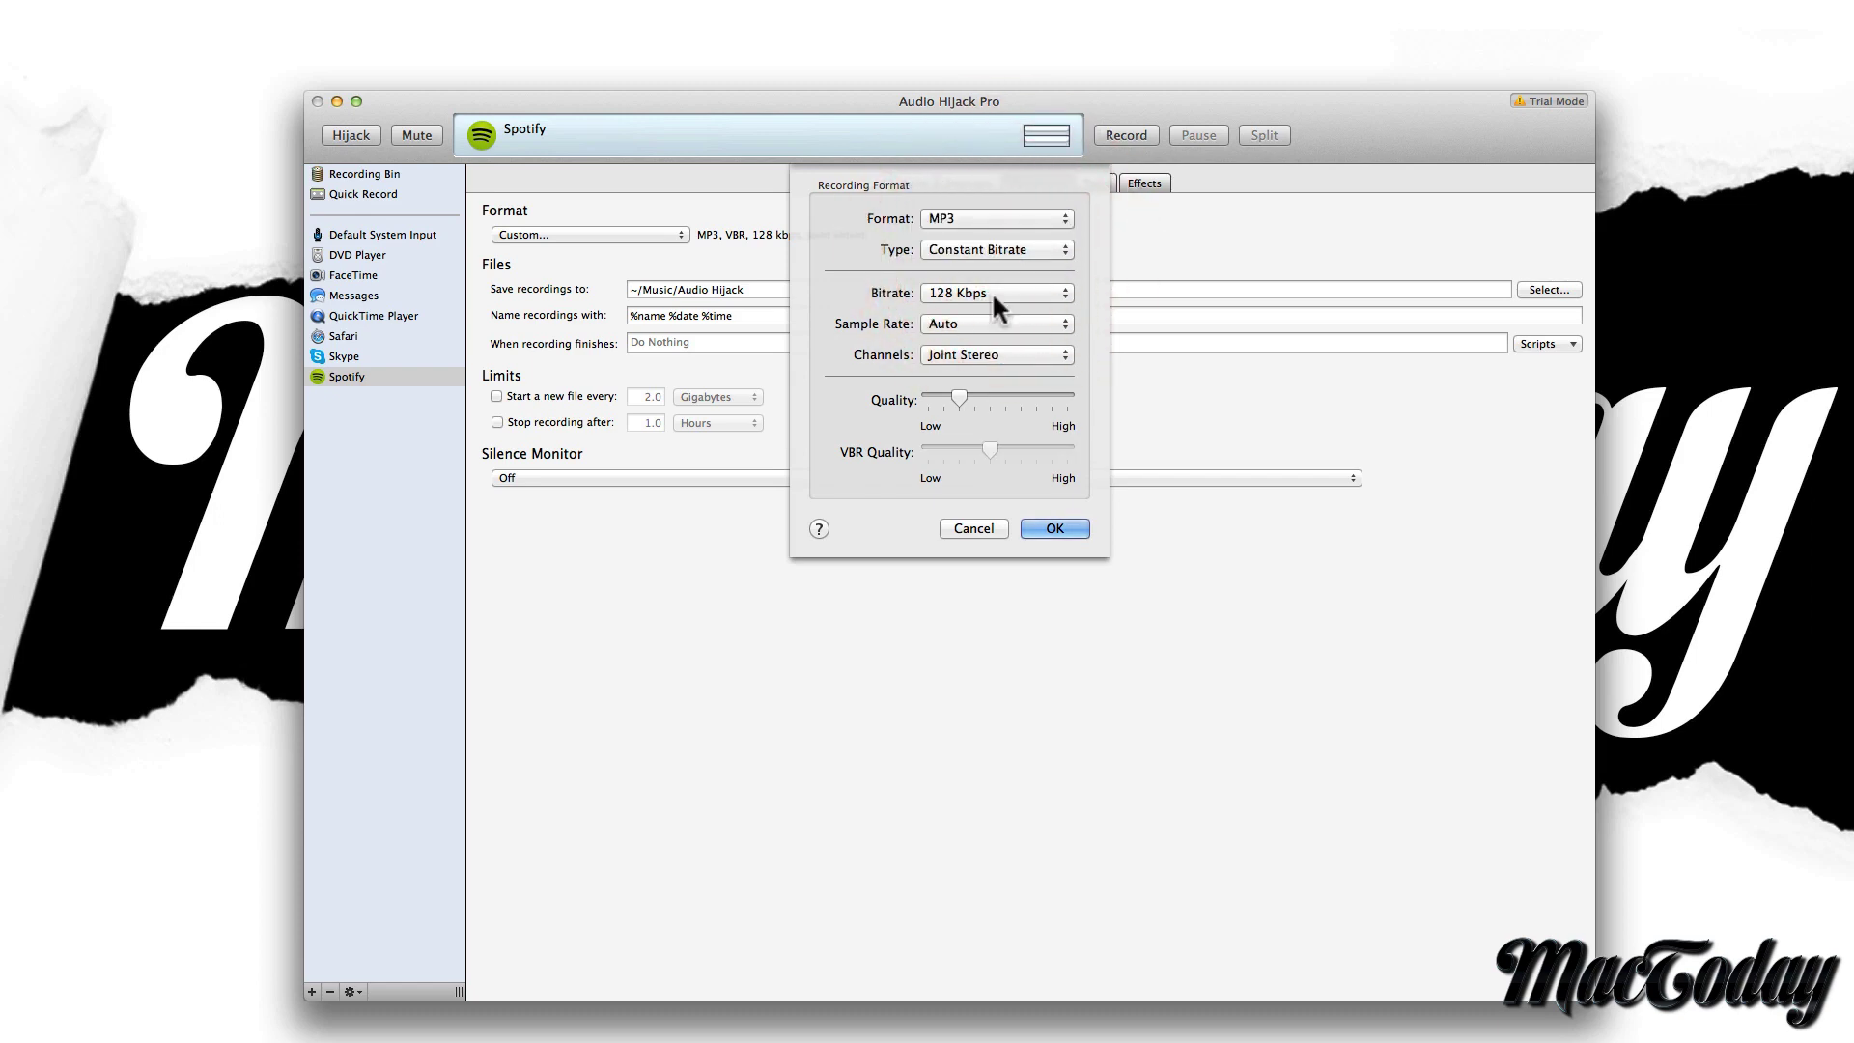
pyautogui.click(1072, 292)
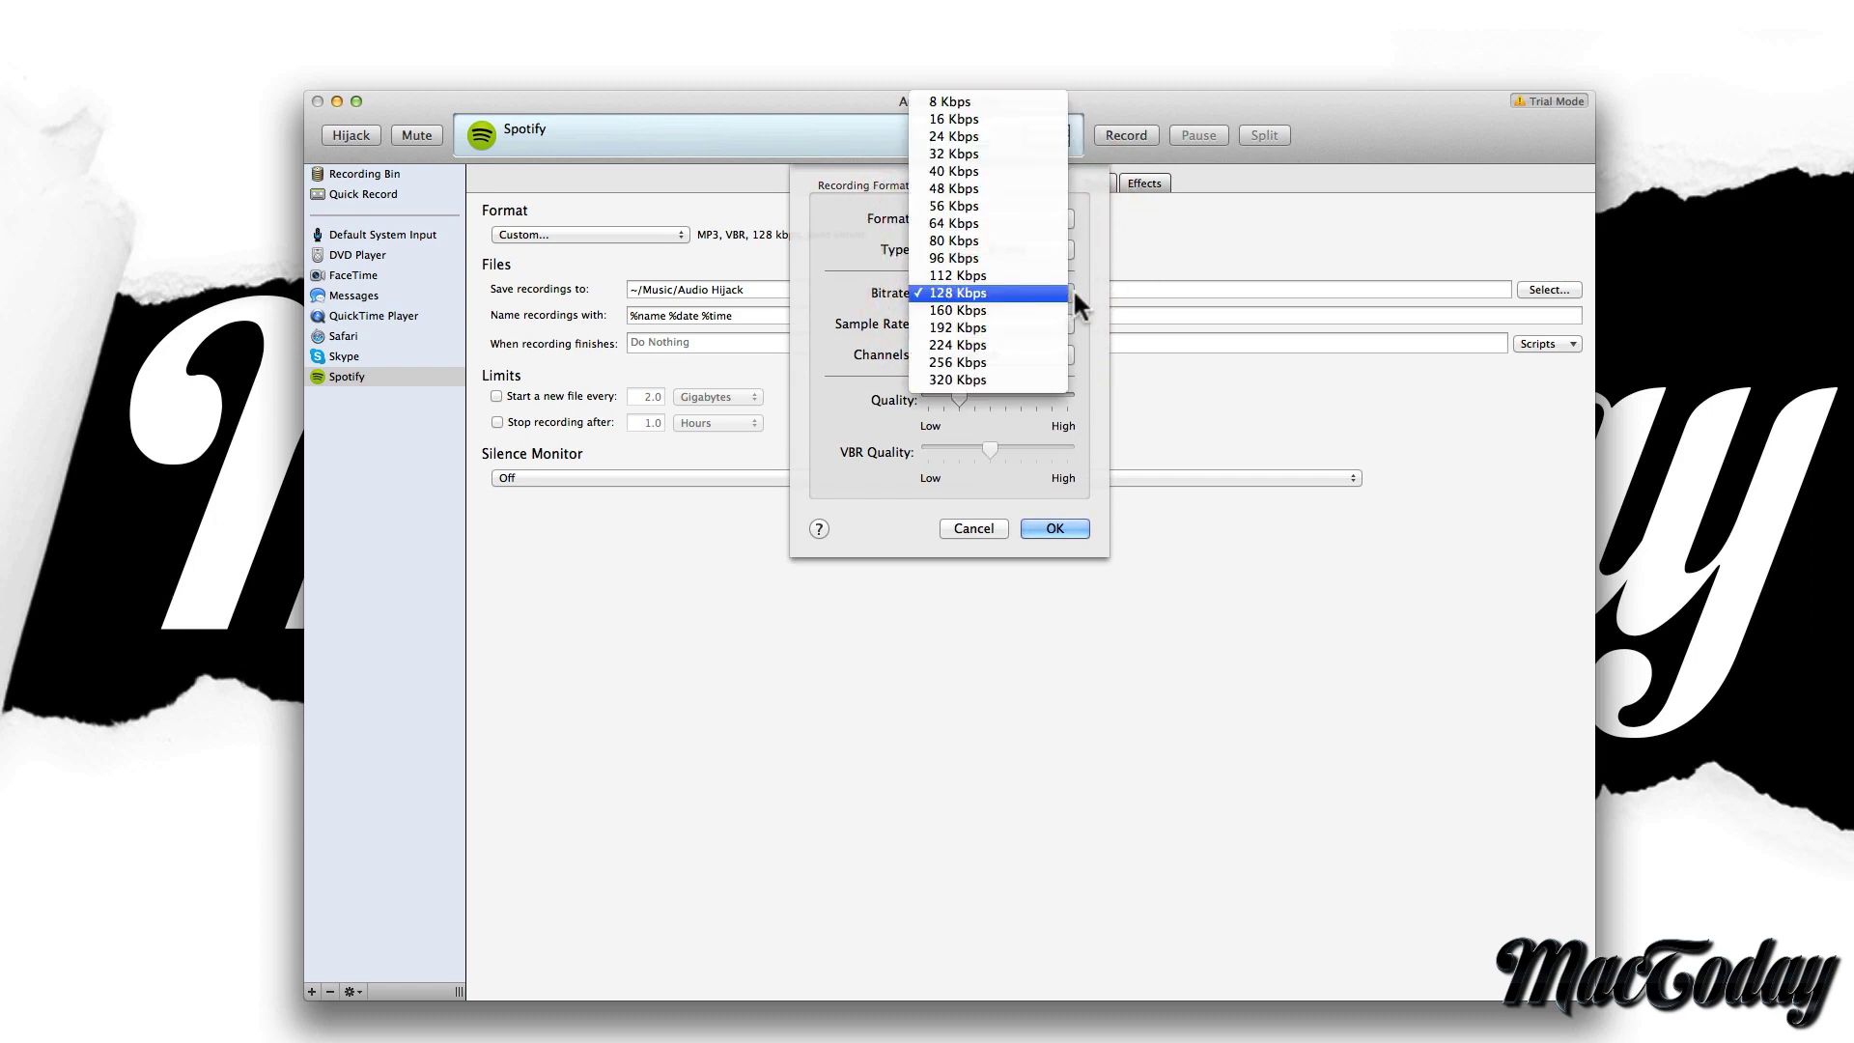
pyautogui.click(986, 310)
# Set the custom format's sample rate to 44.100 kHz, channels to Stereo and quality to the highest level, and apply it.
pyautogui.click(1024, 323)
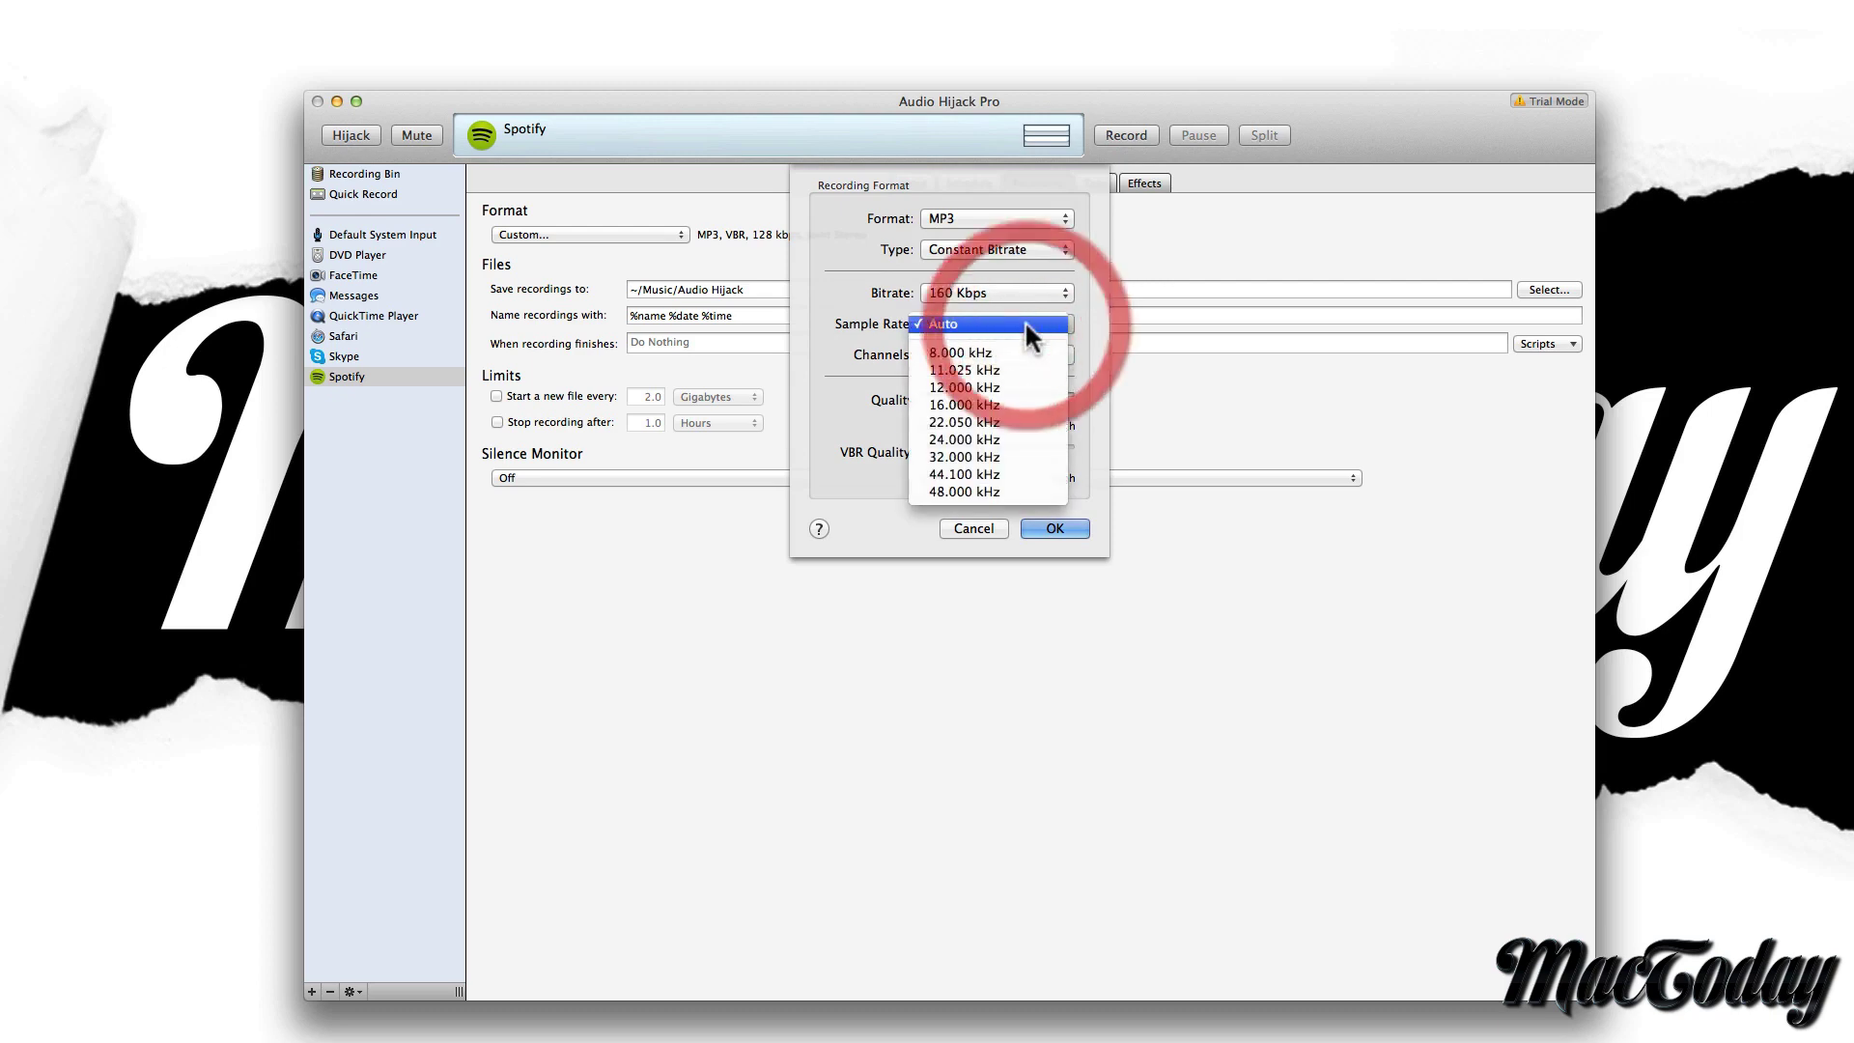
pyautogui.click(981, 474)
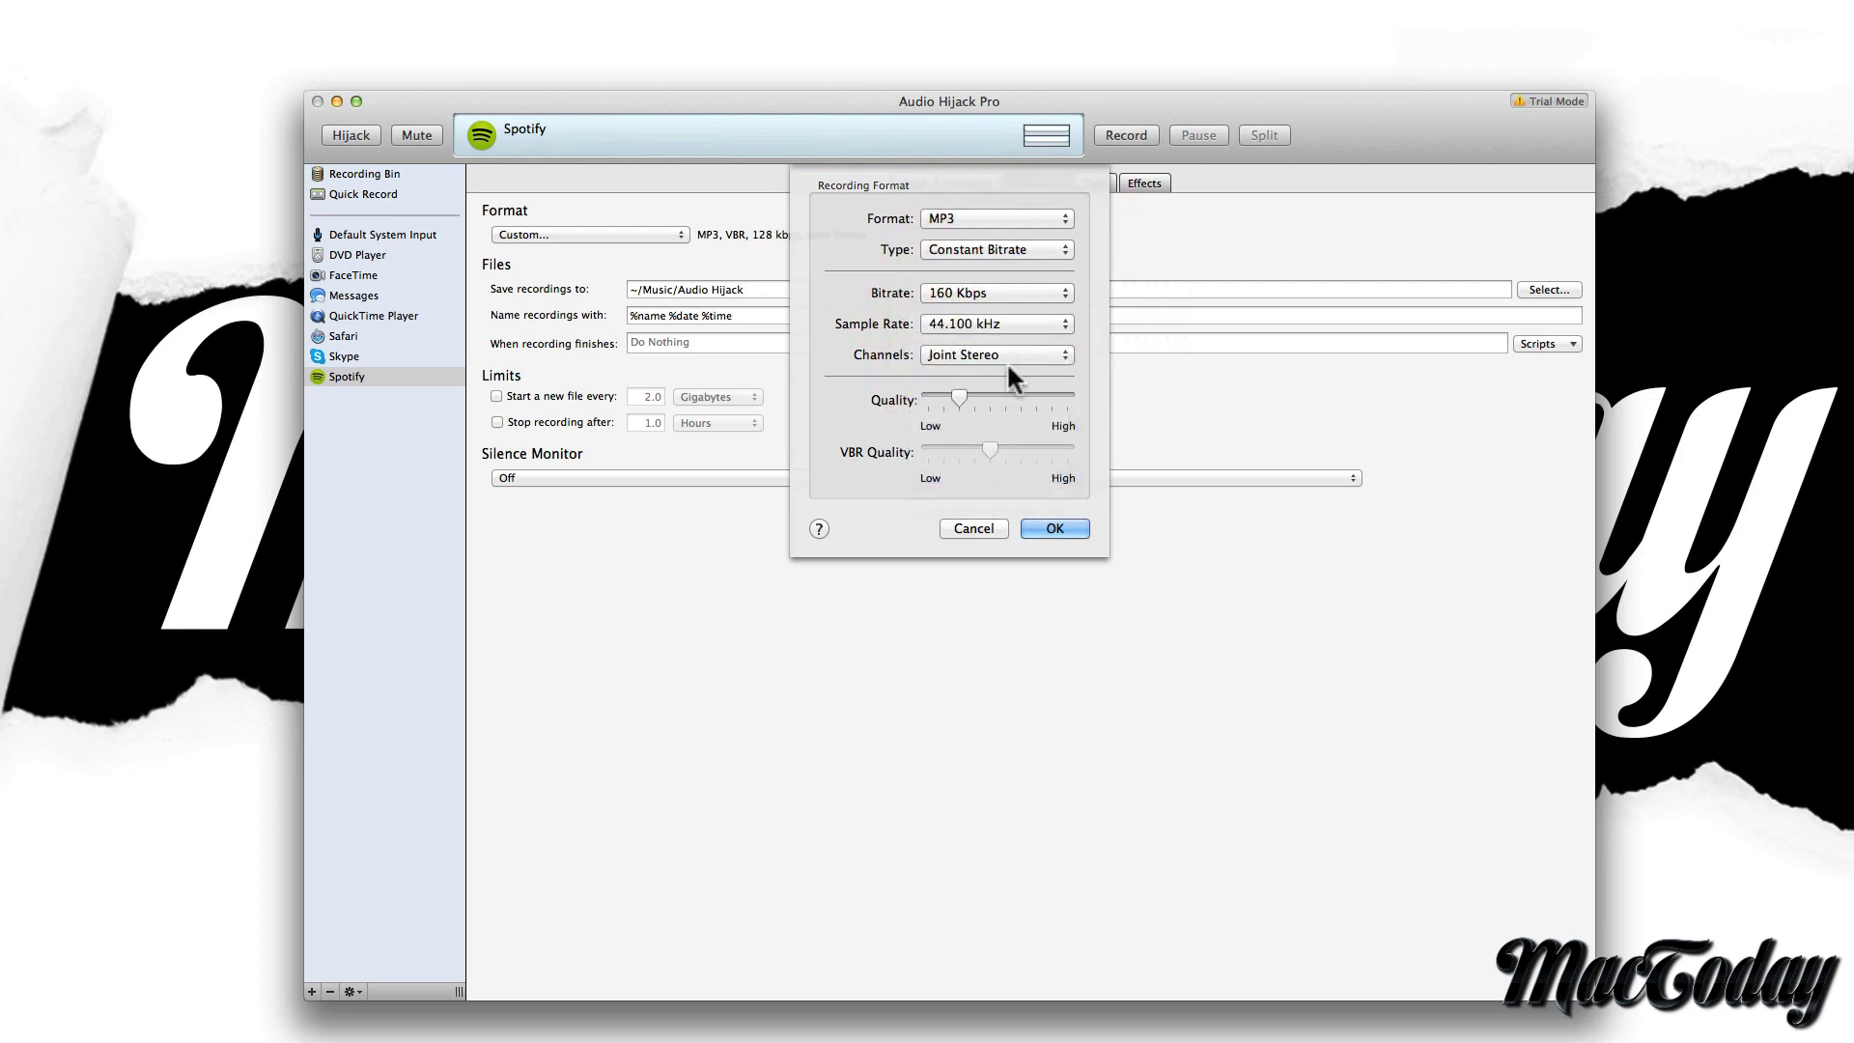
pyautogui.click(970, 354)
pyautogui.click(959, 336)
pyautogui.moveTo(959, 397); pyautogui.dragTo(1106, 407)
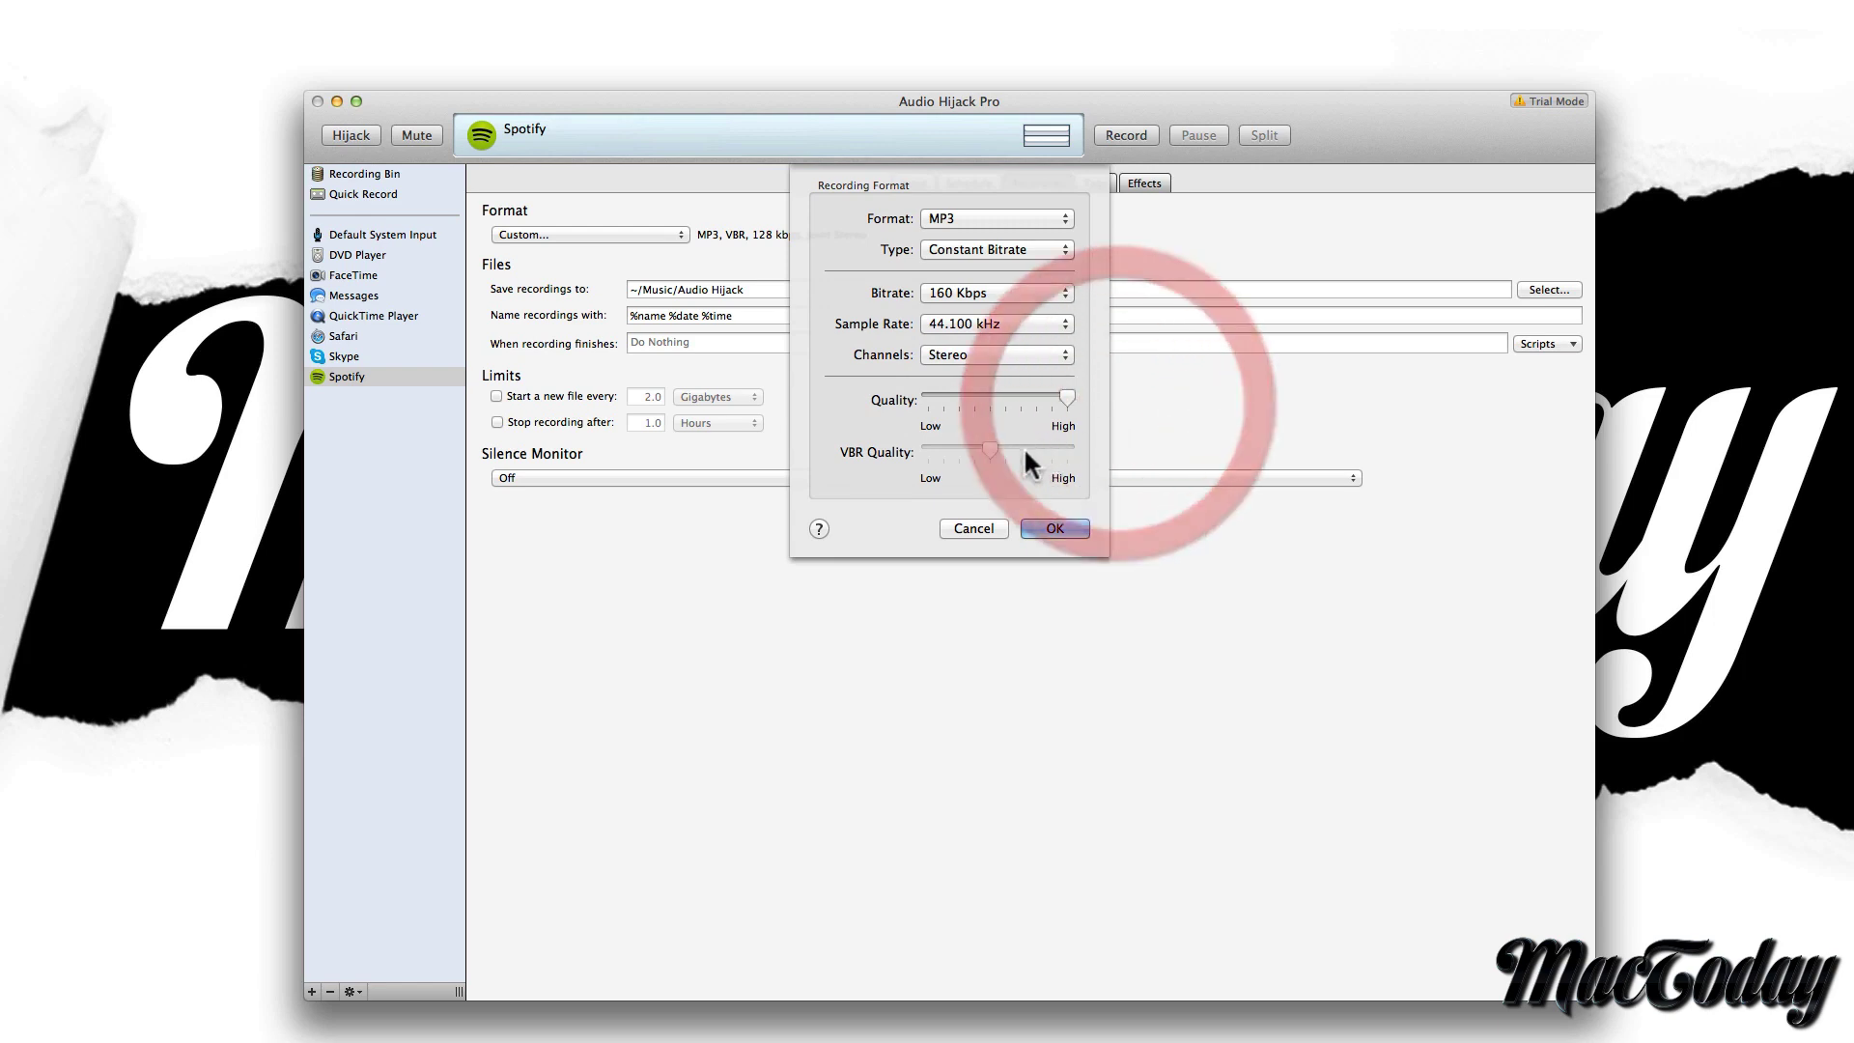
pyautogui.click(1058, 528)
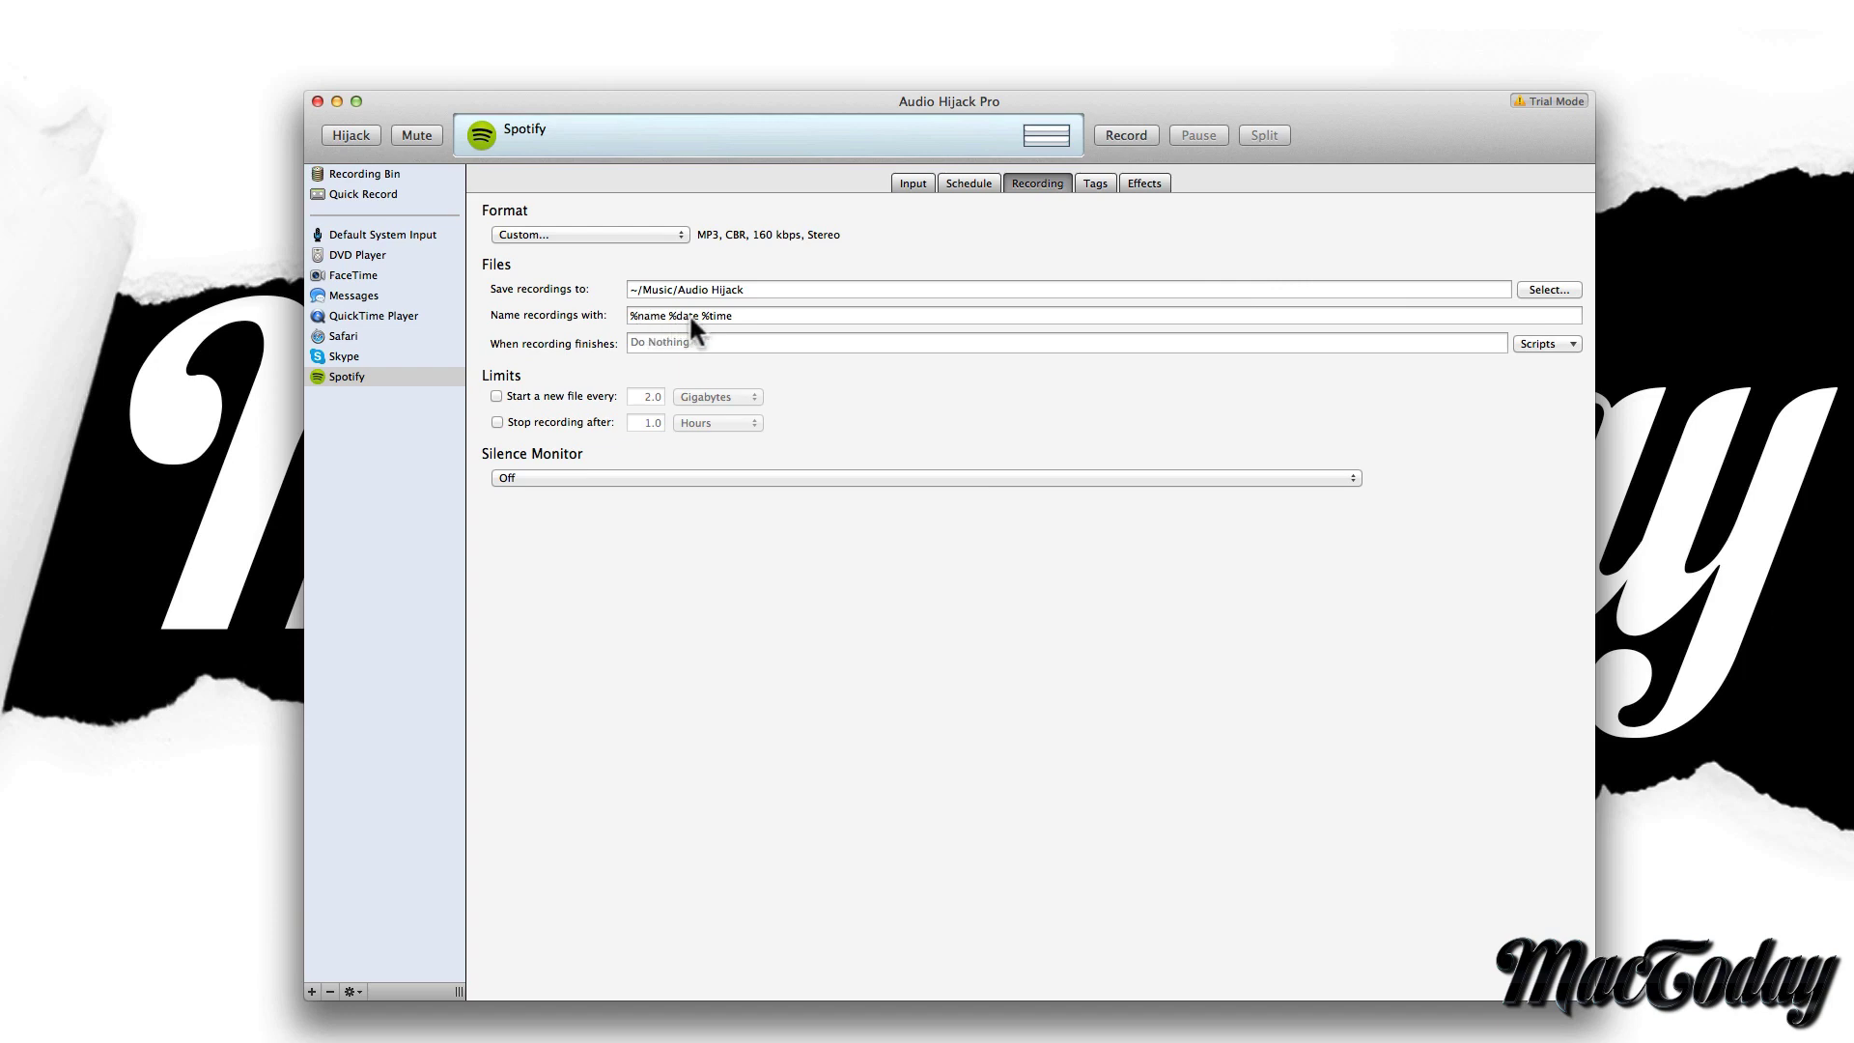
# Remove %time from the recording name pattern and reinsert it from the available variables.
pyautogui.click(749, 315)
pyautogui.click(752, 318)
pyautogui.click(751, 318)
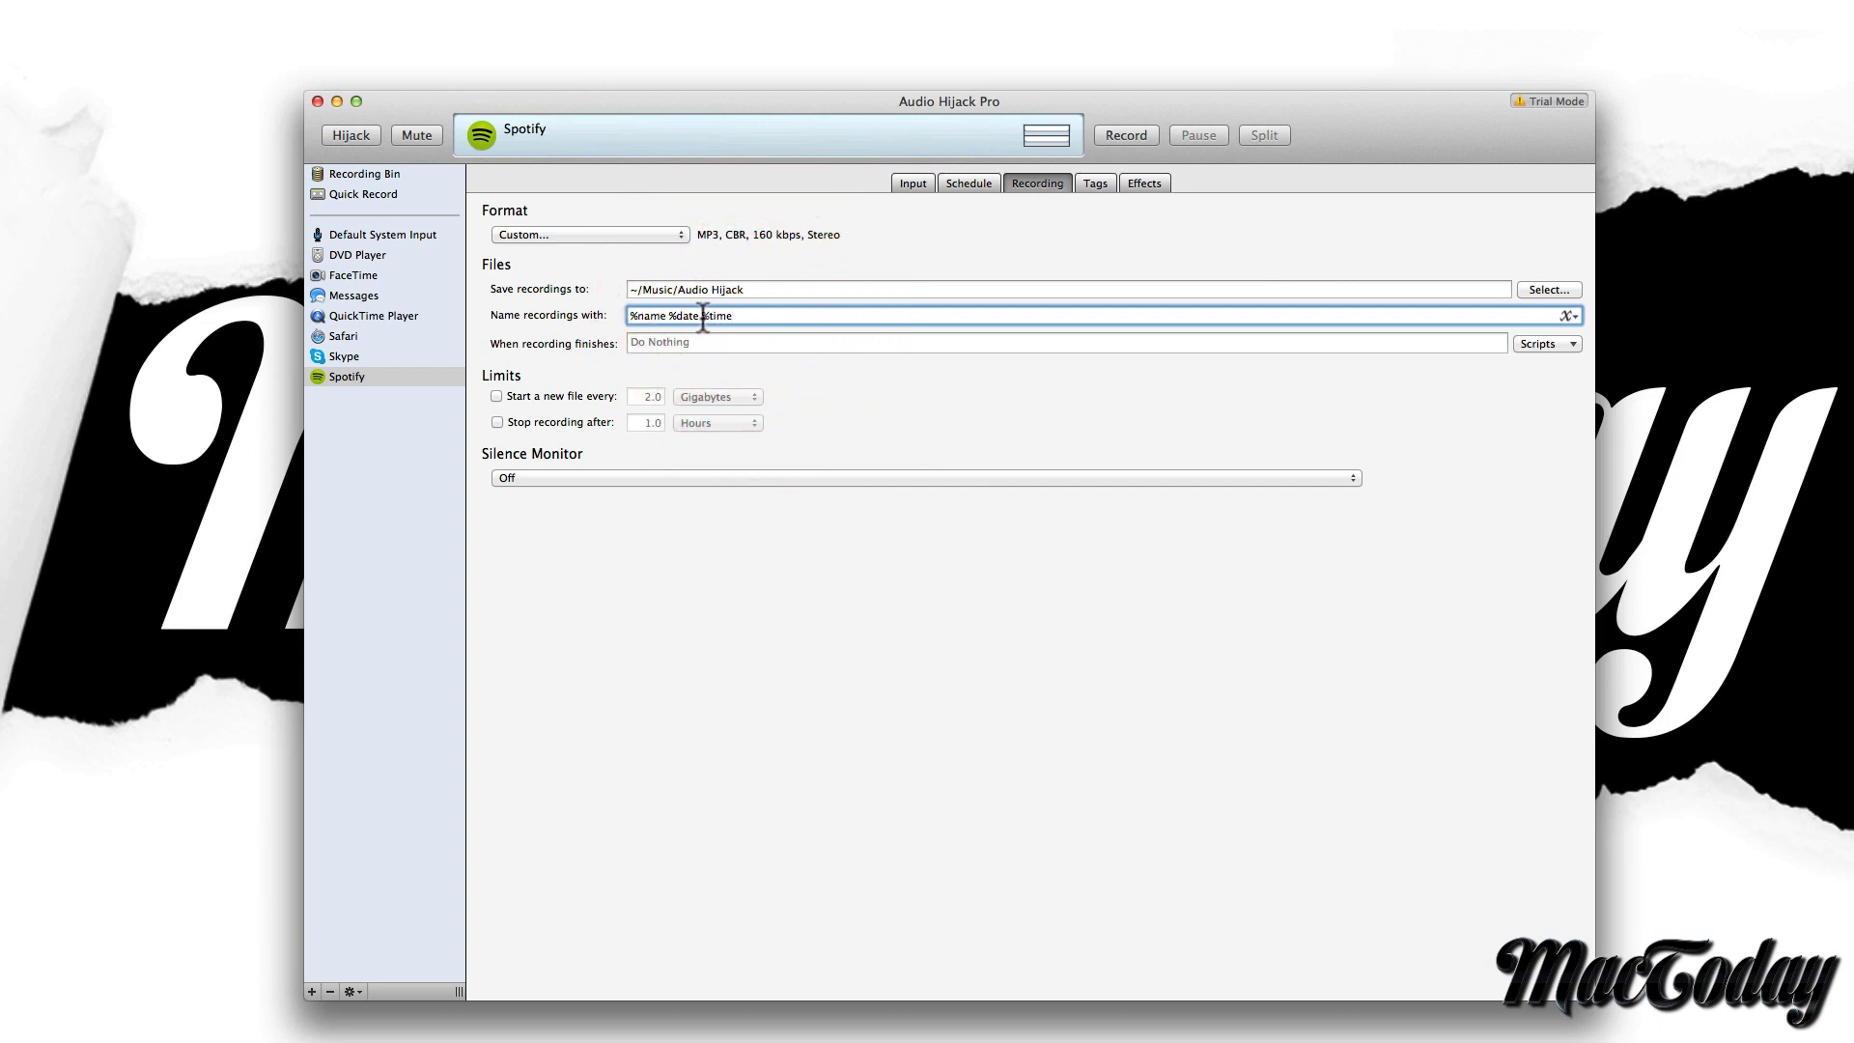
pyautogui.moveTo(703, 318); pyautogui.dragTo(736, 319)
pyautogui.press('BackSpace')
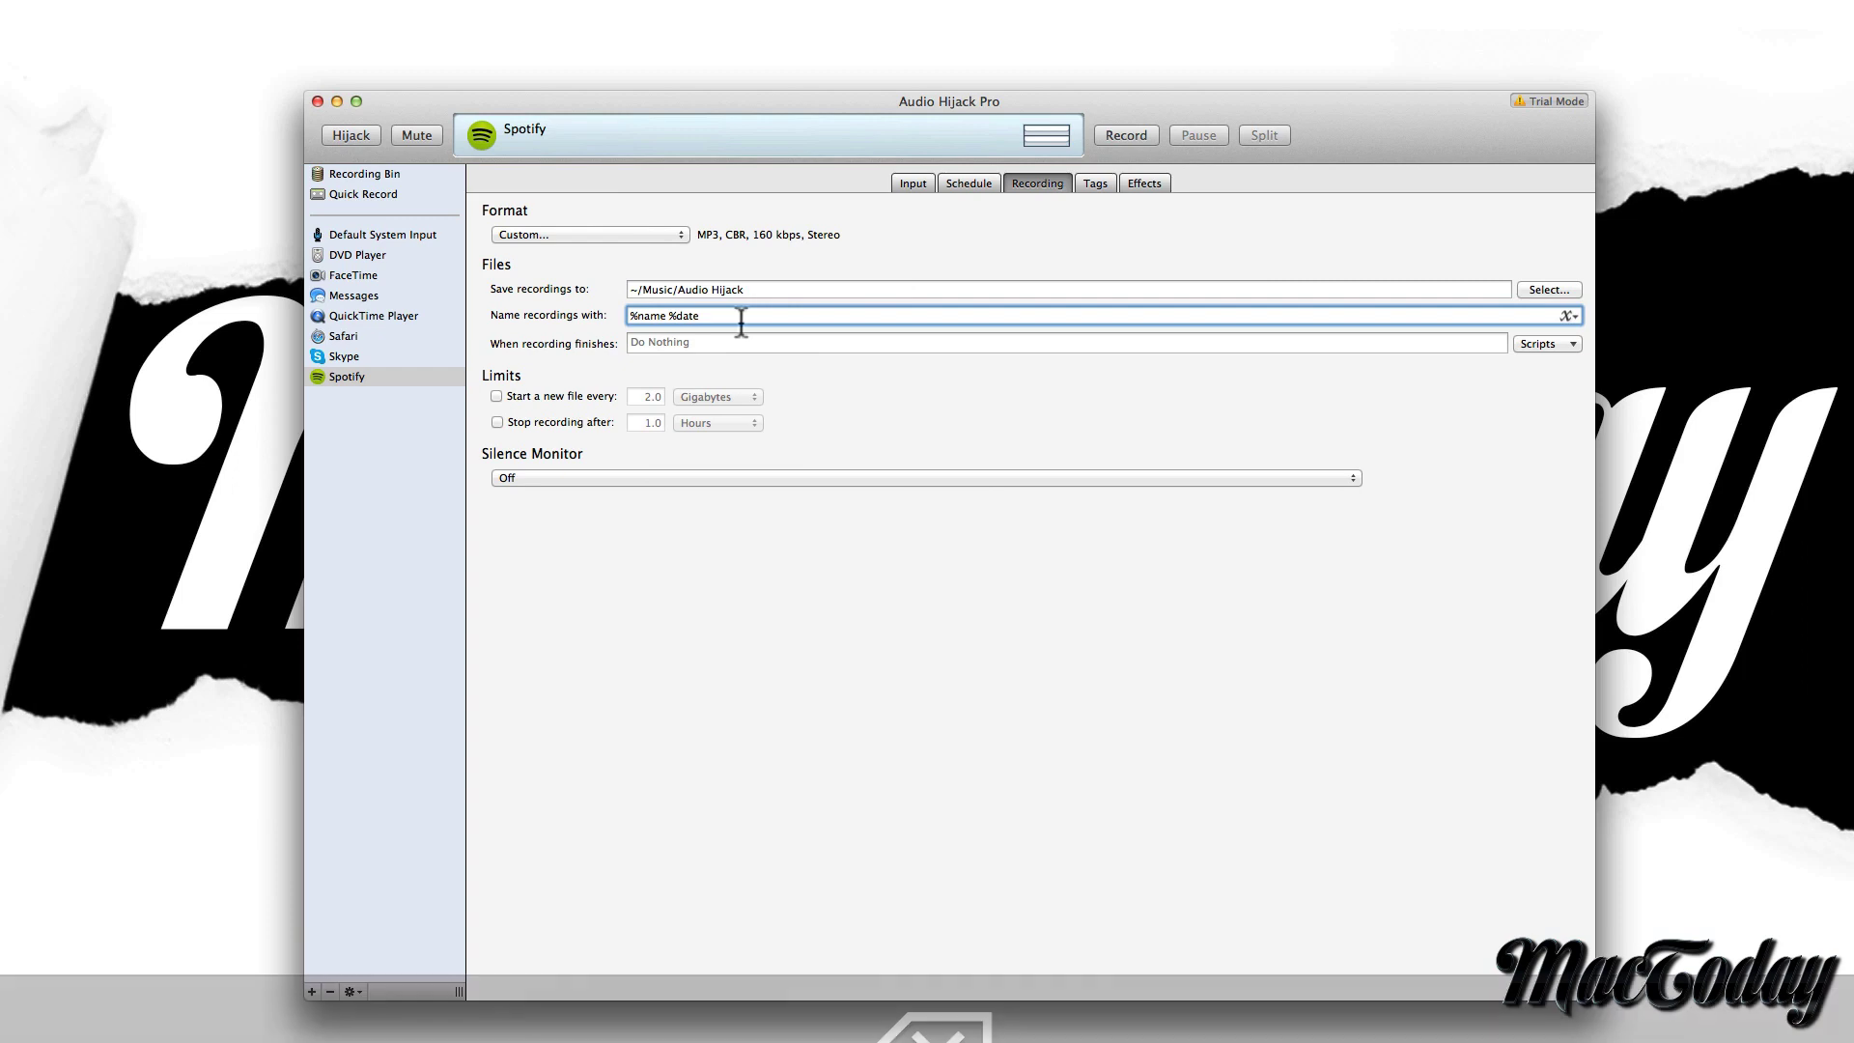
pyautogui.click(1576, 317)
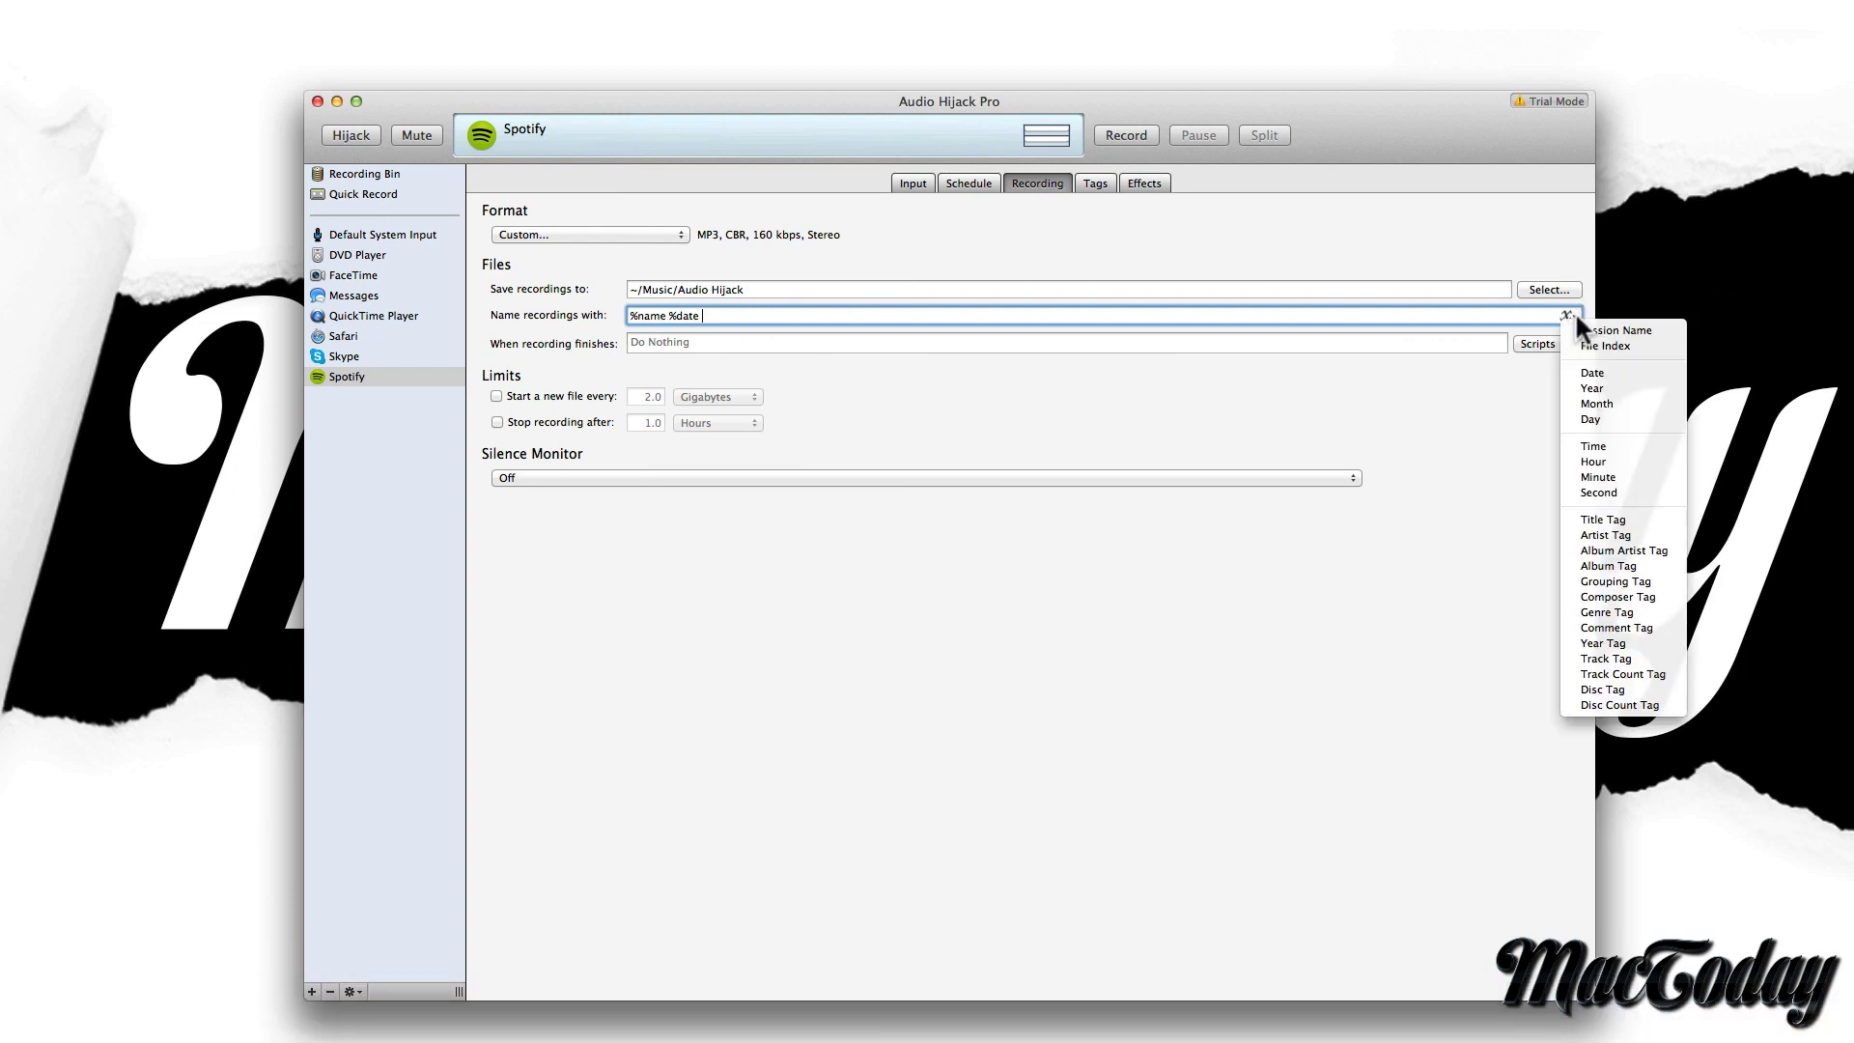
pyautogui.click(1596, 447)
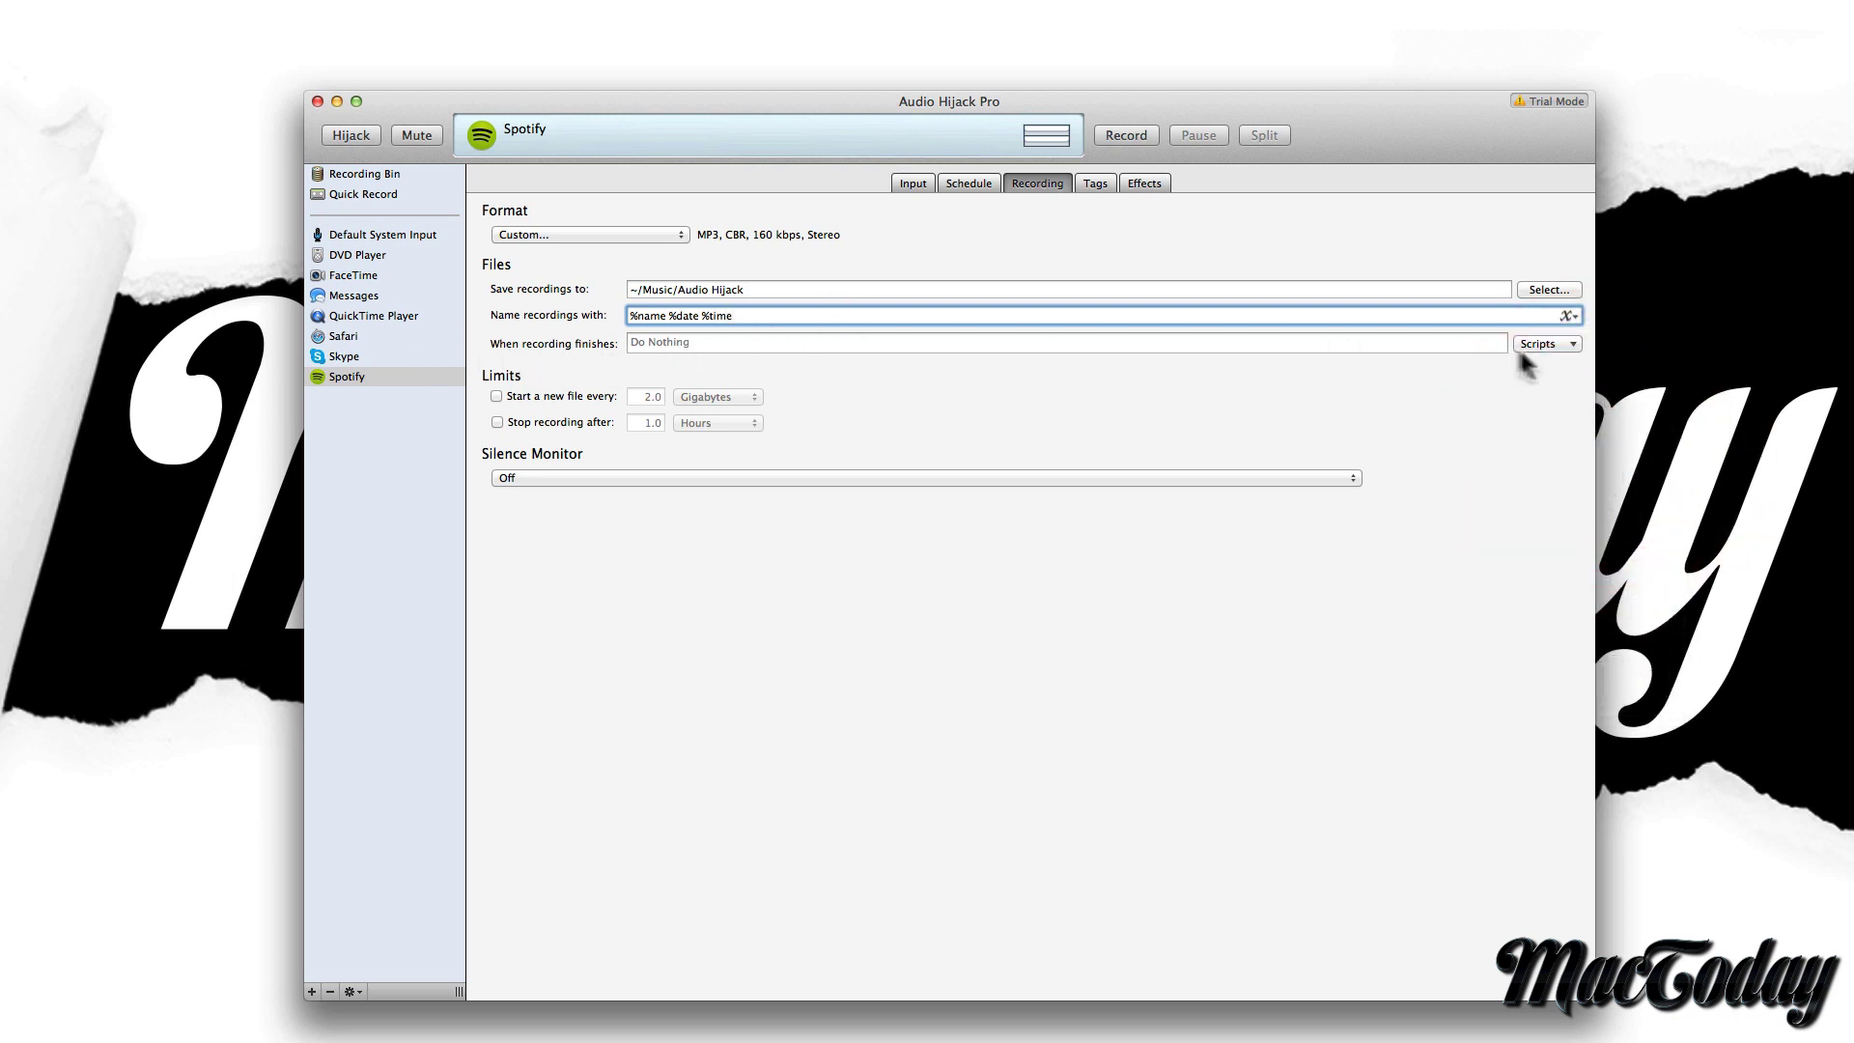
# Review the post-recording scripts and try out the new-file limit at 2 gigabytes and the stop-recording limit, leaving both limits off.
pyautogui.click(1566, 345)
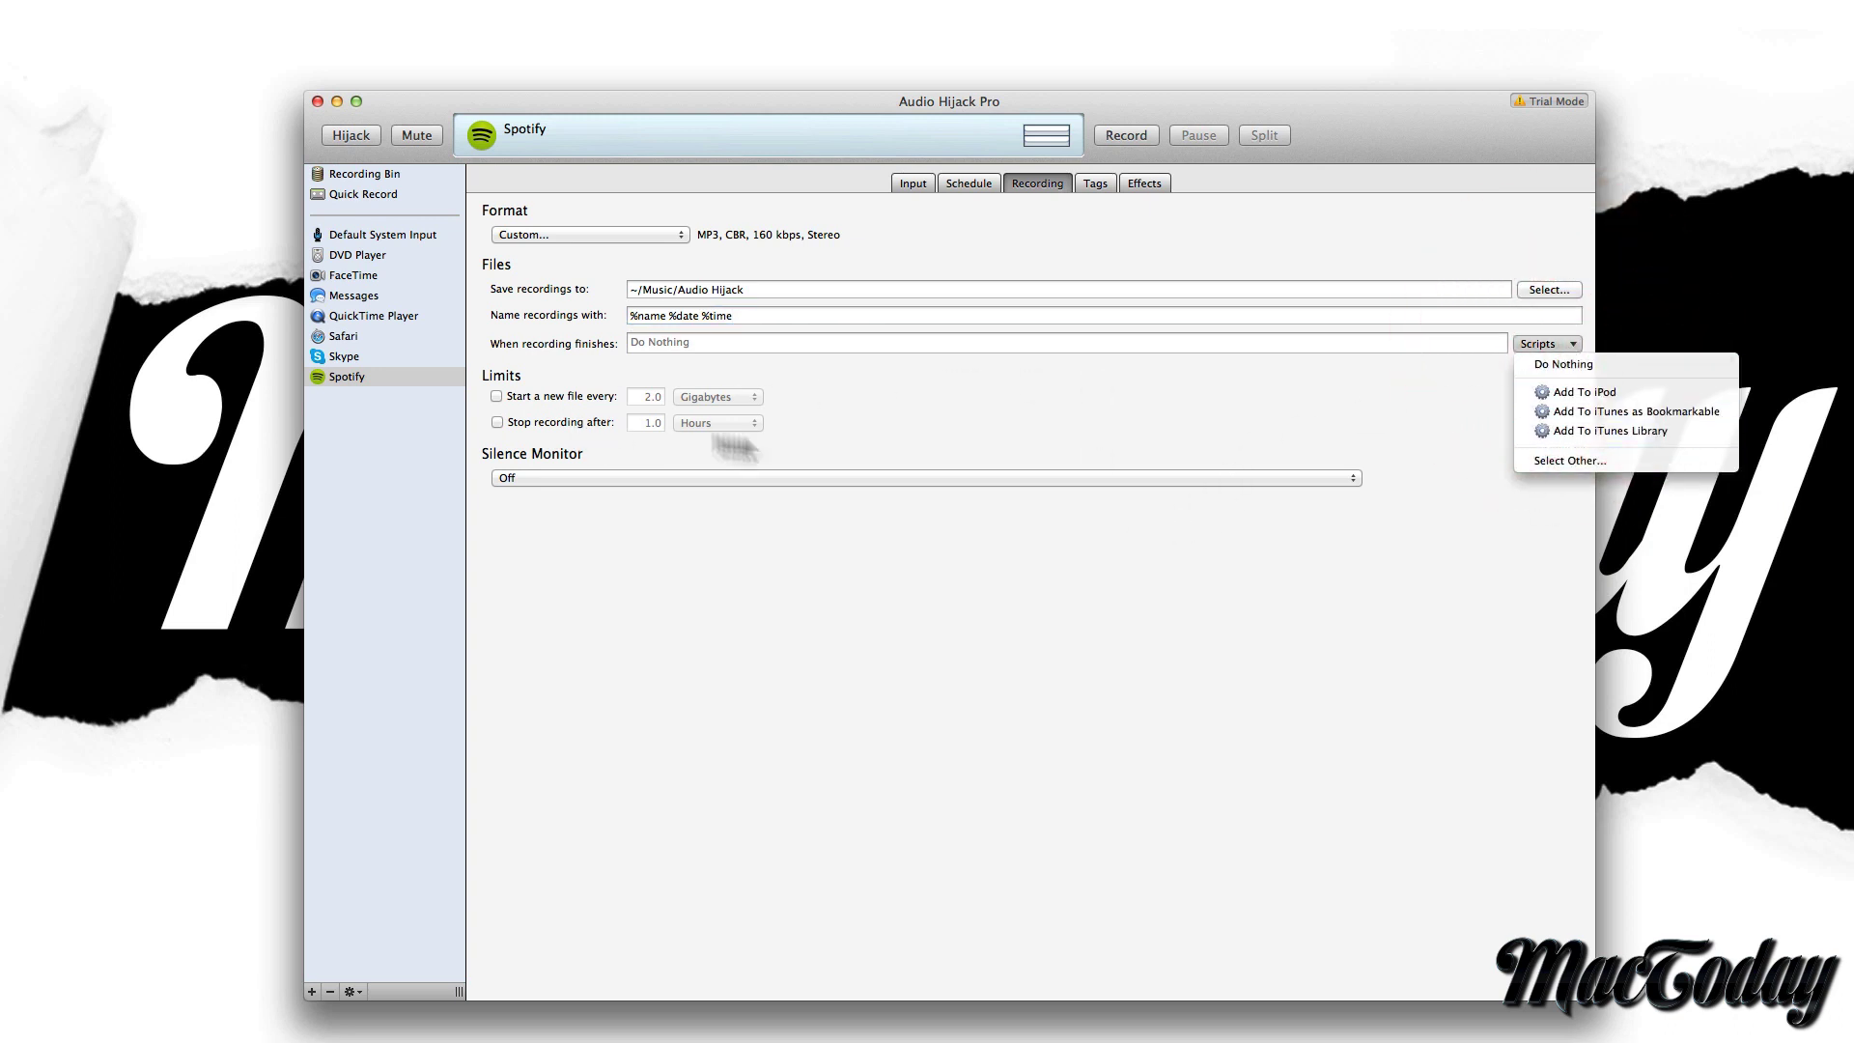
pyautogui.click(858, 448)
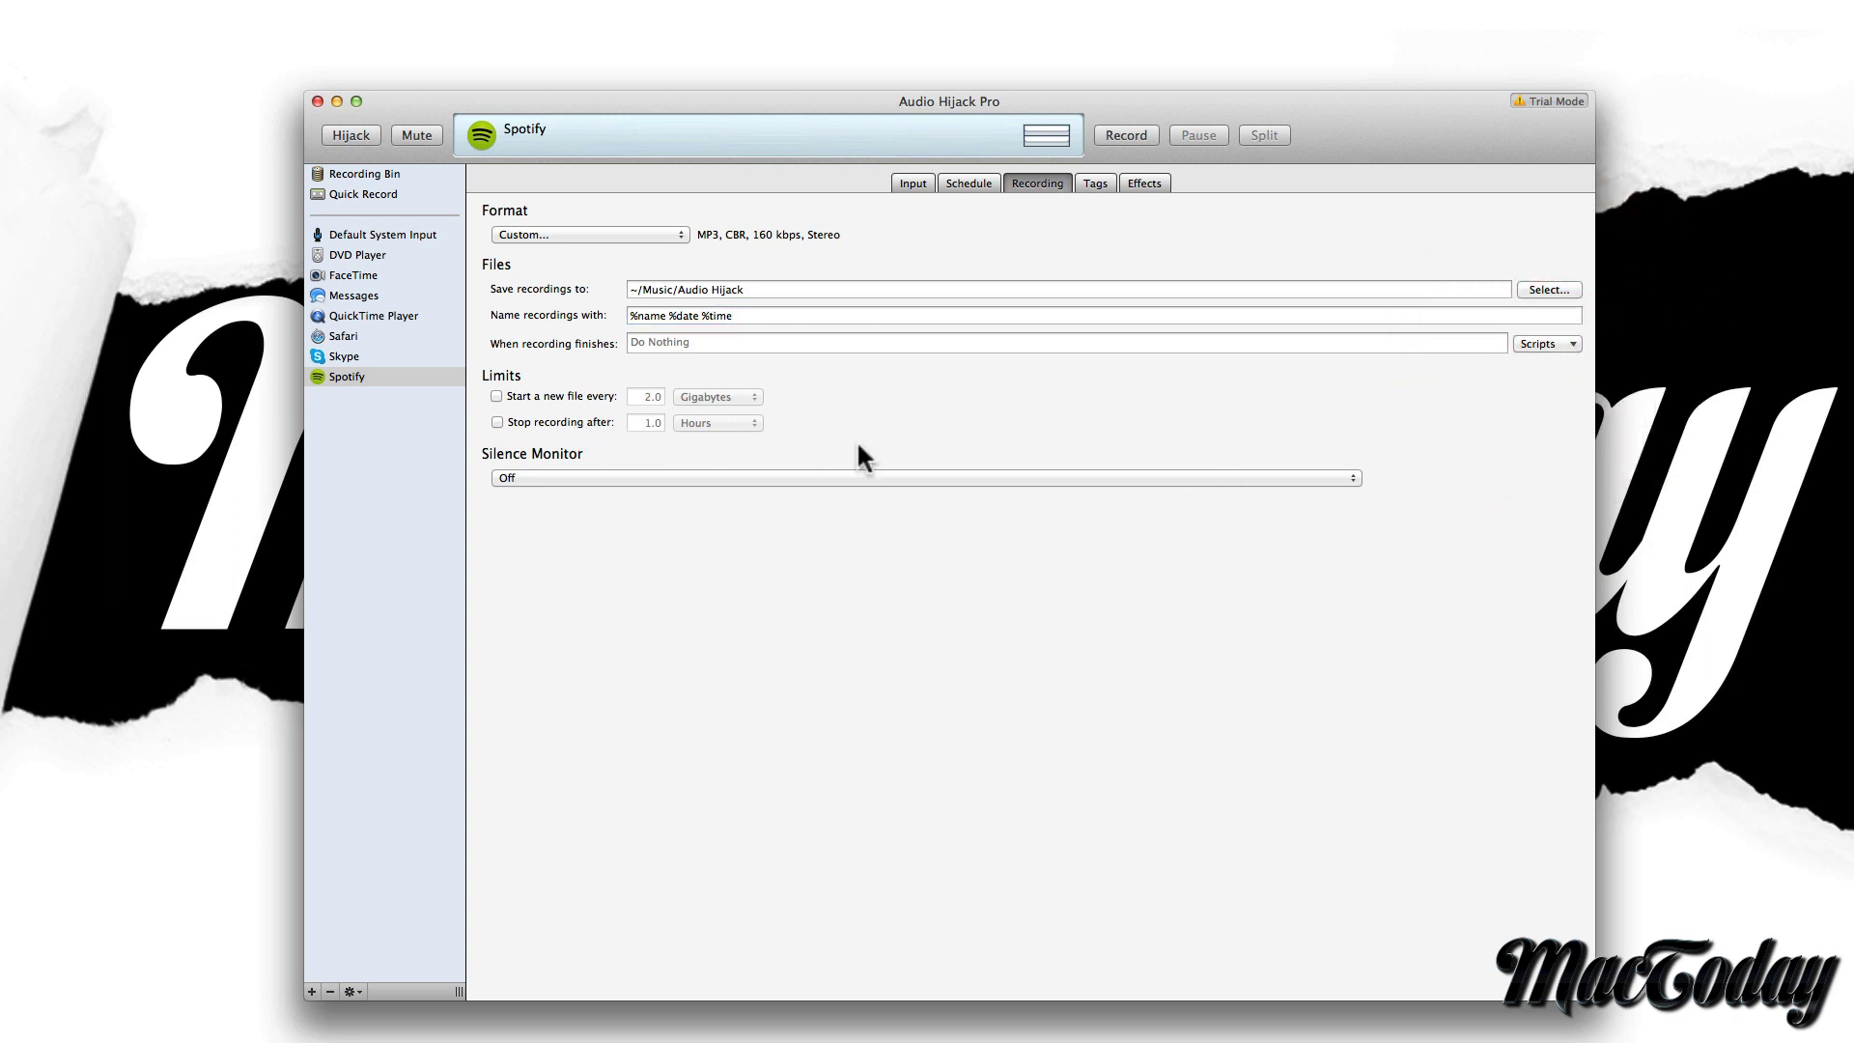
pyautogui.click(496, 397)
pyautogui.click(645, 396)
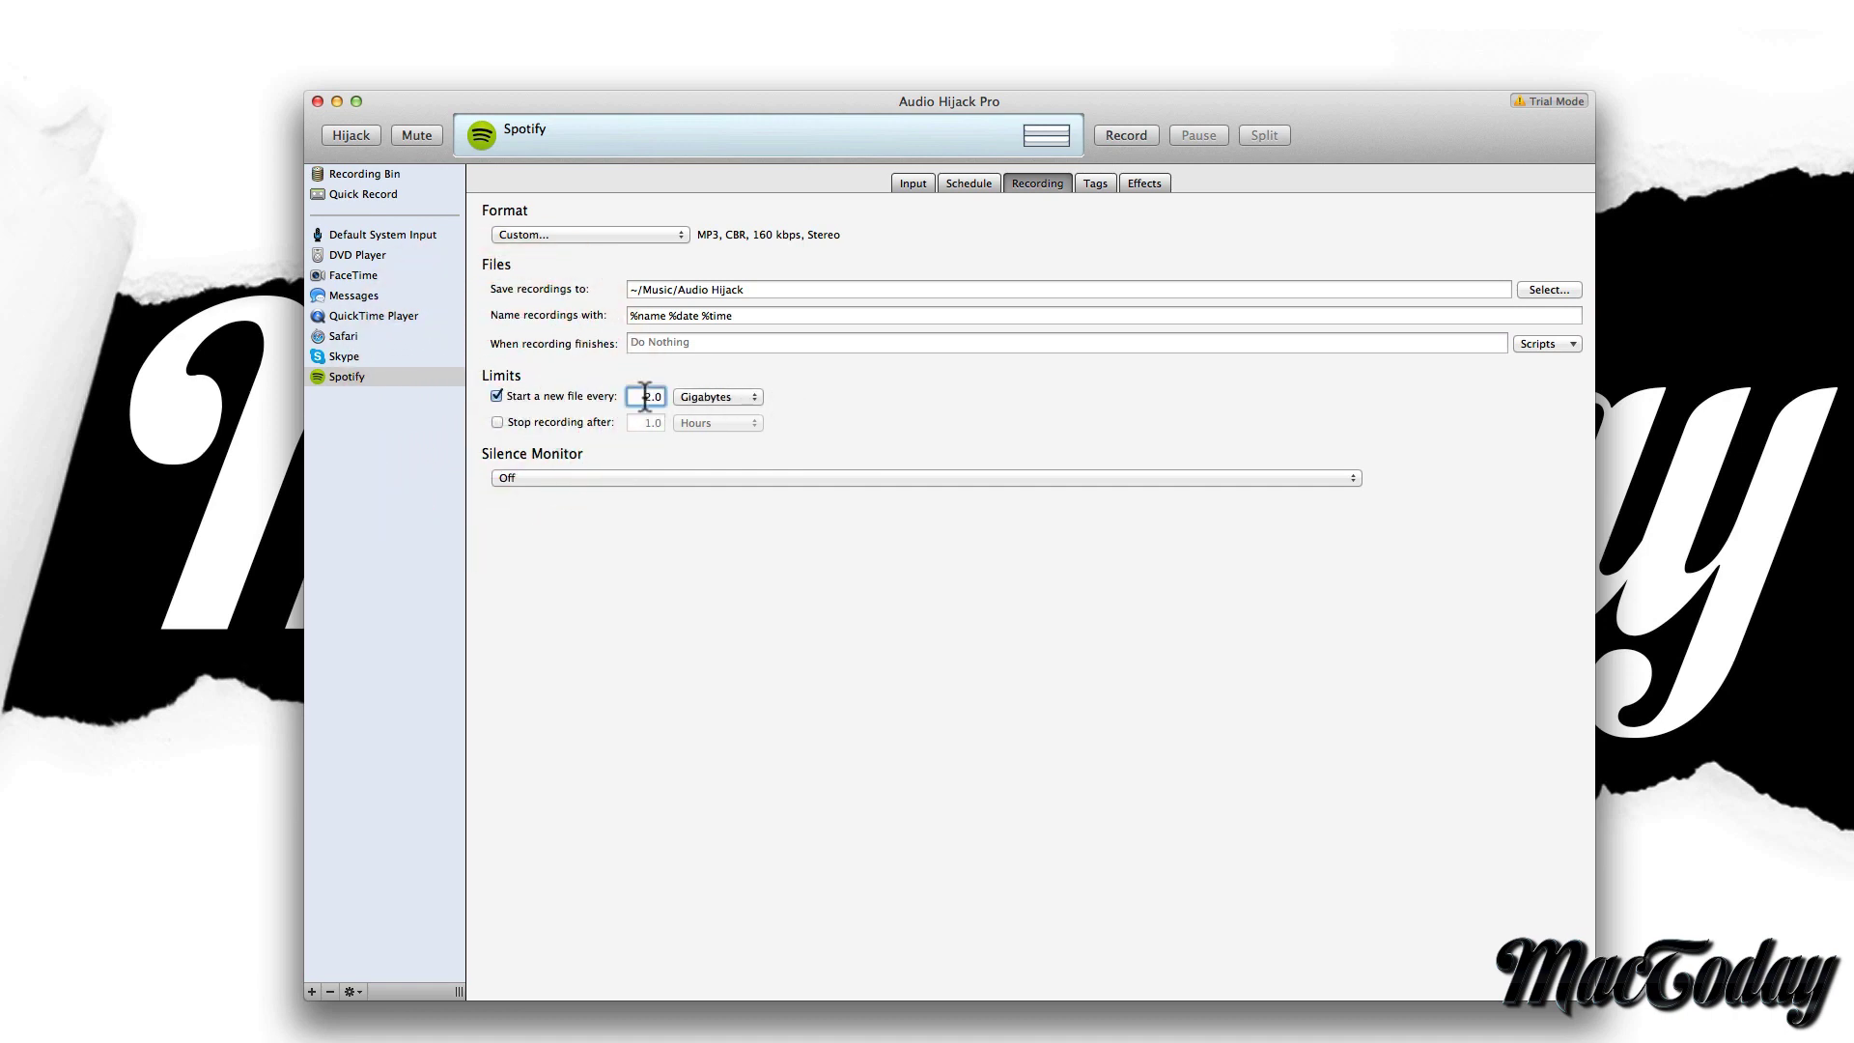
pyautogui.press('BackSpace')
pyautogui.write('1')
pyautogui.press('BackSpace')
pyautogui.write('2')
pyautogui.click(575, 421)
pyautogui.click(497, 396)
pyautogui.click(497, 422)
# Review the Spotify session's tag fields and effects grid, and return to its input source settings.
pyautogui.click(1095, 183)
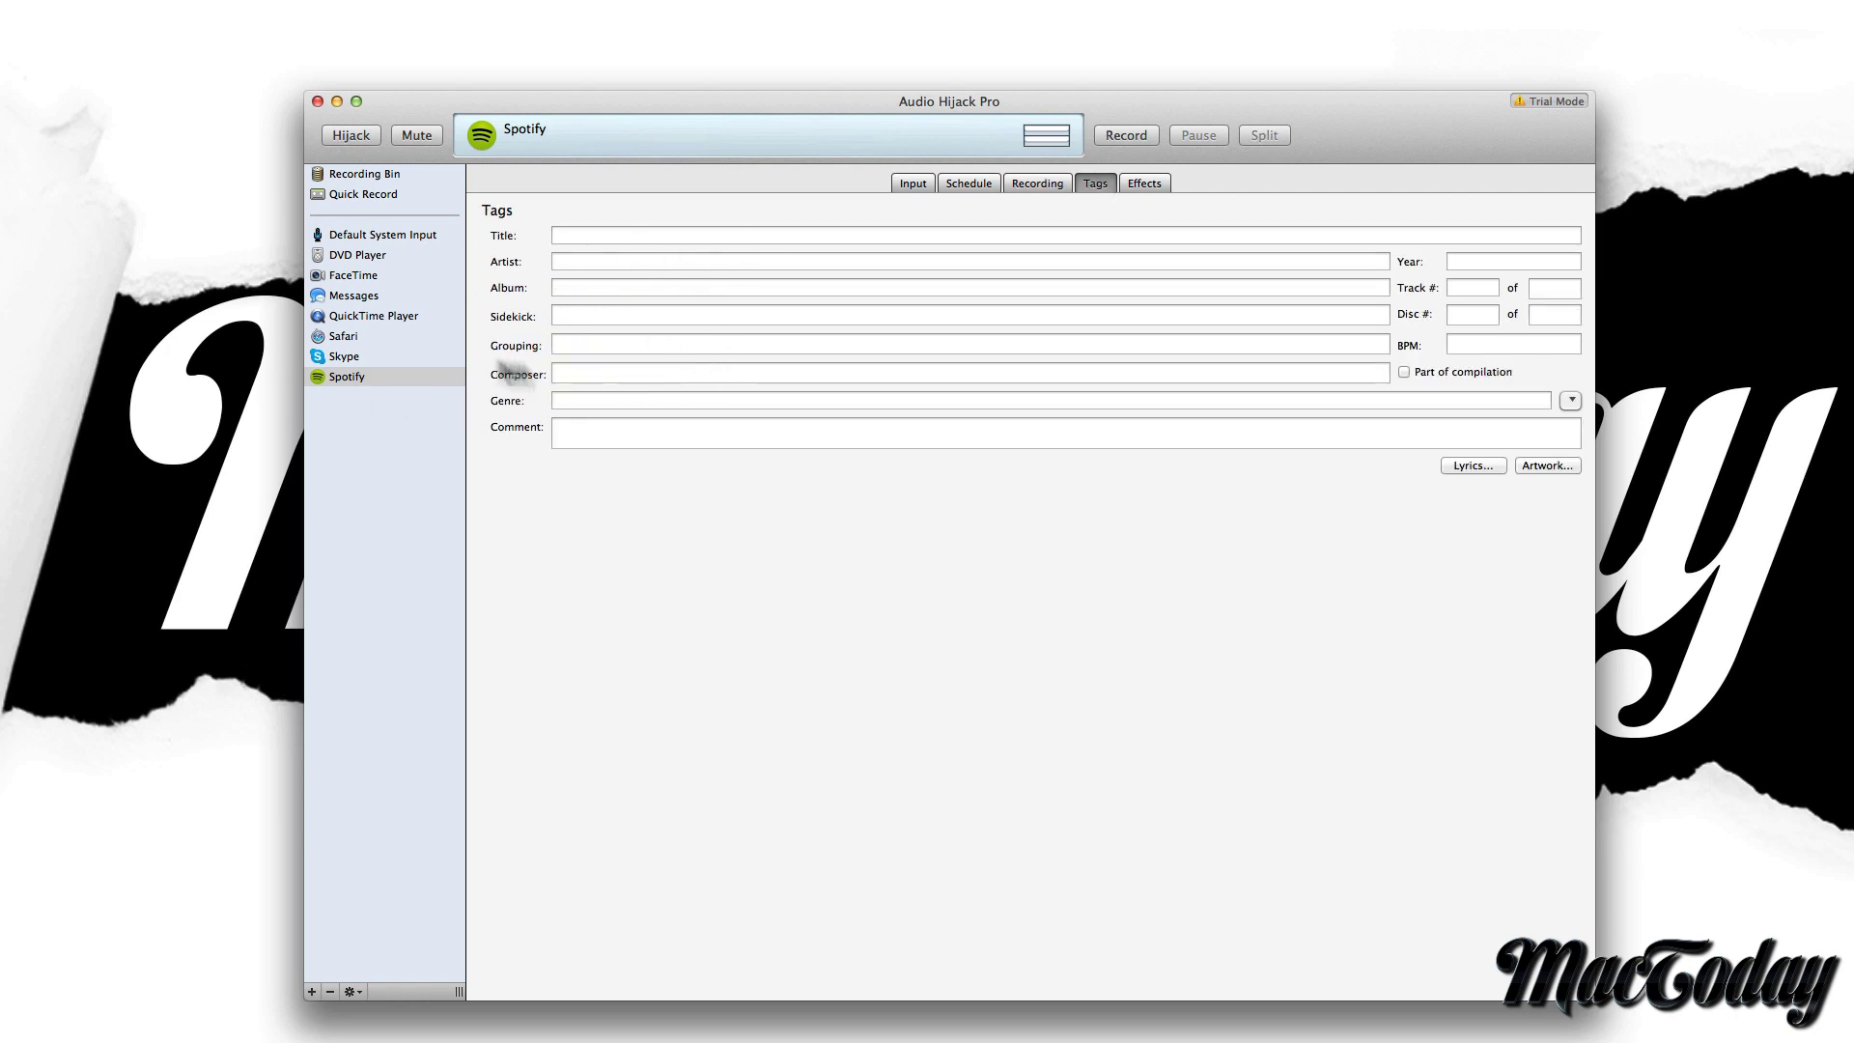
pyautogui.click(1147, 188)
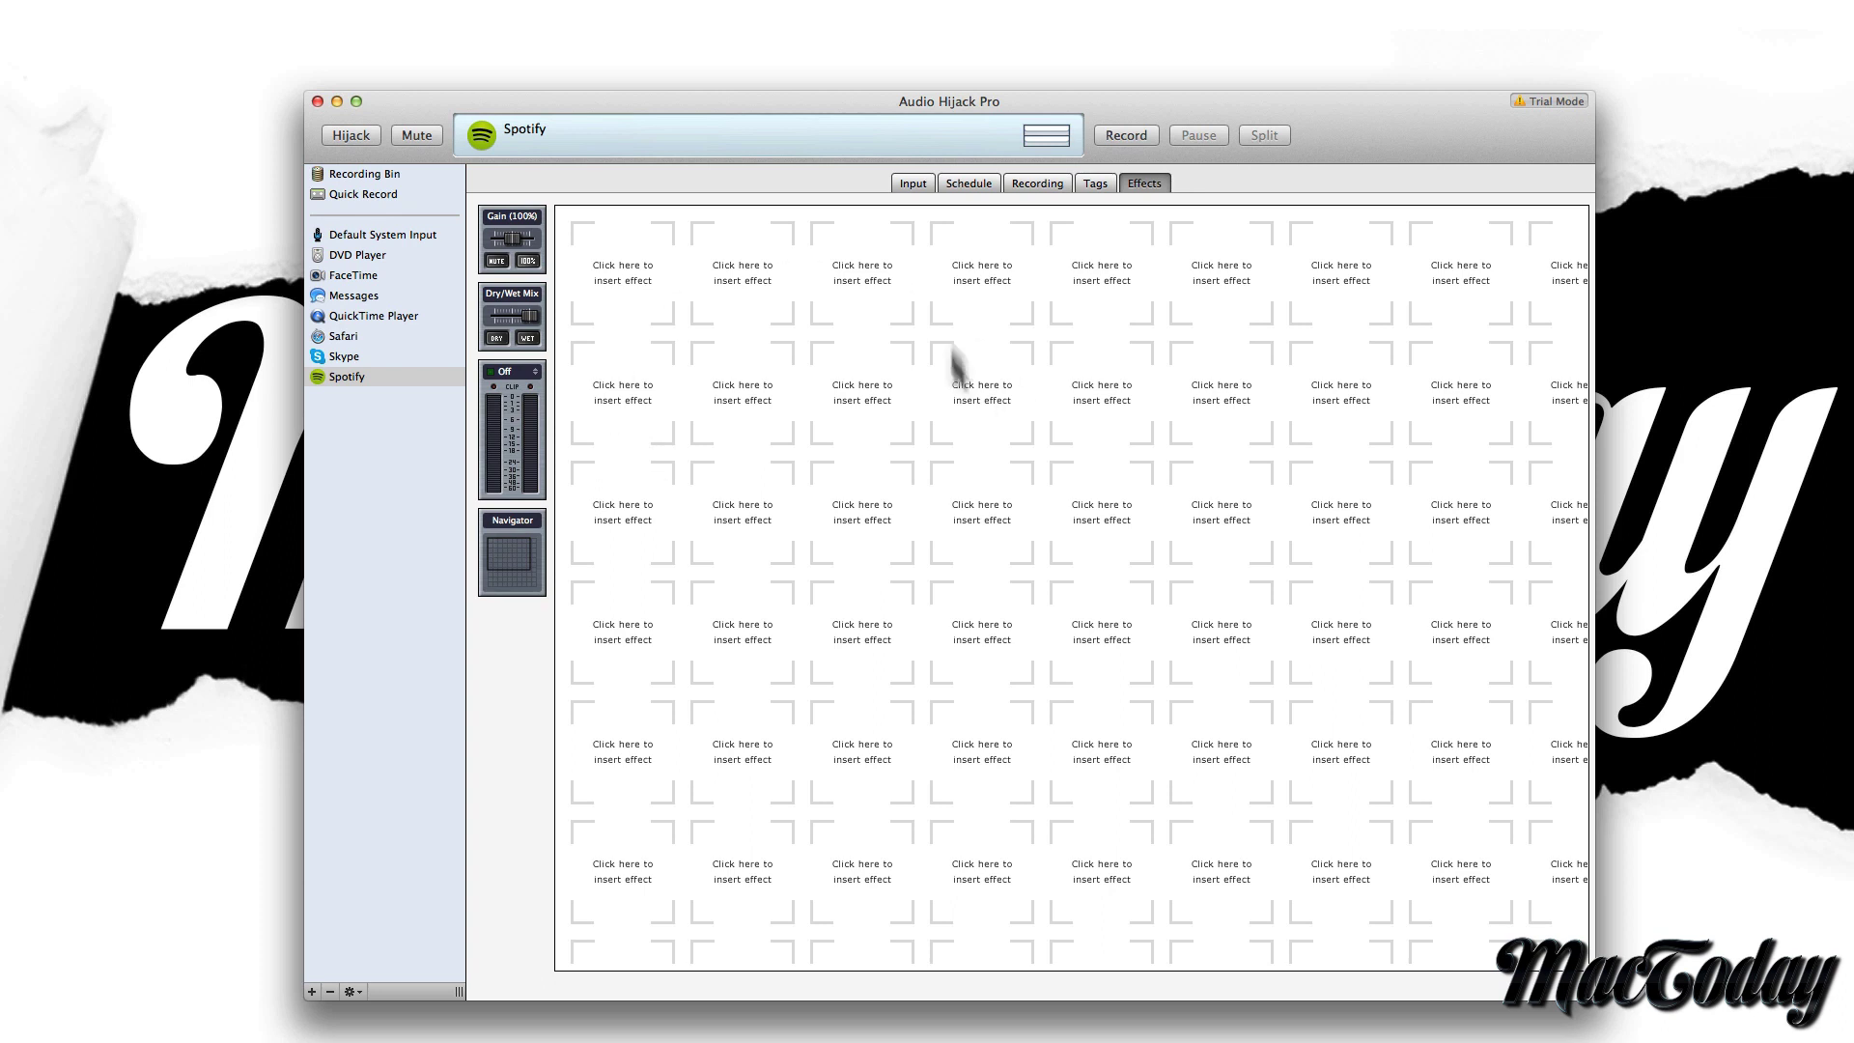
pyautogui.click(908, 183)
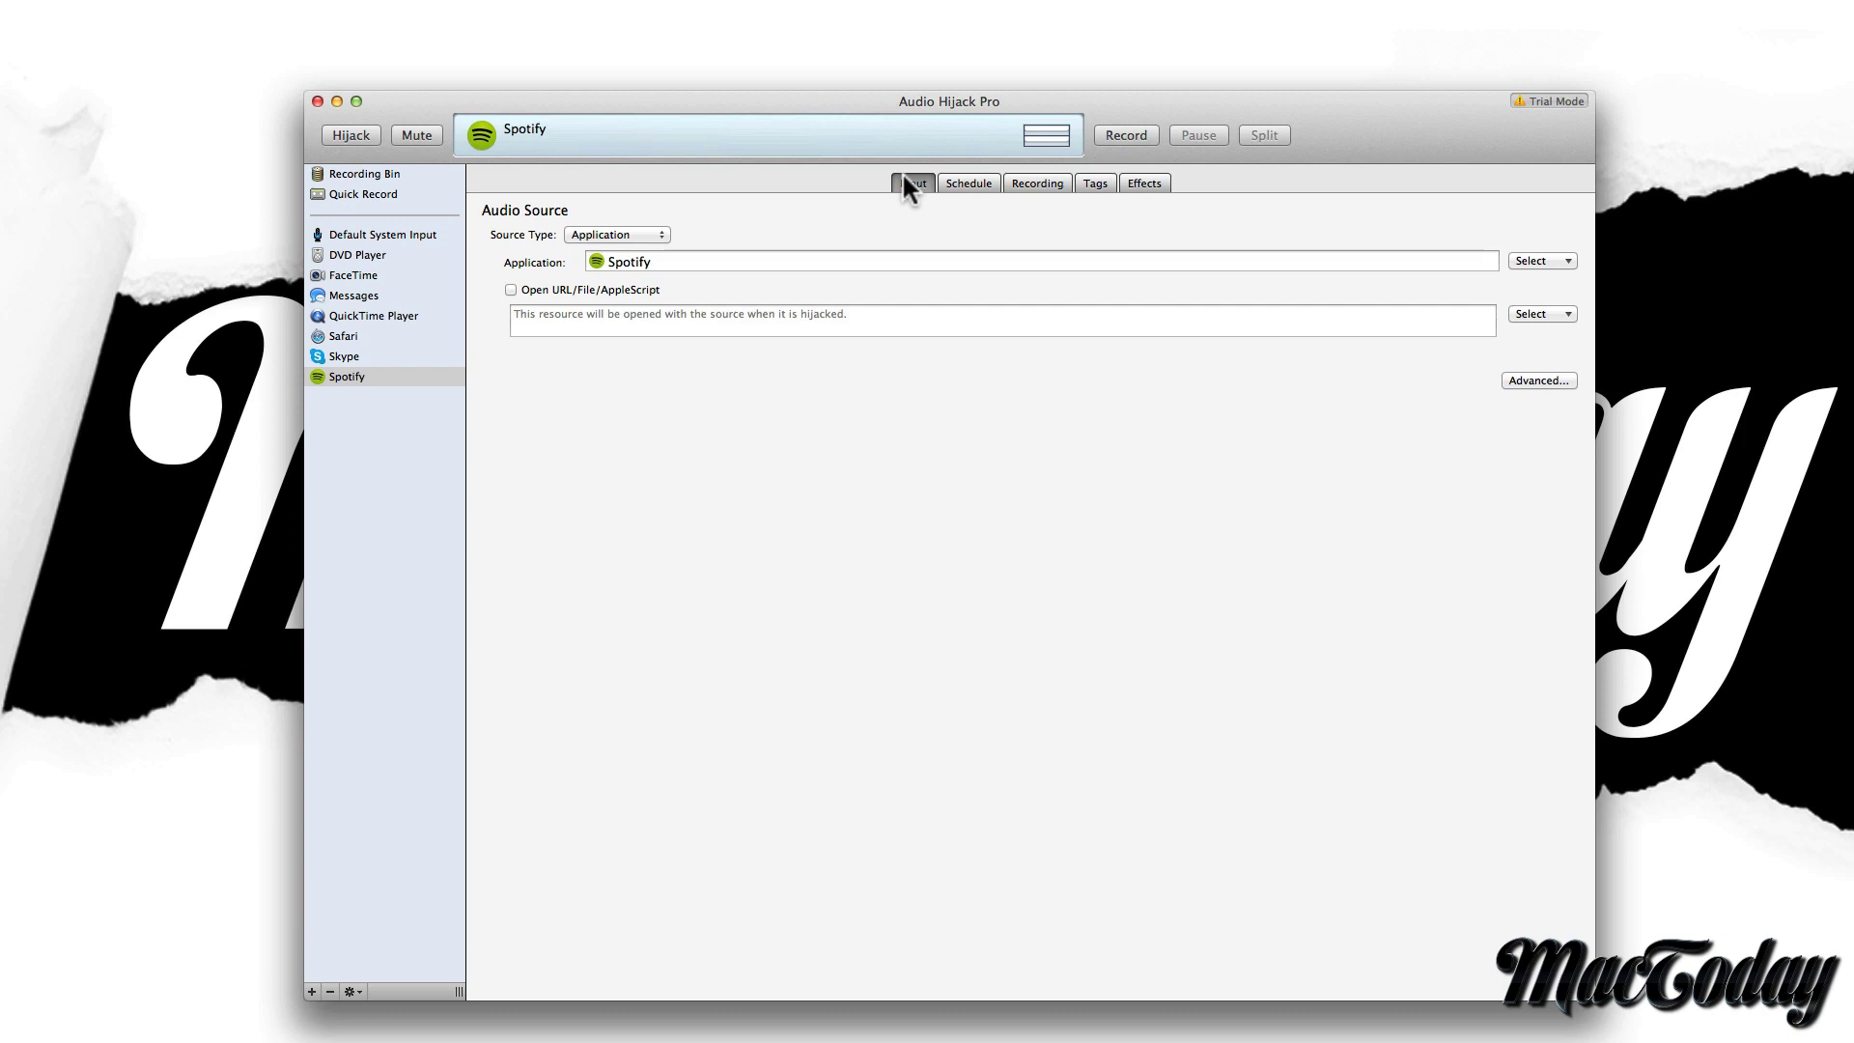
# Hijack the Spotify session's audio and start recording it.
pyautogui.click(320, 371)
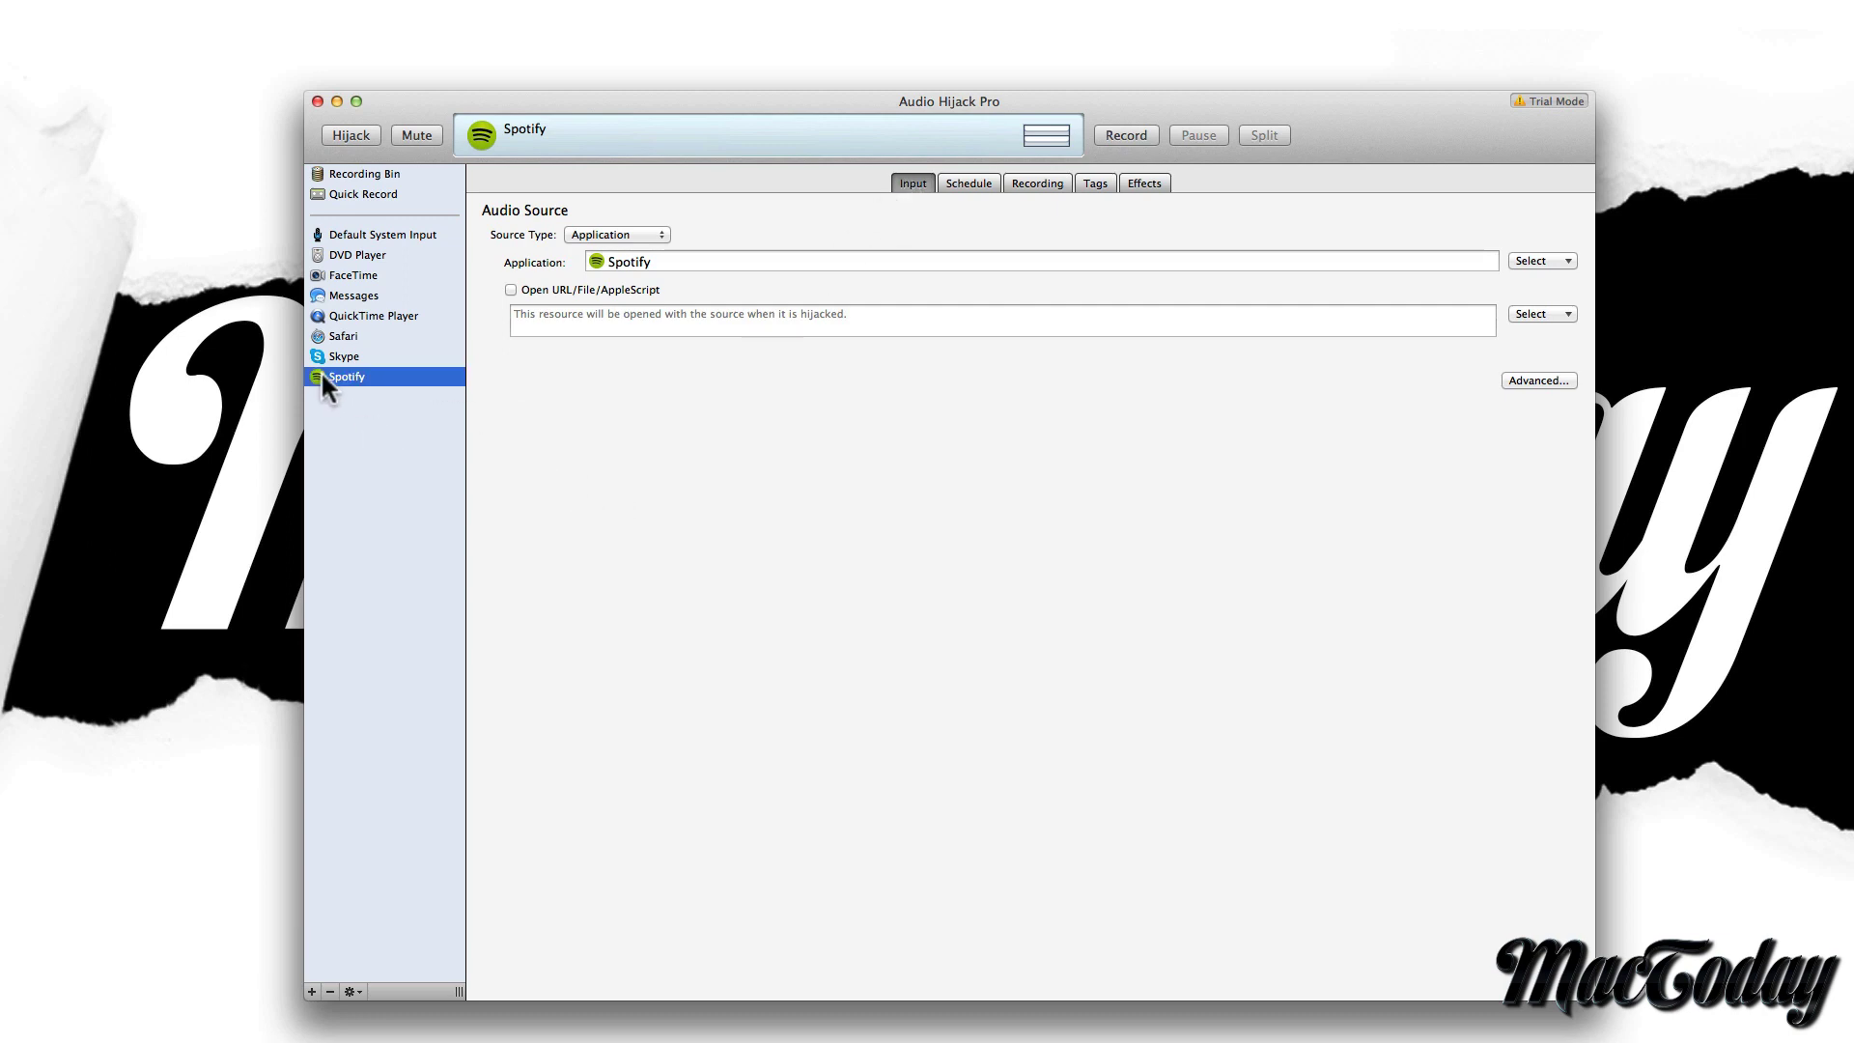
pyautogui.click(350, 134)
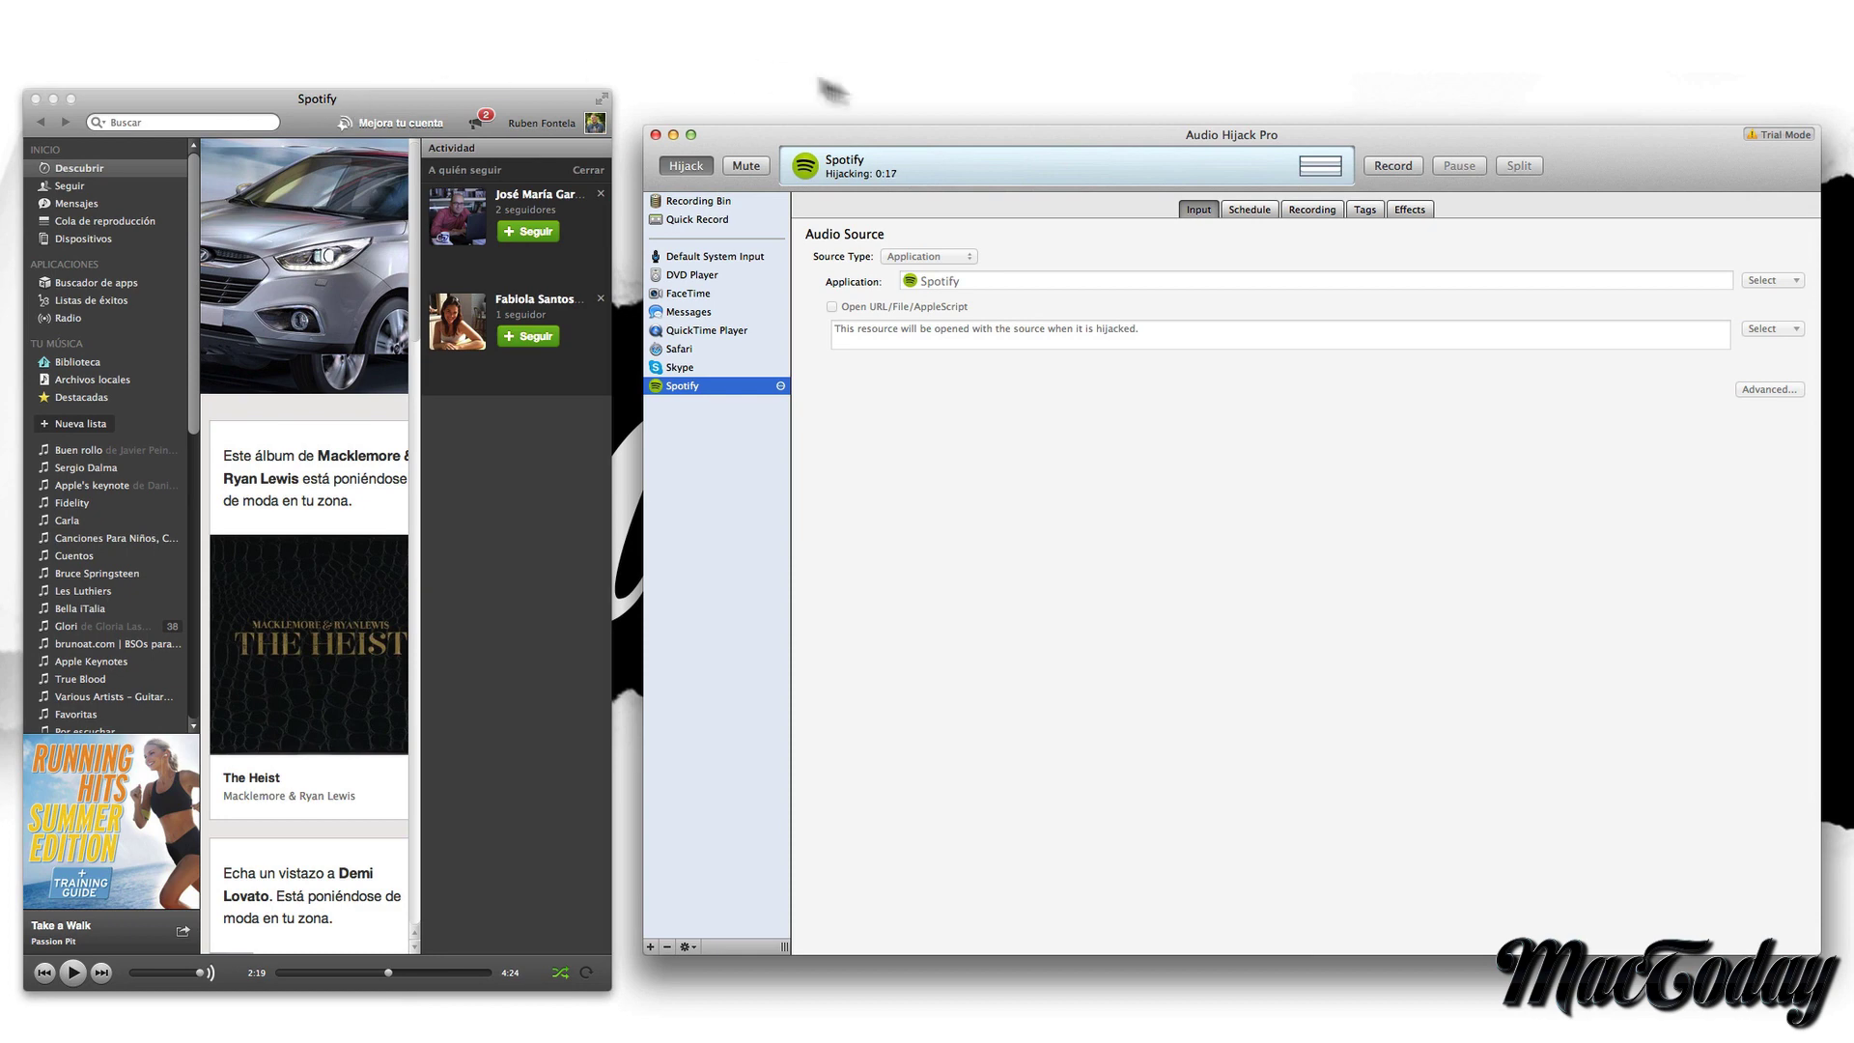
pyautogui.click(1392, 166)
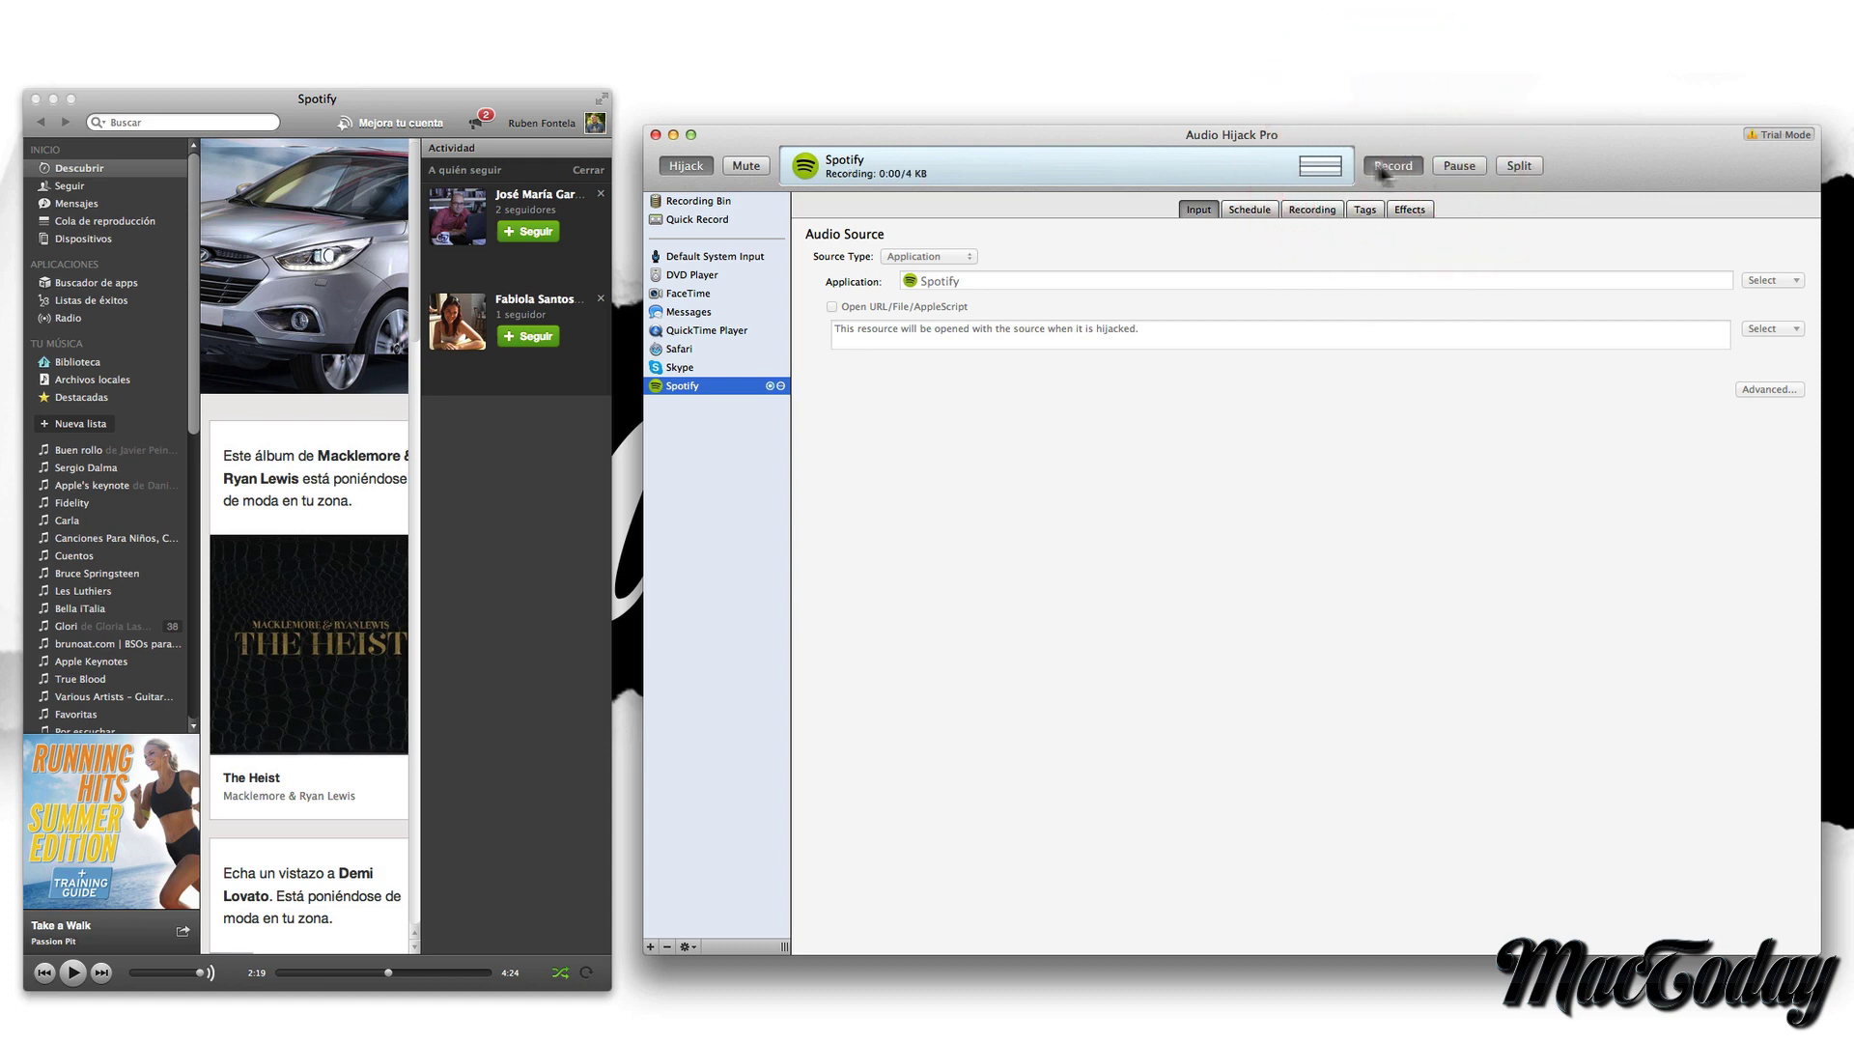
# Switch to Spotify and play the track Take a Walk, adjusting the system volume while it records.
pyautogui.click(73, 974)
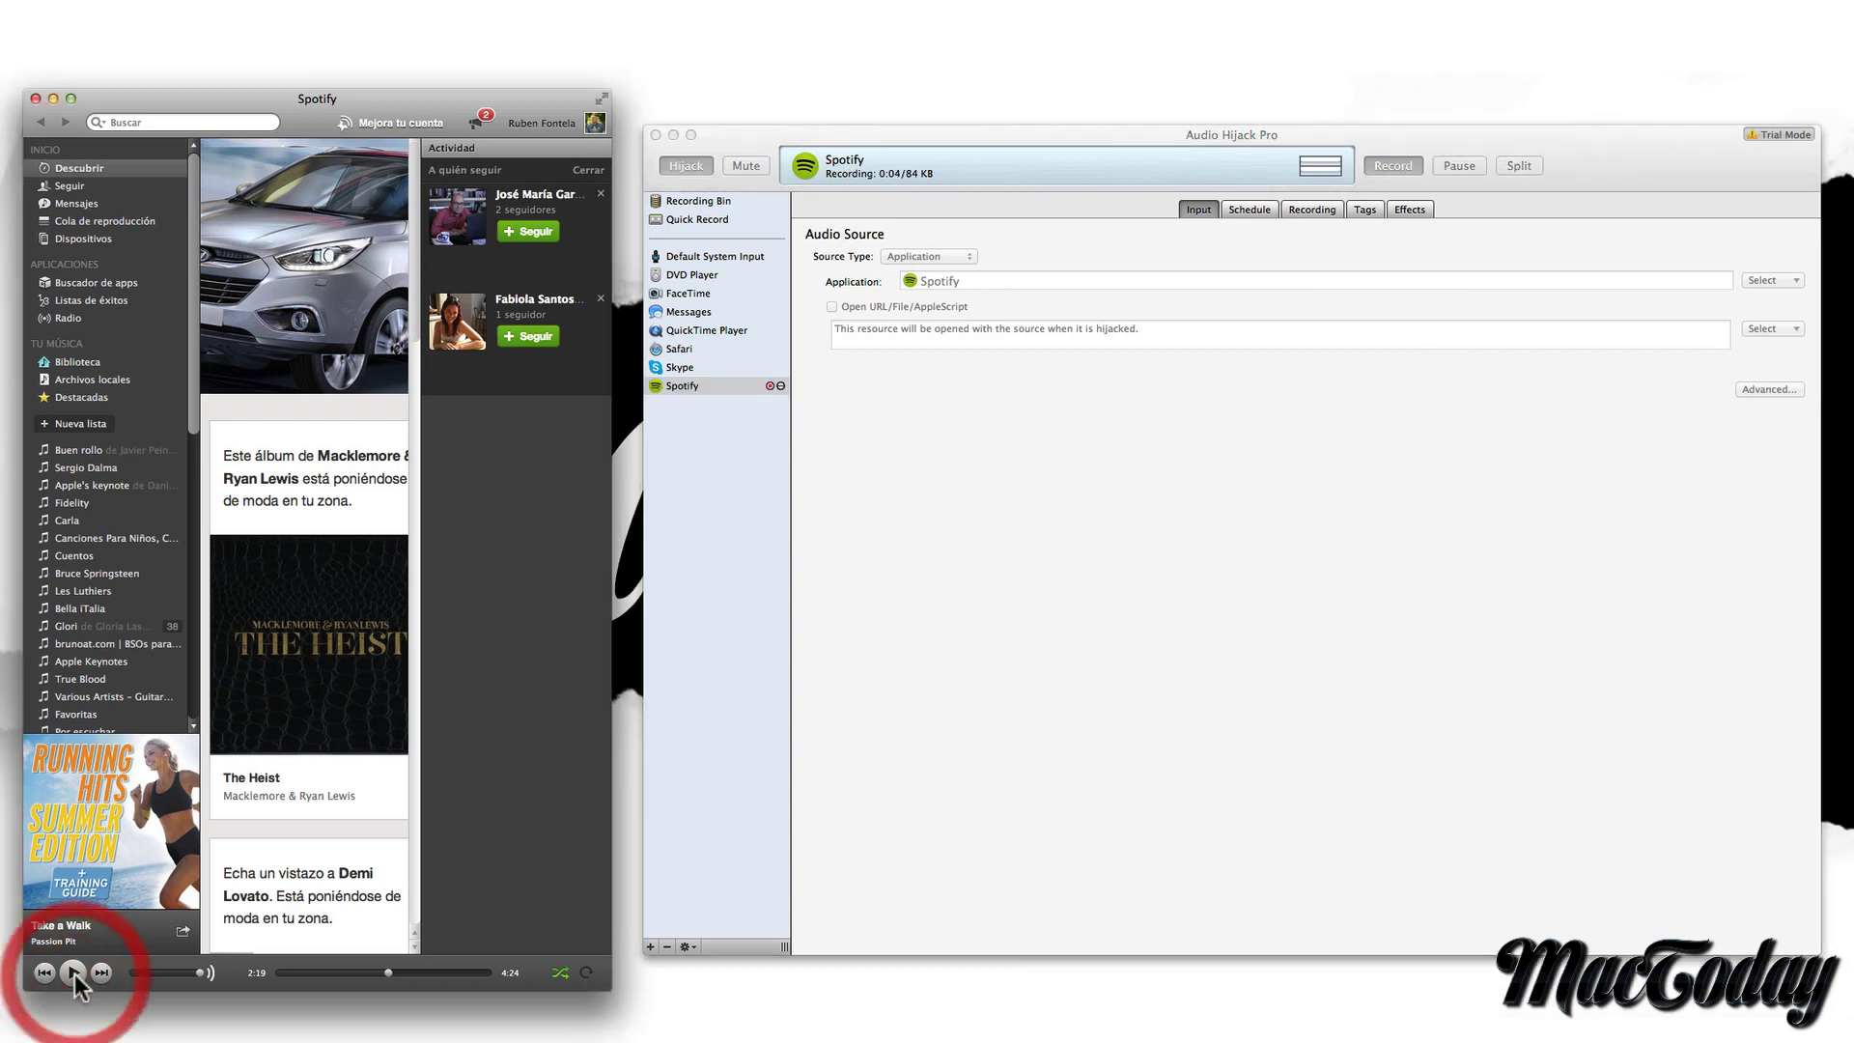
pyautogui.press('XF86AudioRaiseVolume')
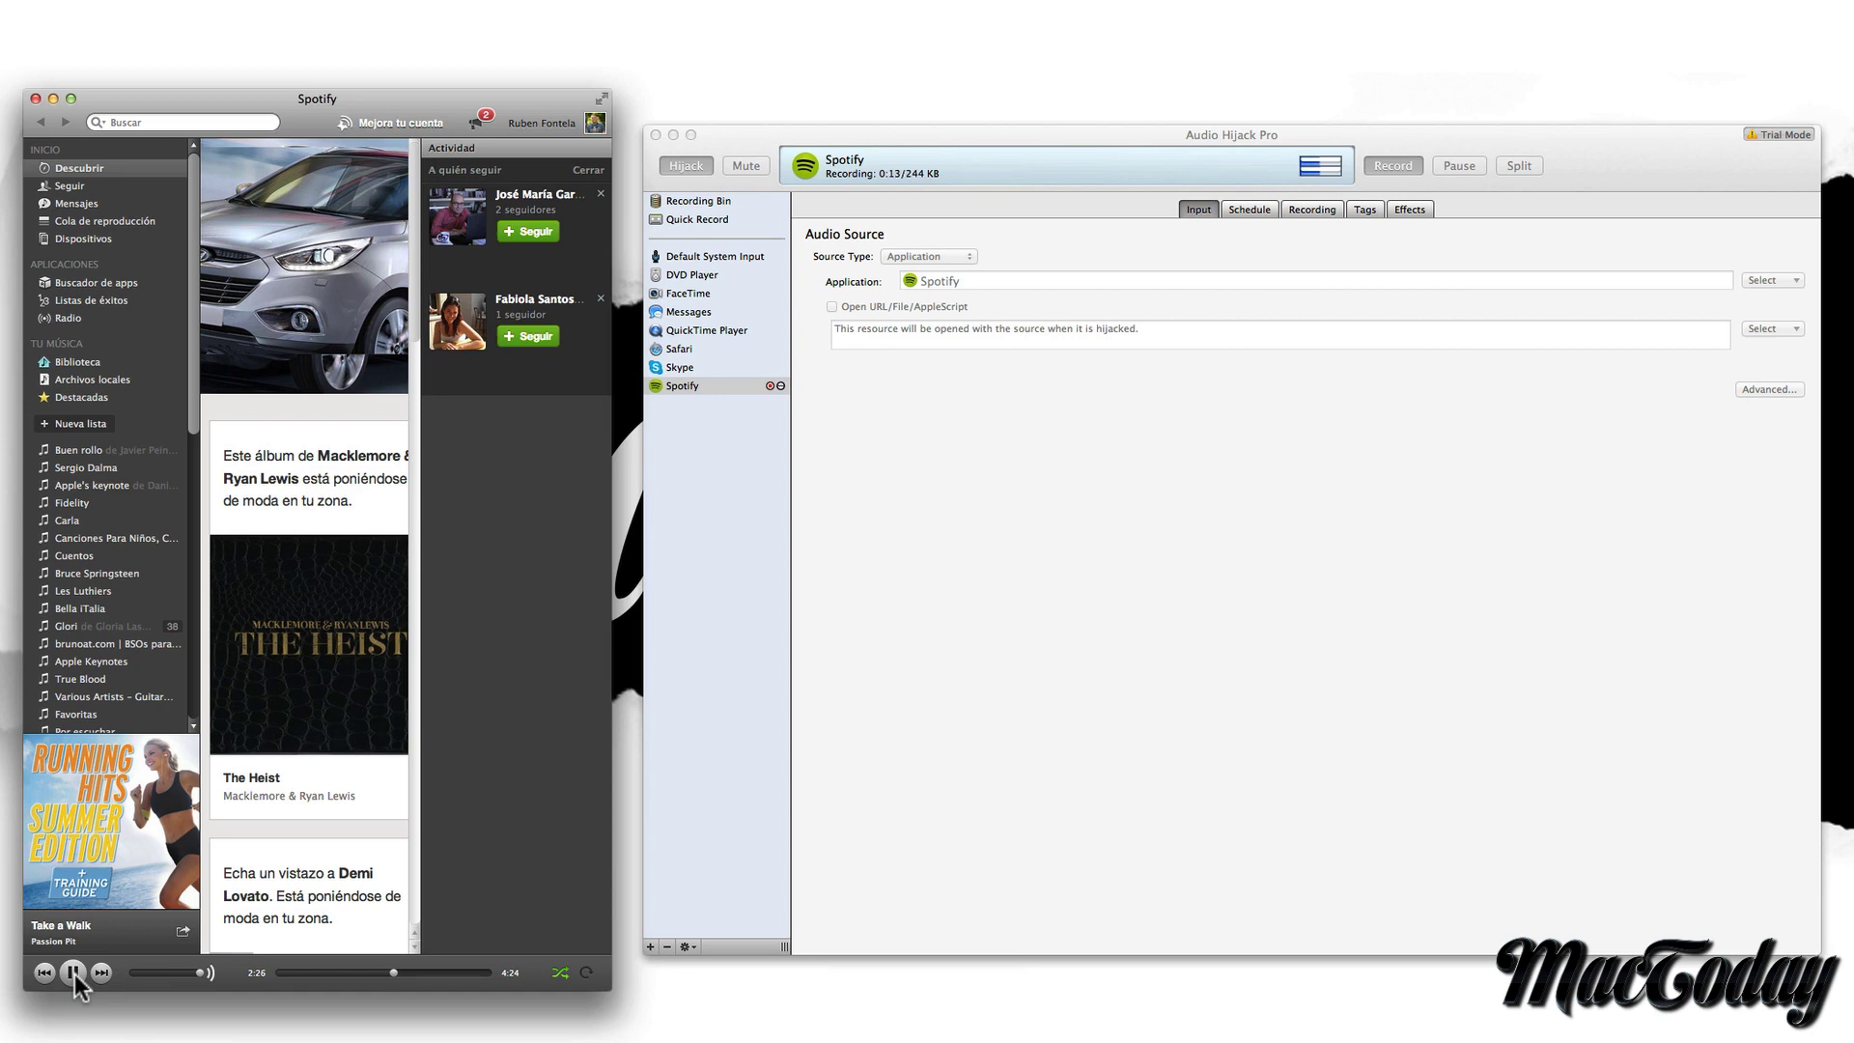
pyautogui.press('XF86AudioLowerVolume')
# Pause the Spotify track, then stop both the recording and the hijacking of the Spotify session.
pyautogui.click(73, 973)
pyautogui.click(1401, 167)
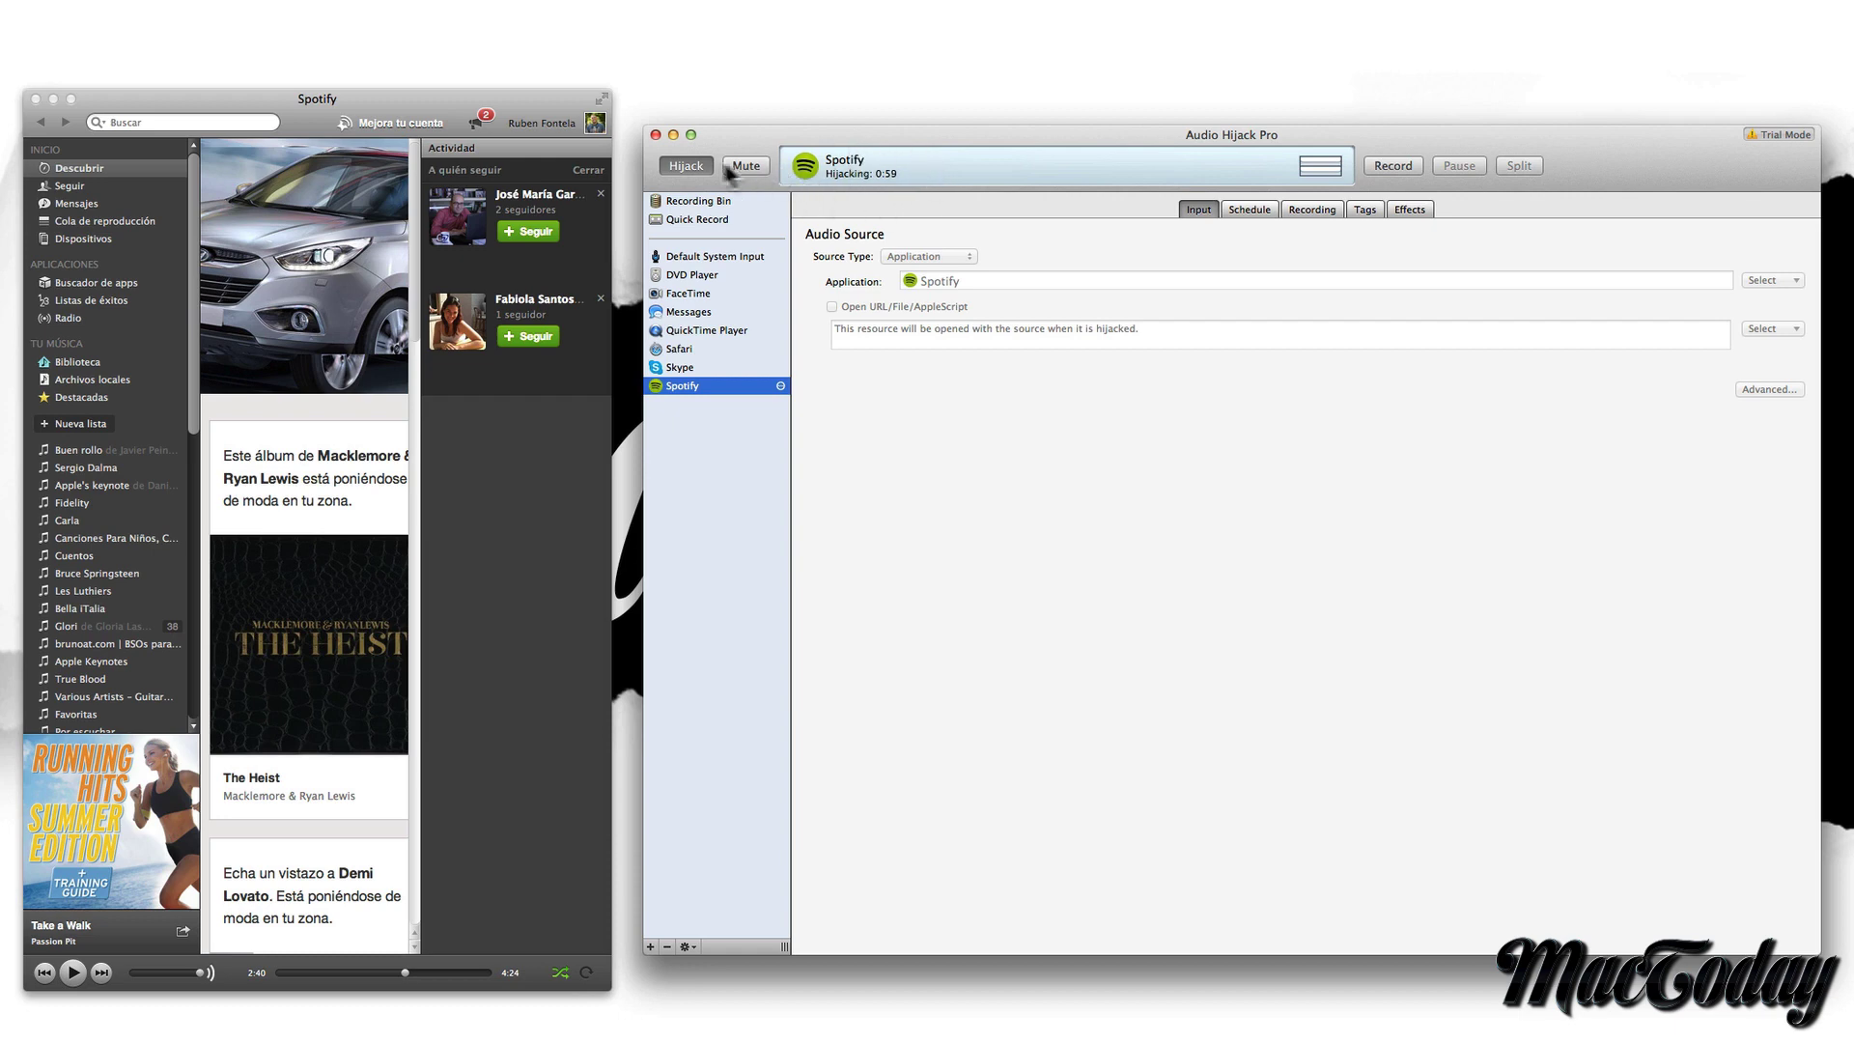
pyautogui.click(673, 170)
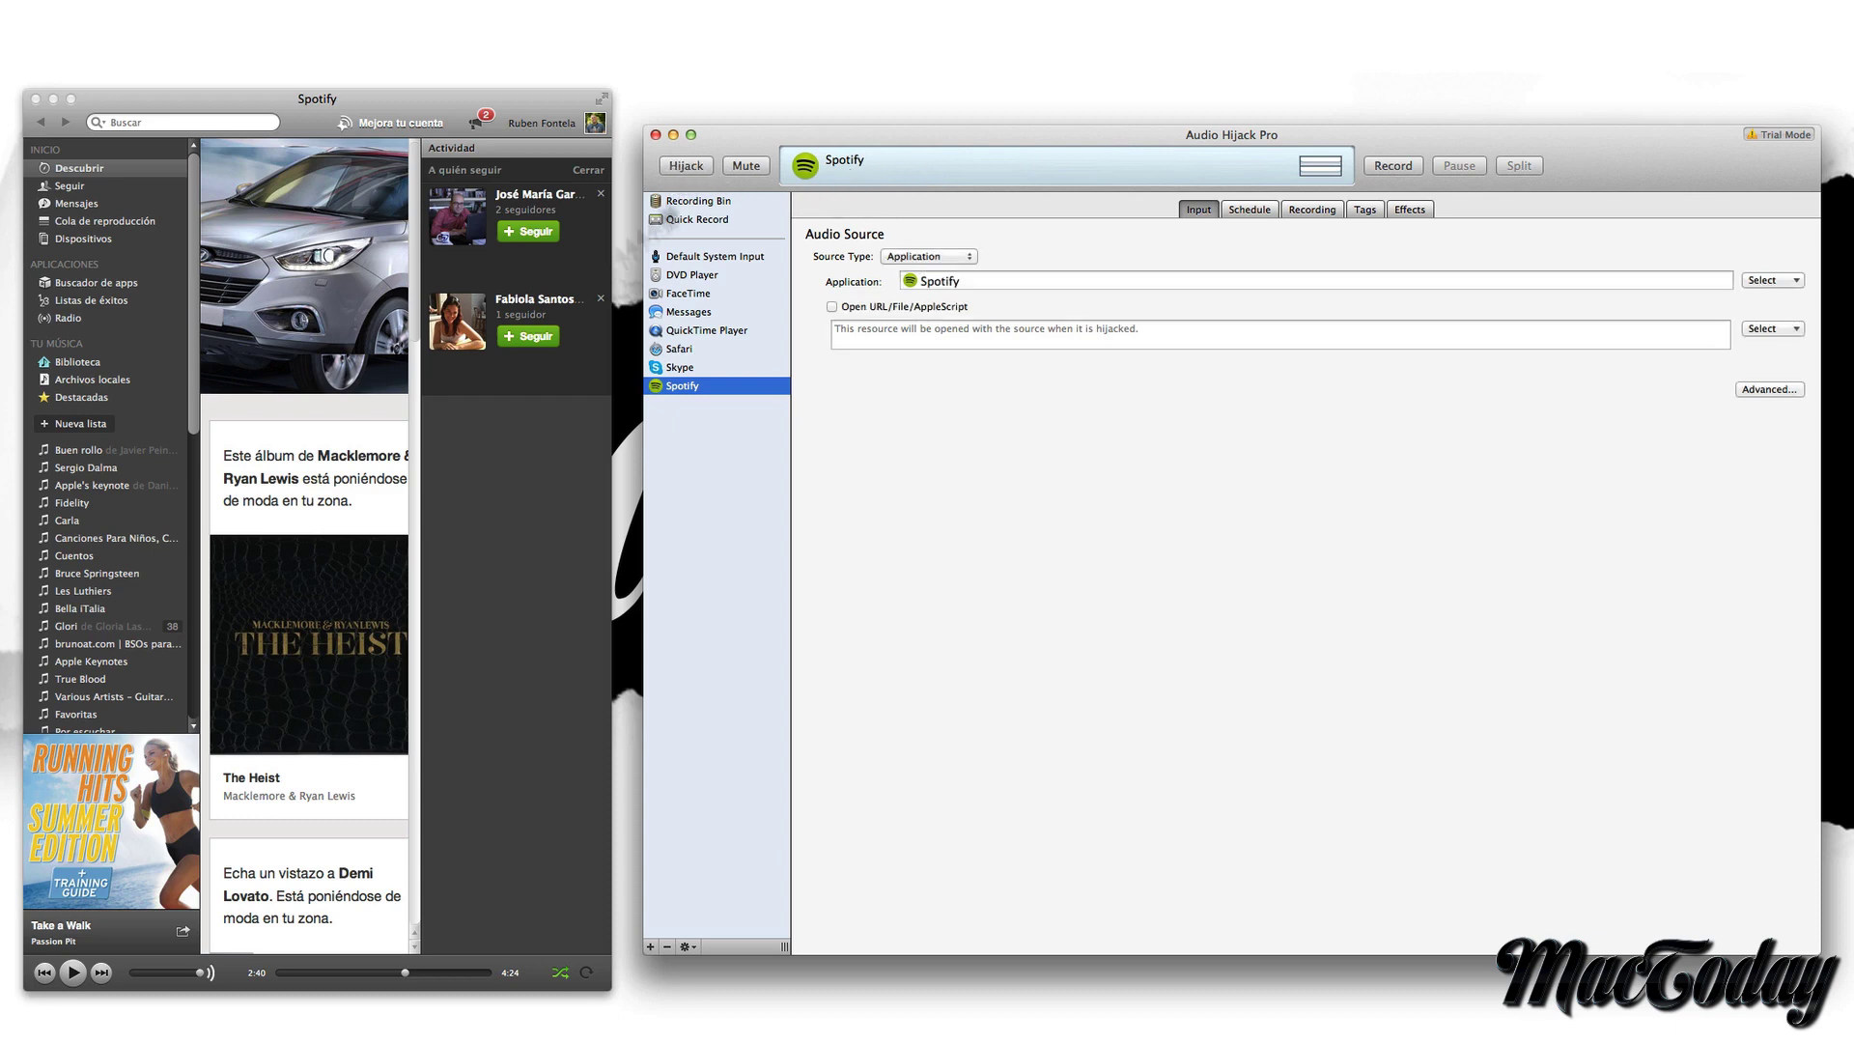
# Inspect the recording Spotify 20131028 1934.1 in the Recording Bin and listen to it at a lowered system volume.
pyautogui.click(689, 201)
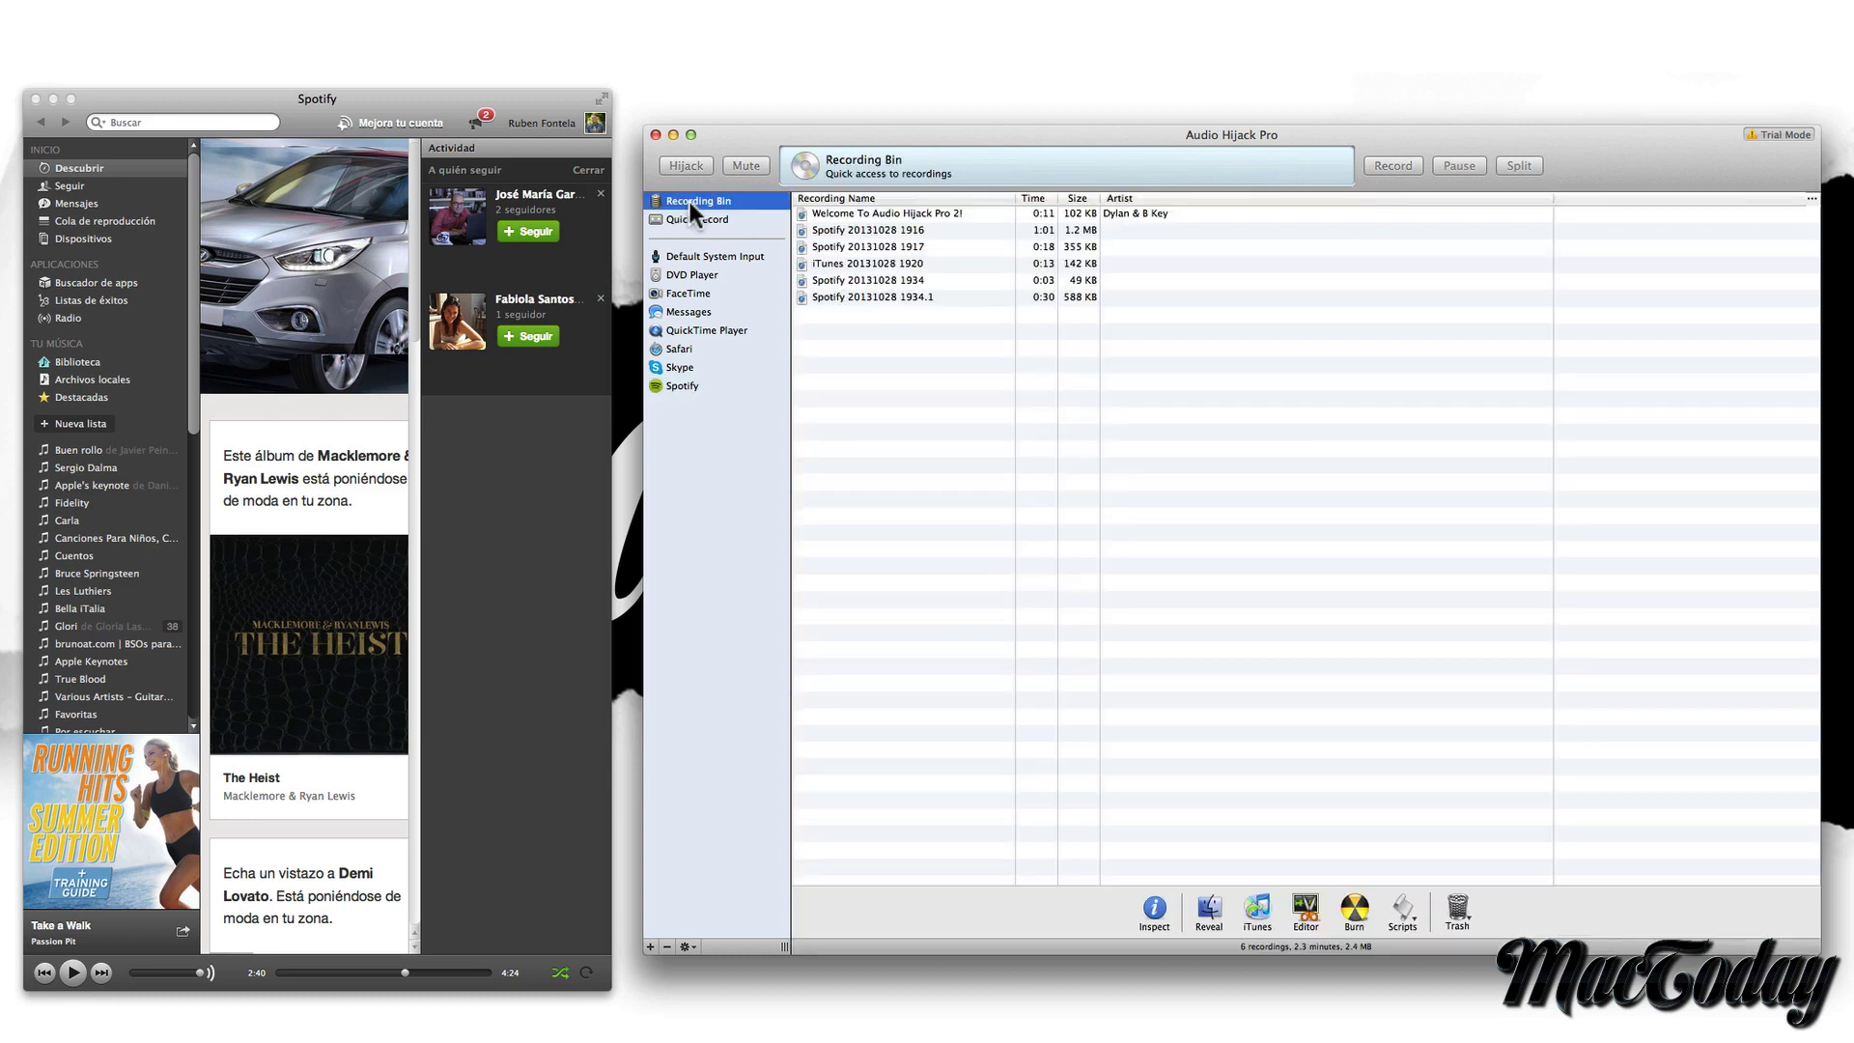
pyautogui.click(894, 298)
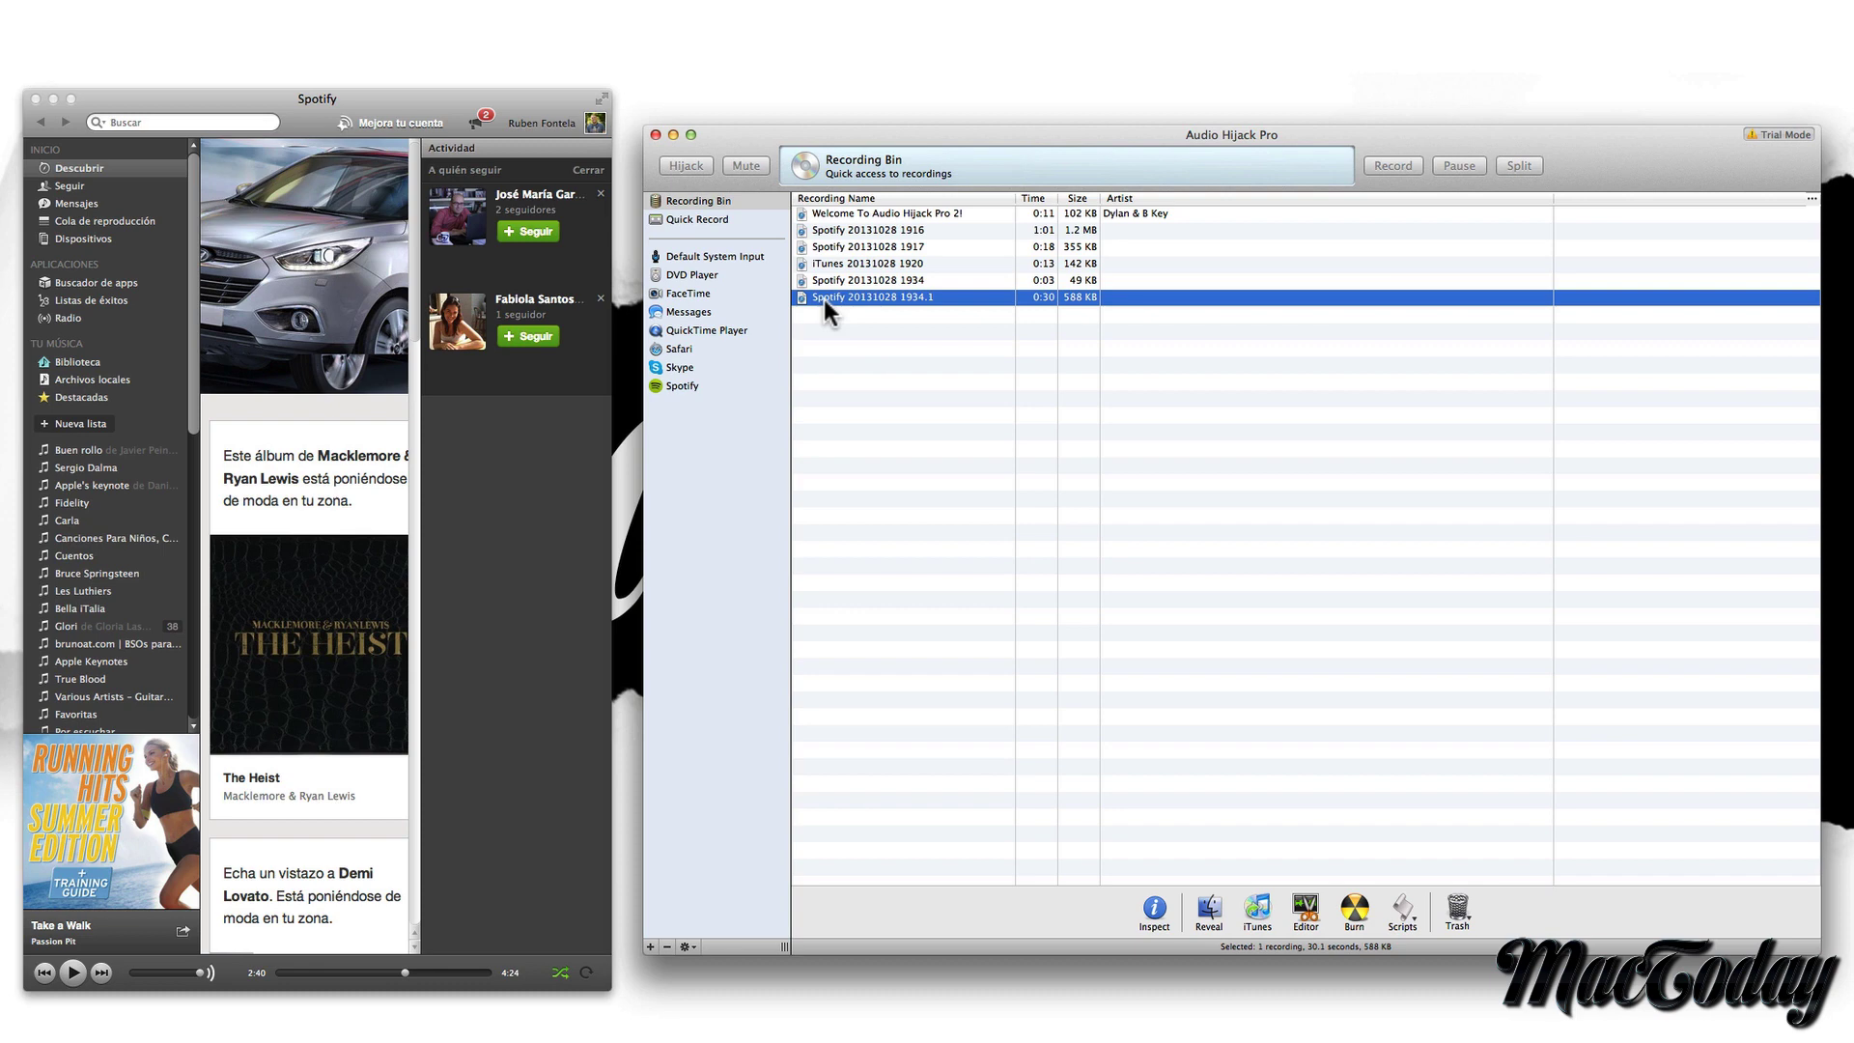
pyautogui.press('super+i')
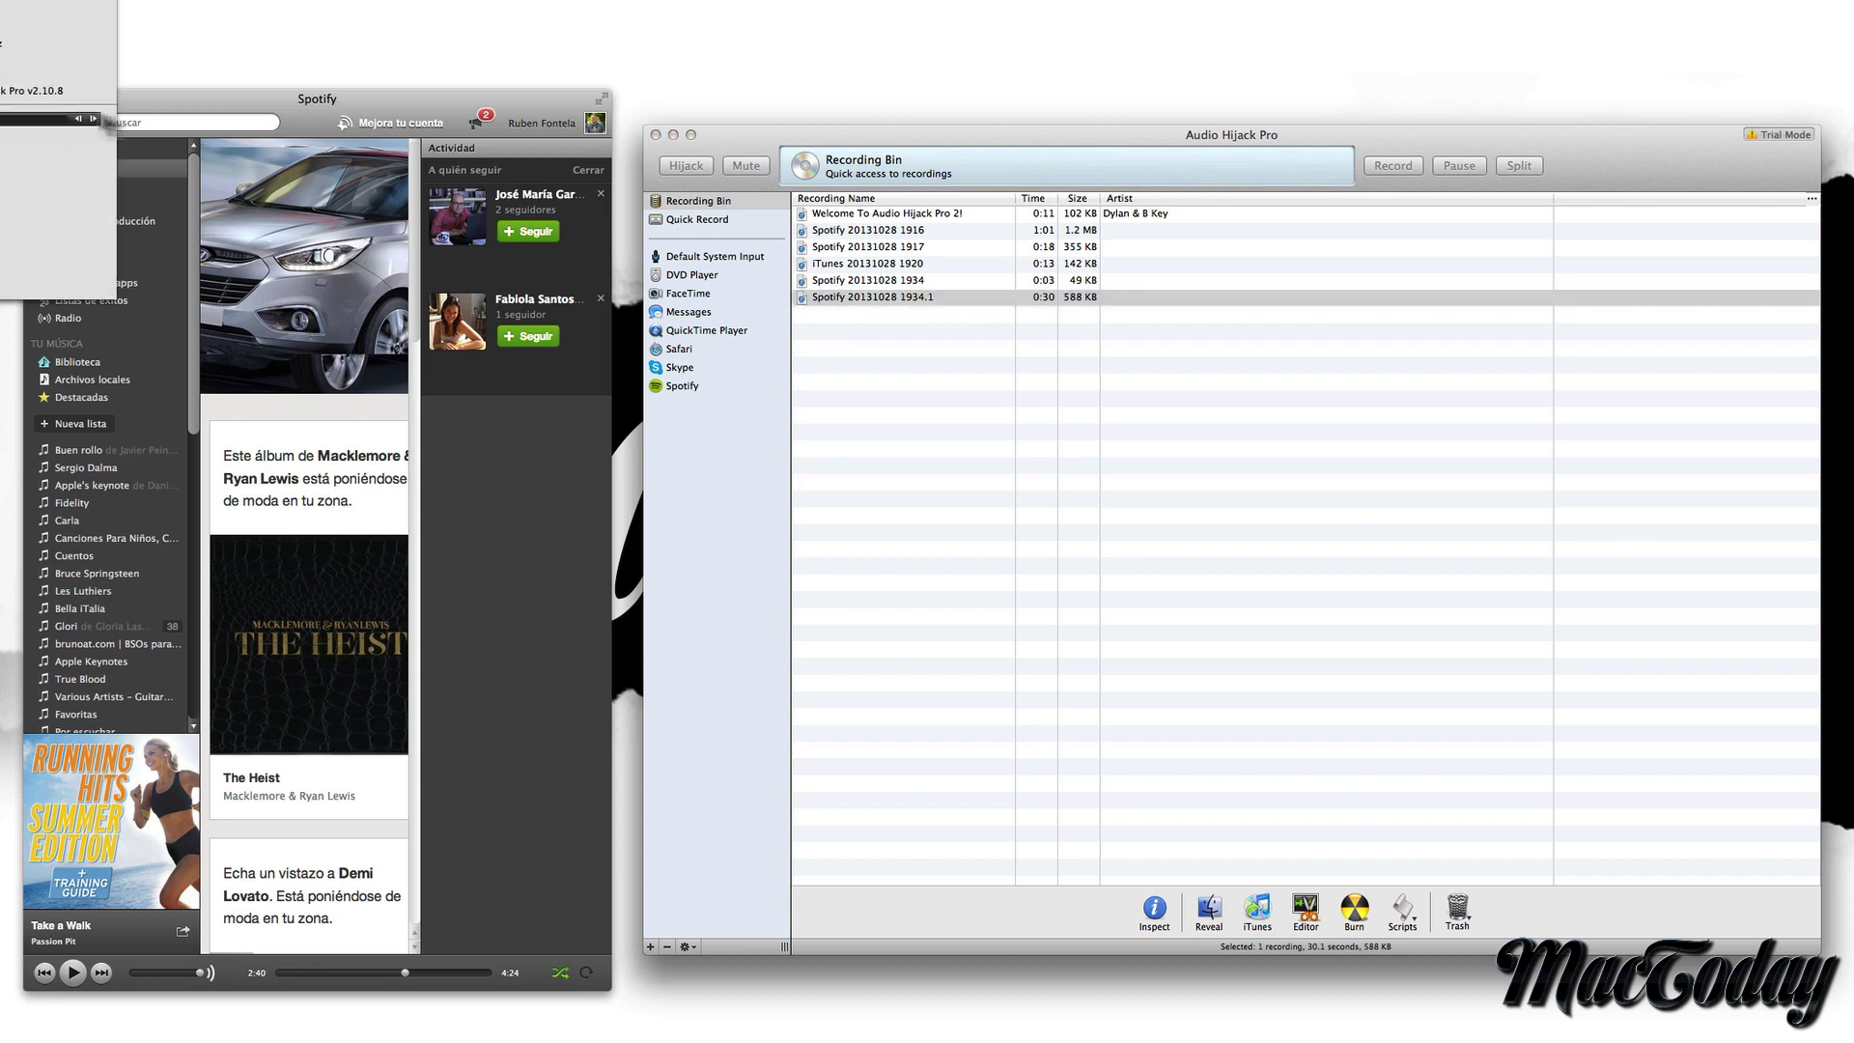
pyautogui.press('XF86AudioLowerVolume')
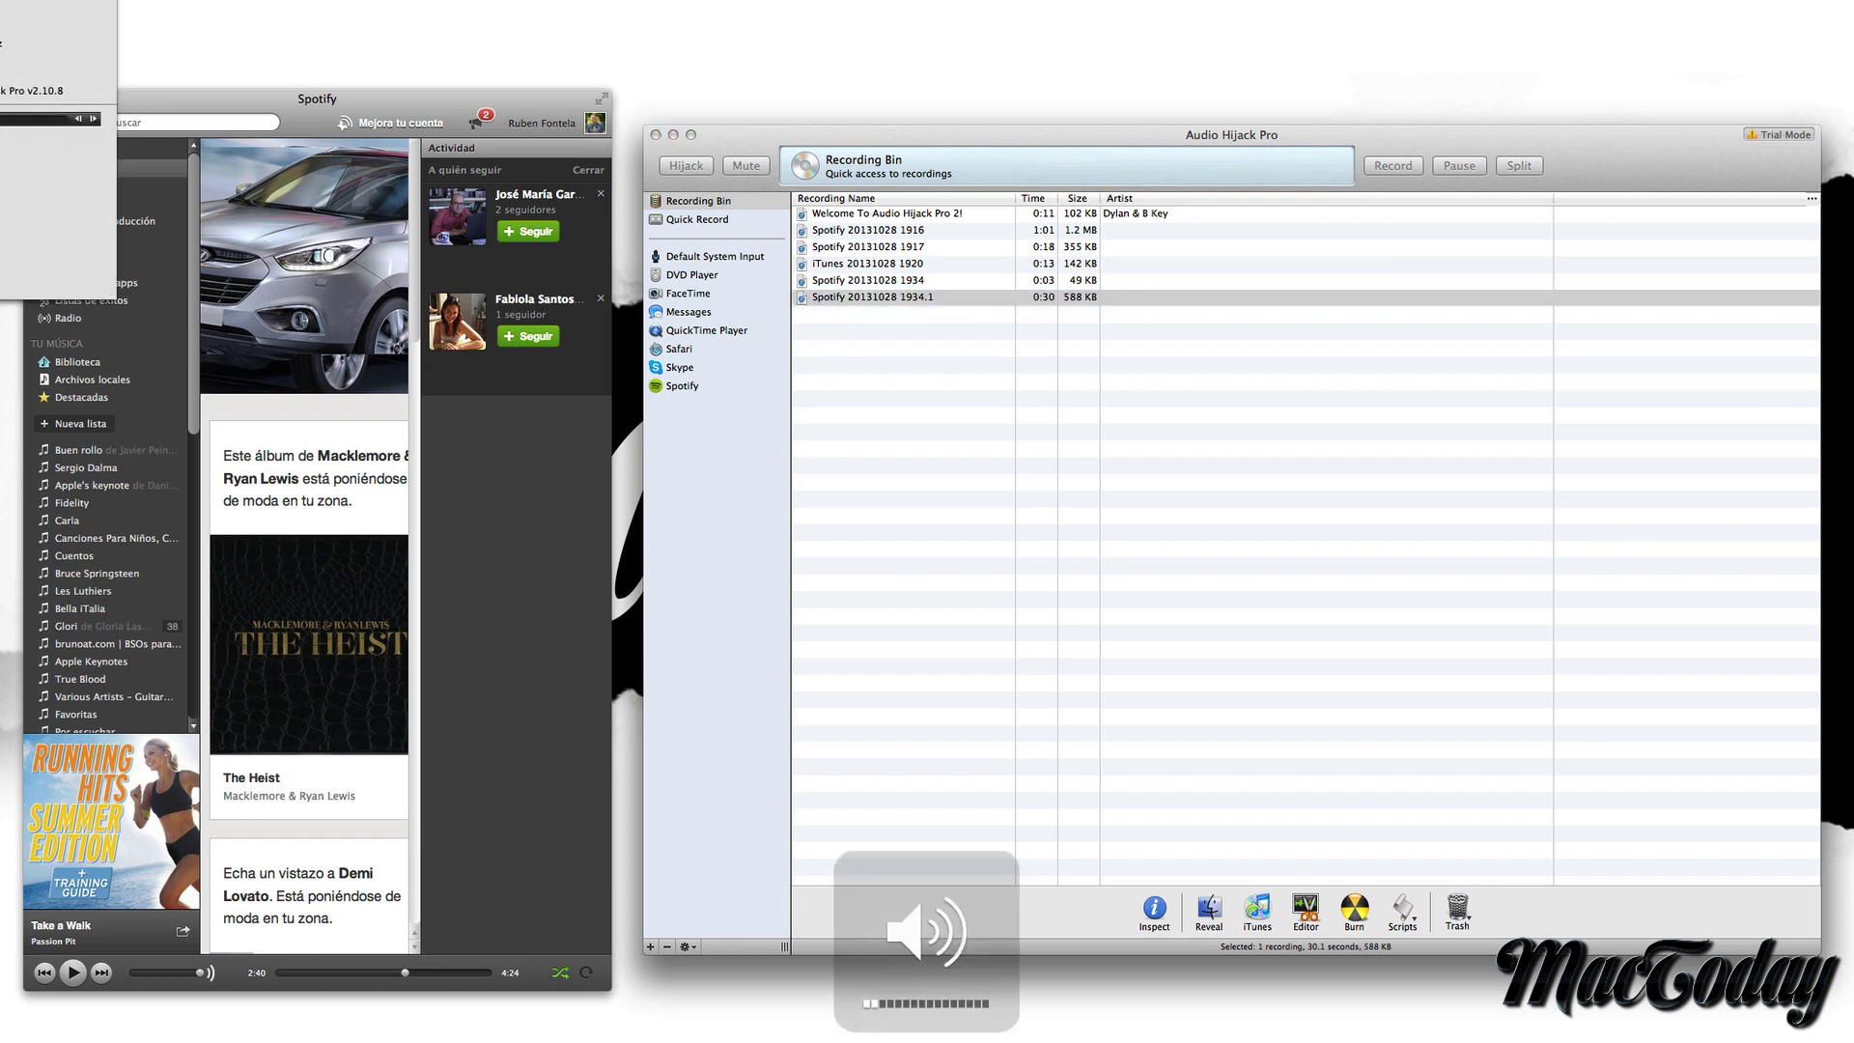
pyautogui.click(33, 124)
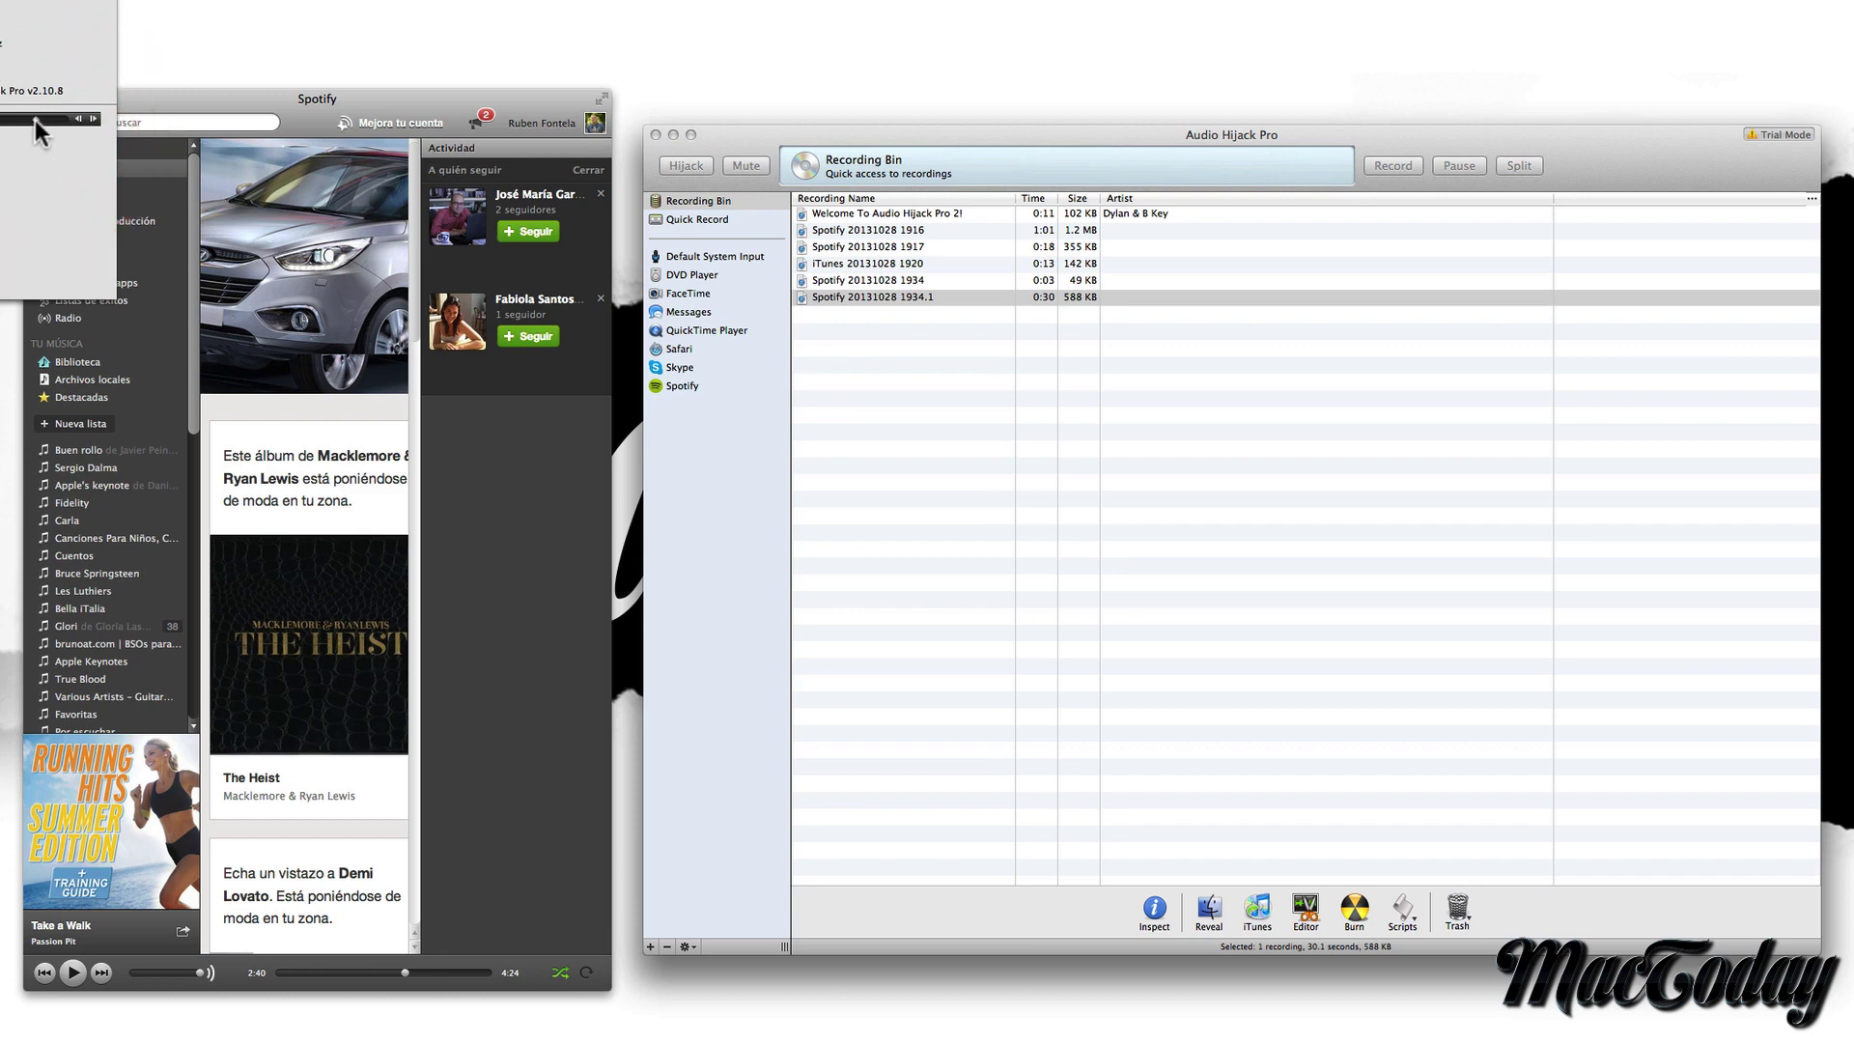
pyautogui.press('XF86AudioLowerVolume')
pyautogui.press('XF86AudioLowerVolume')
pyautogui.press('super+w')
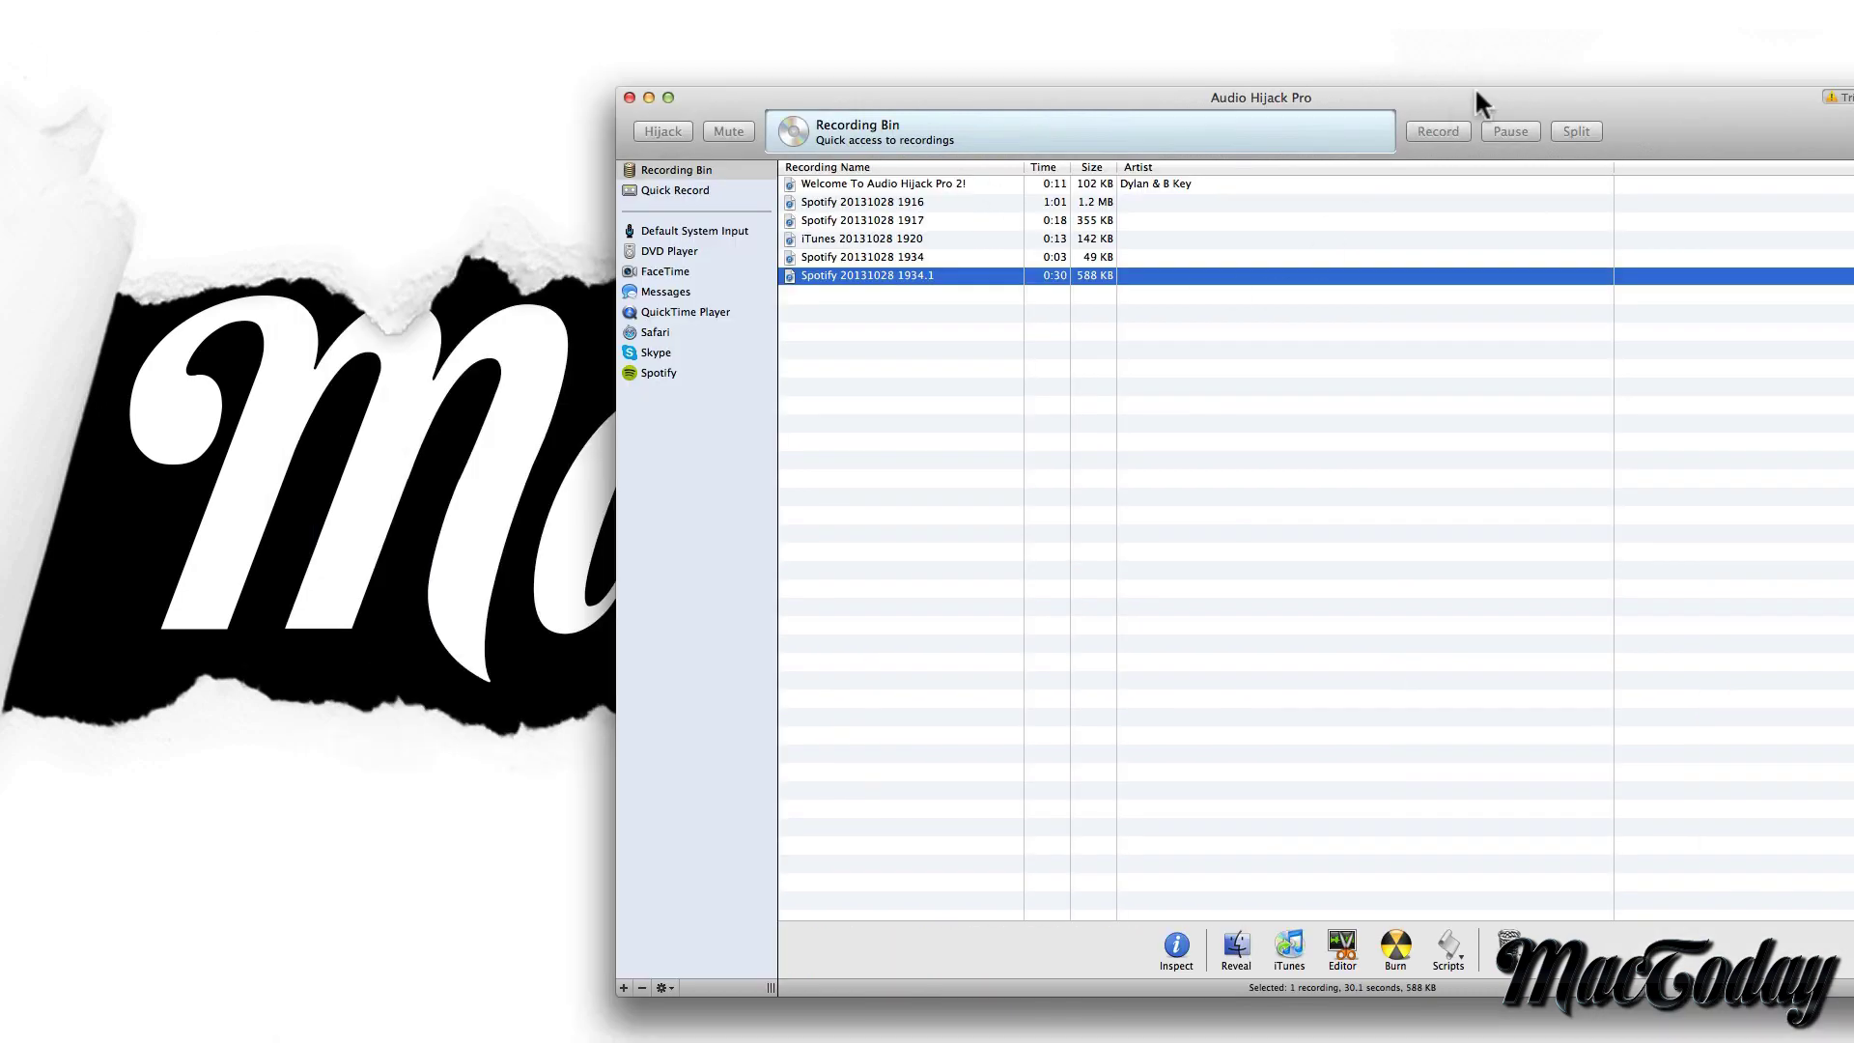
pyautogui.moveTo(1475, 90); pyautogui.dragTo(1175, 90)
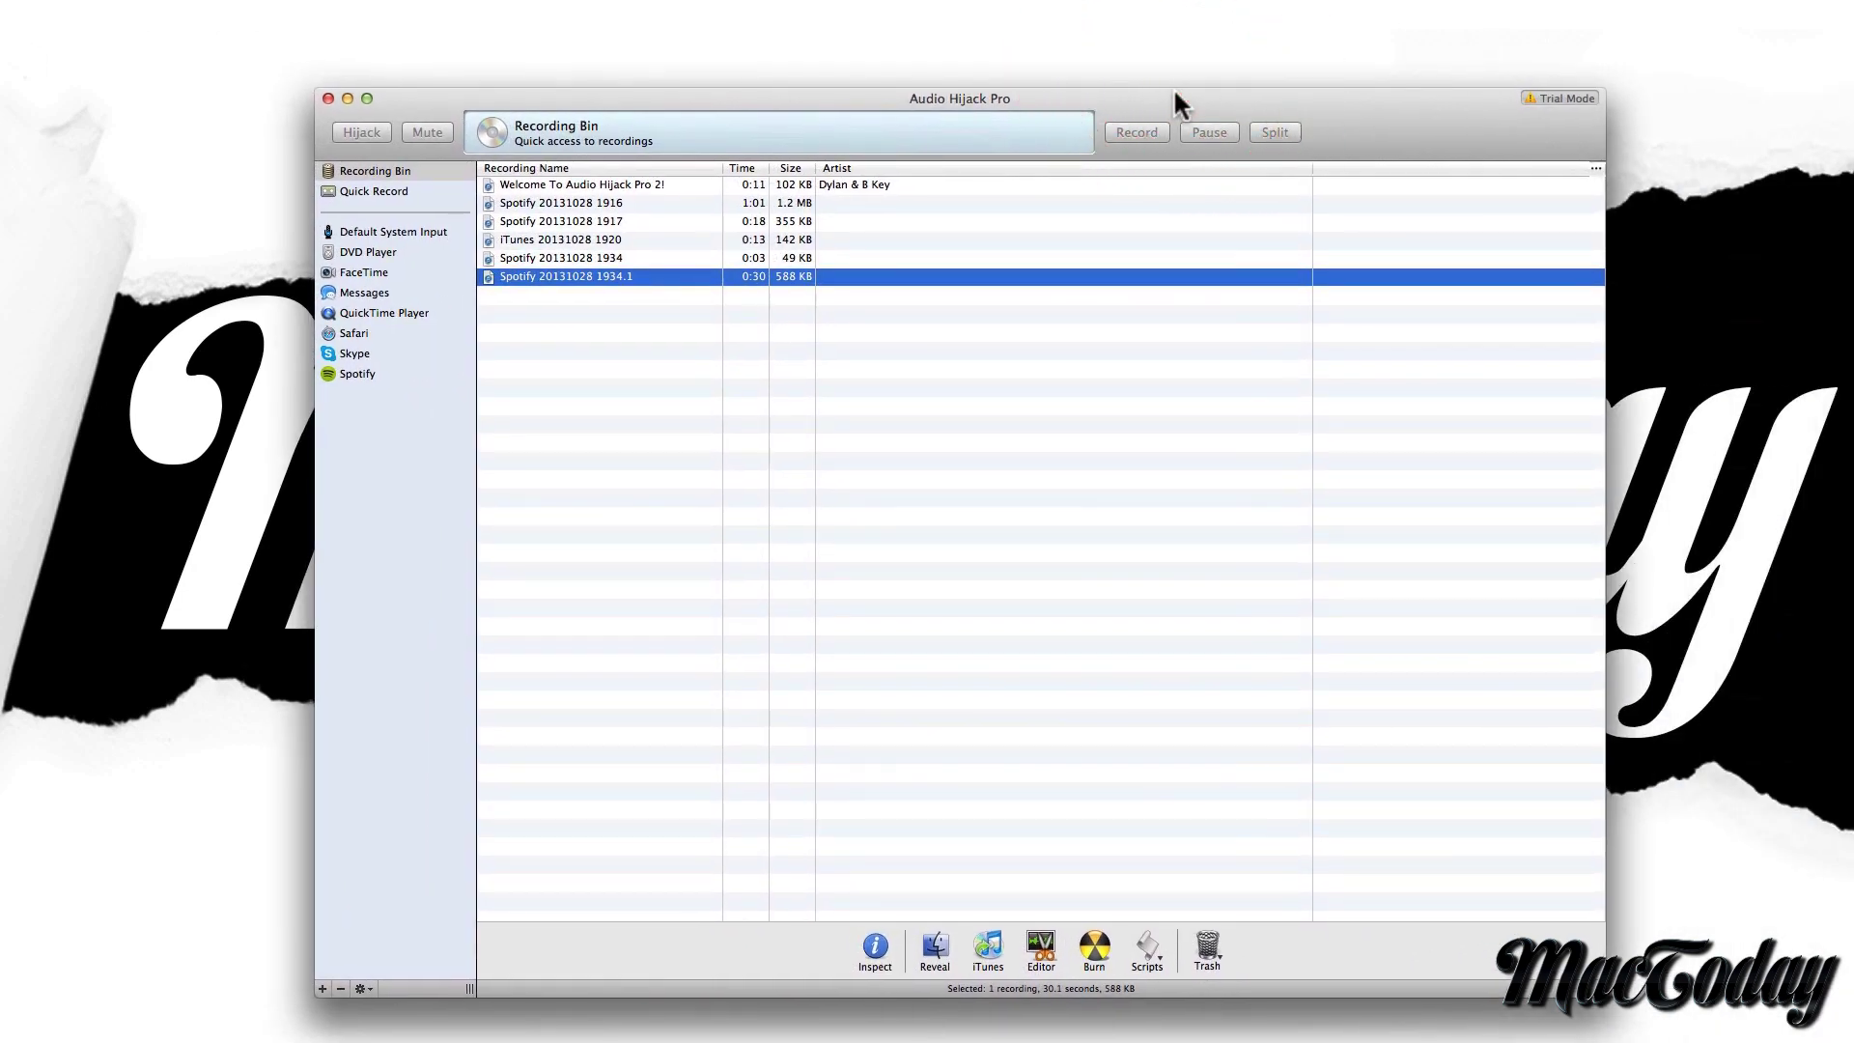